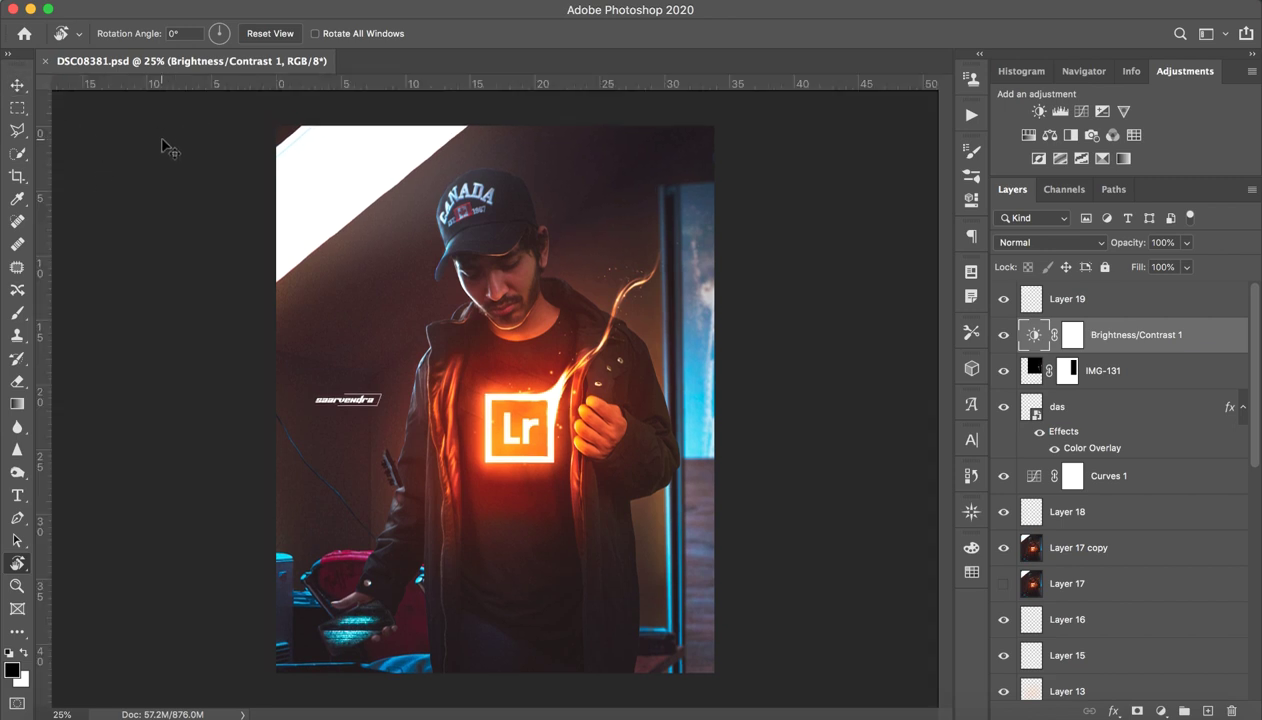
- Hide the rulers and turn off the visibility of all layers from Layer 19 down to the maxime-brugel background image
{"action": "key", "text": "super+r"}
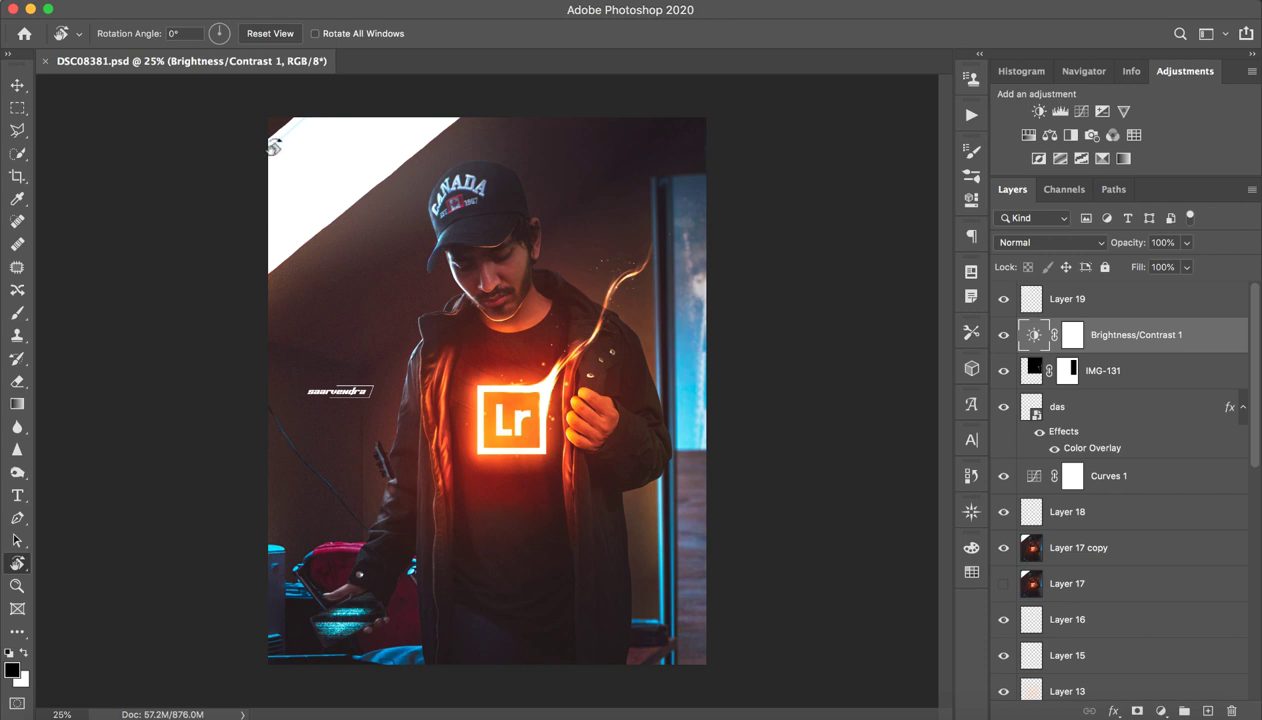
{"action": "key", "text": "b"}
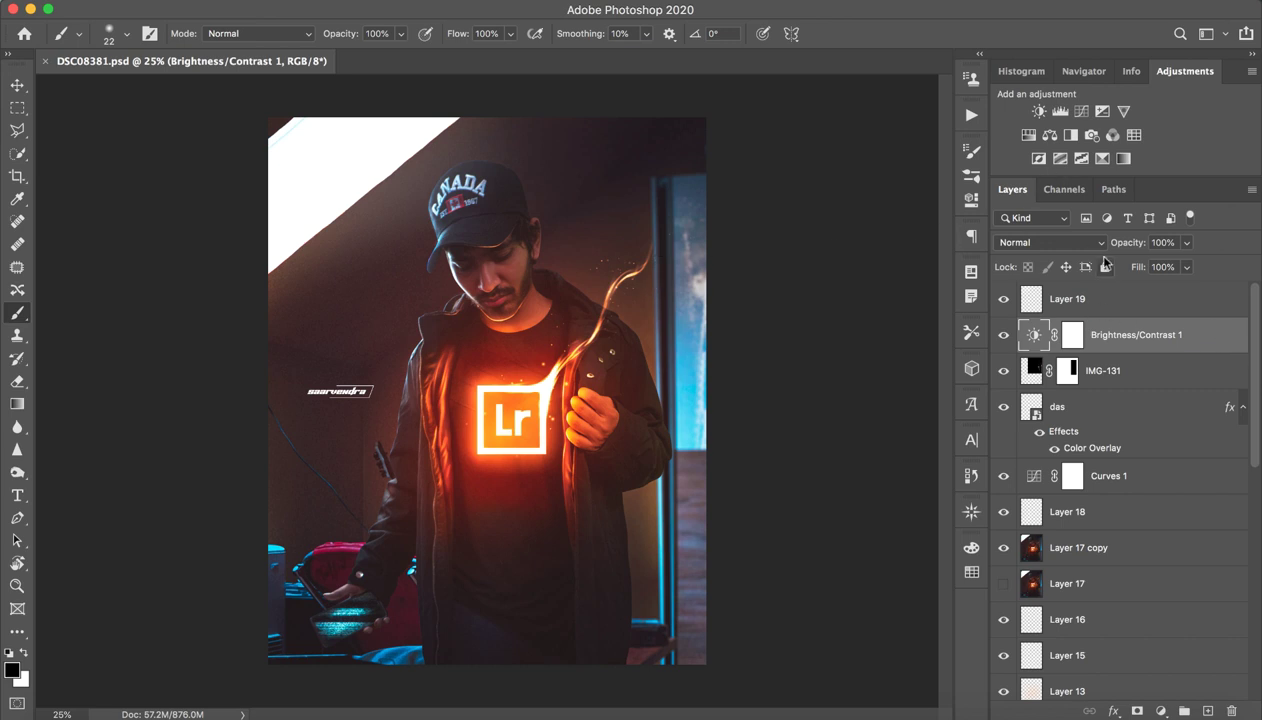
{"action": "left_click_drag", "start_coordinate": [995, 299], "coordinate": [998, 690]}
{"action": "scroll", "coordinate": [1080, 610], "scroll_direction": "down", "scroll_amount": 10}
{"action": "left_click_drag", "start_coordinate": [1002, 298], "coordinate": [1003, 546]}
{"action": "scroll", "coordinate": [1020, 545], "scroll_direction": "up", "scroll_amount": 8}
{"action": "scroll", "coordinate": [1005, 566], "scroll_direction": "down", "scroll_amount": 5}
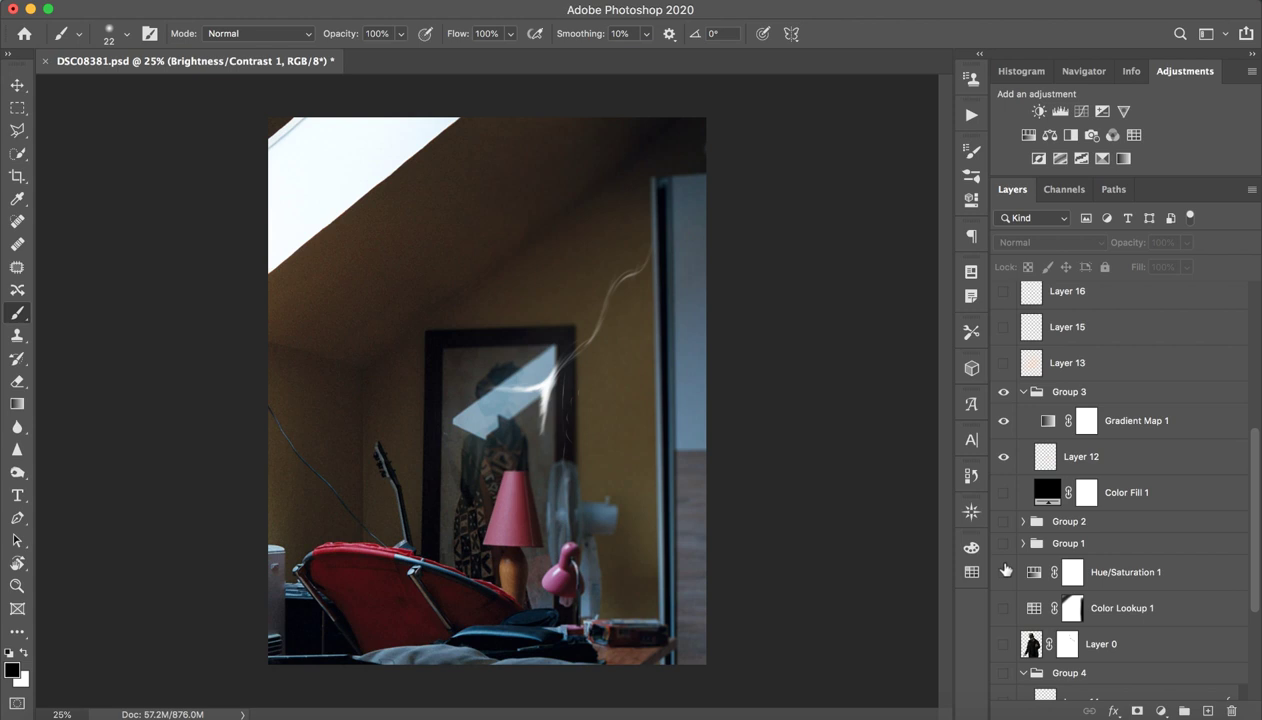
{"action": "left_click", "coordinate": [1003, 456]}
{"action": "scroll", "coordinate": [1003, 500], "scroll_direction": "down", "scroll_amount": 5}
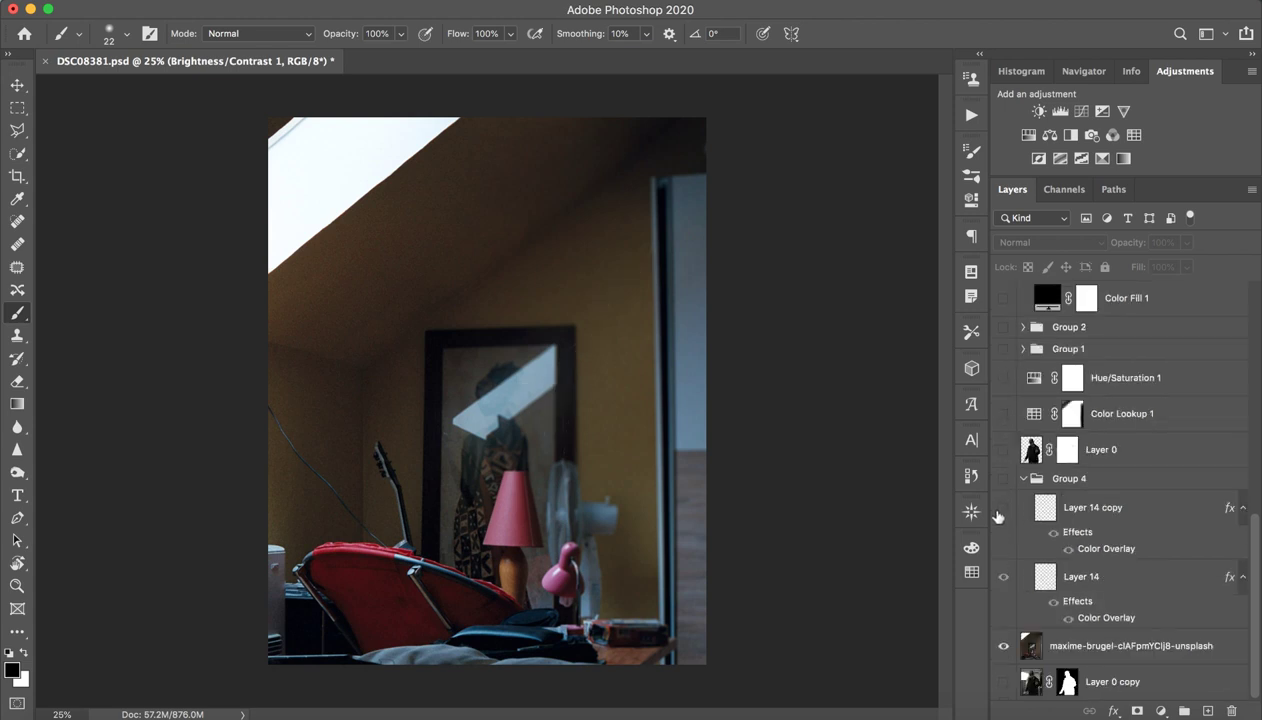
{"action": "left_click", "coordinate": [1002, 647]}
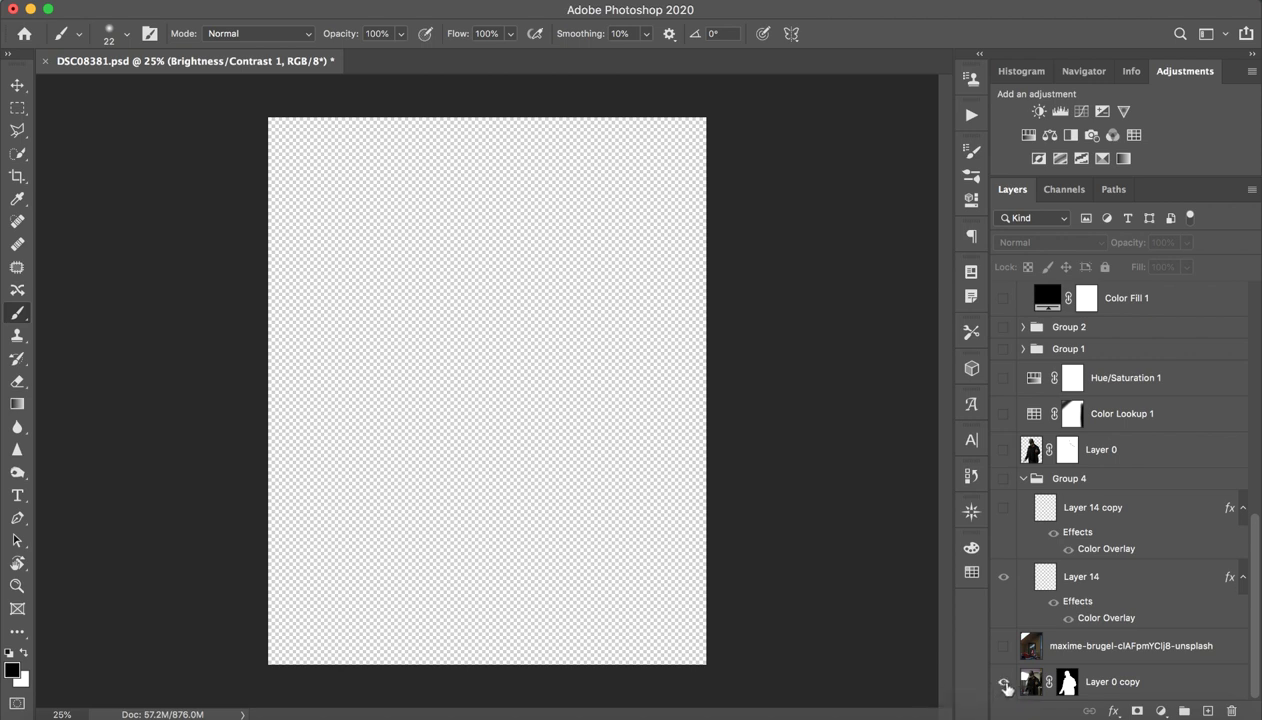
- Show the Layer 0 copy layer and compare the subject's photo with its layer mask disabled and enabled
{"action": "left_click", "coordinate": [1004, 682]}
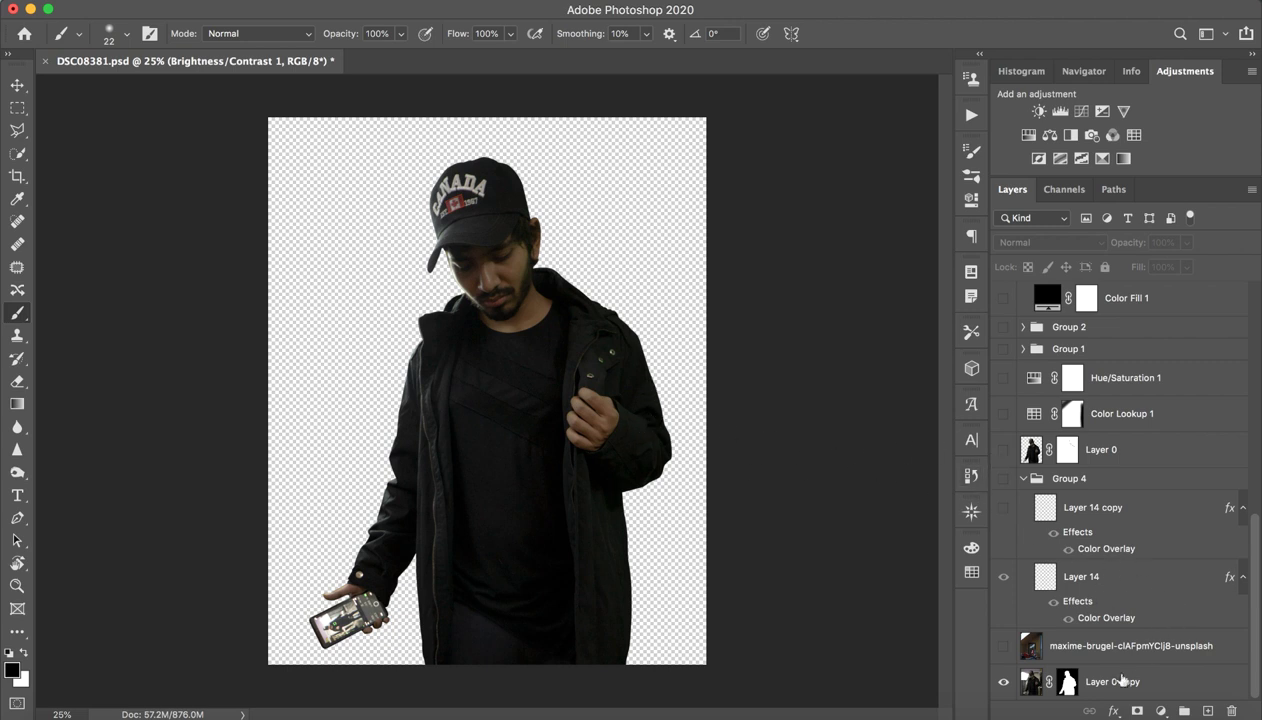
{"action": "left_click", "coordinate": [1067, 685], "text": "shift"}
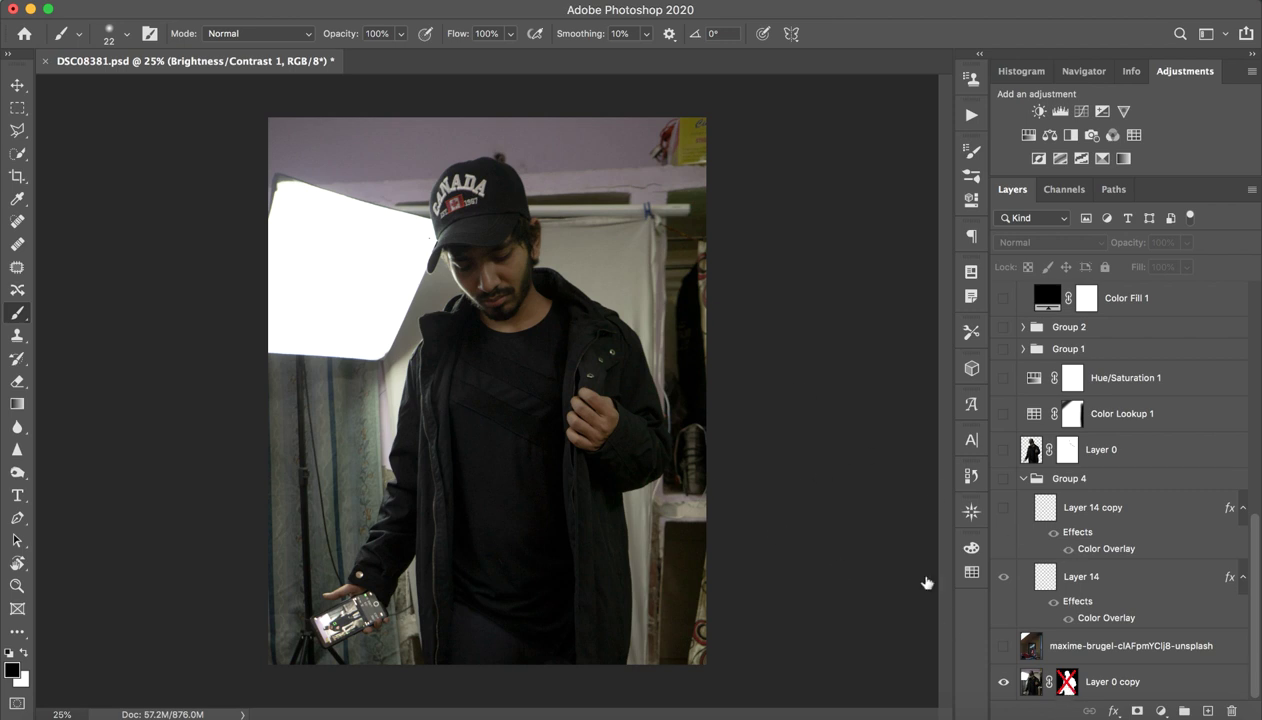
{"action": "left_click", "coordinate": [1060, 683], "text": "shift"}
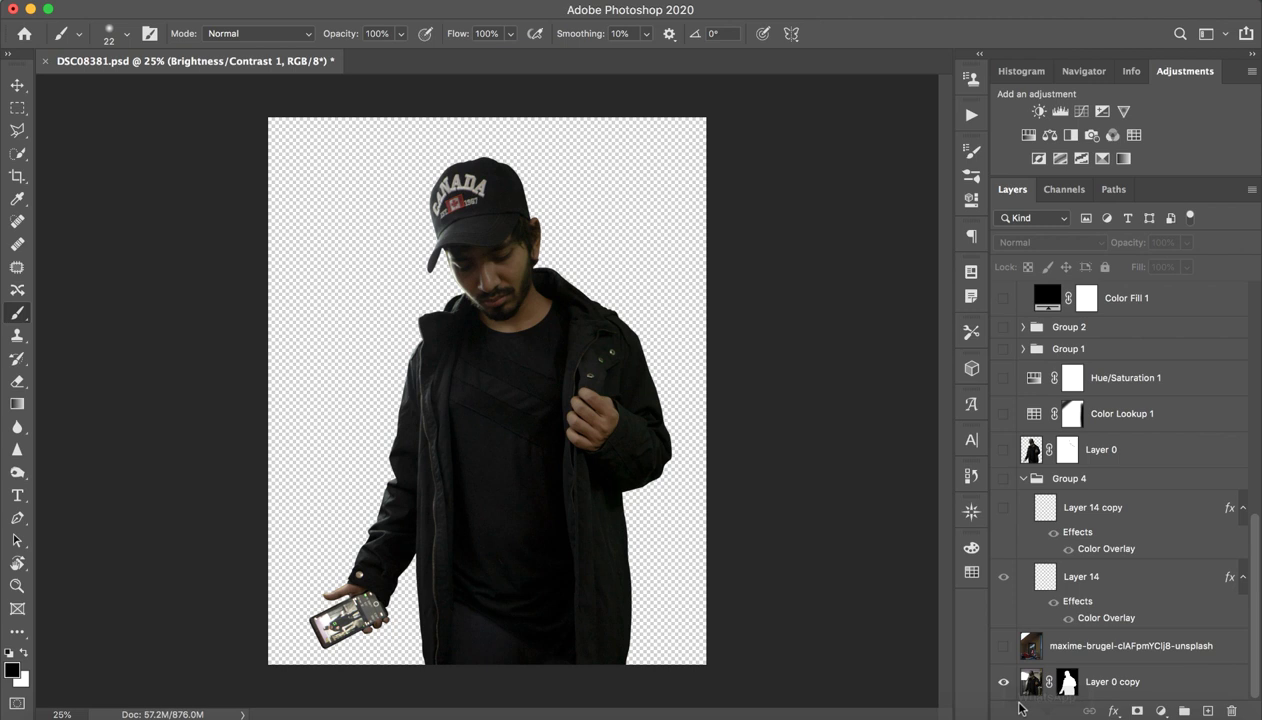
- Hide Layer 0 copy, show the maxime-brugel background image layer and rename it BG
{"action": "left_click", "coordinate": [1122, 642]}
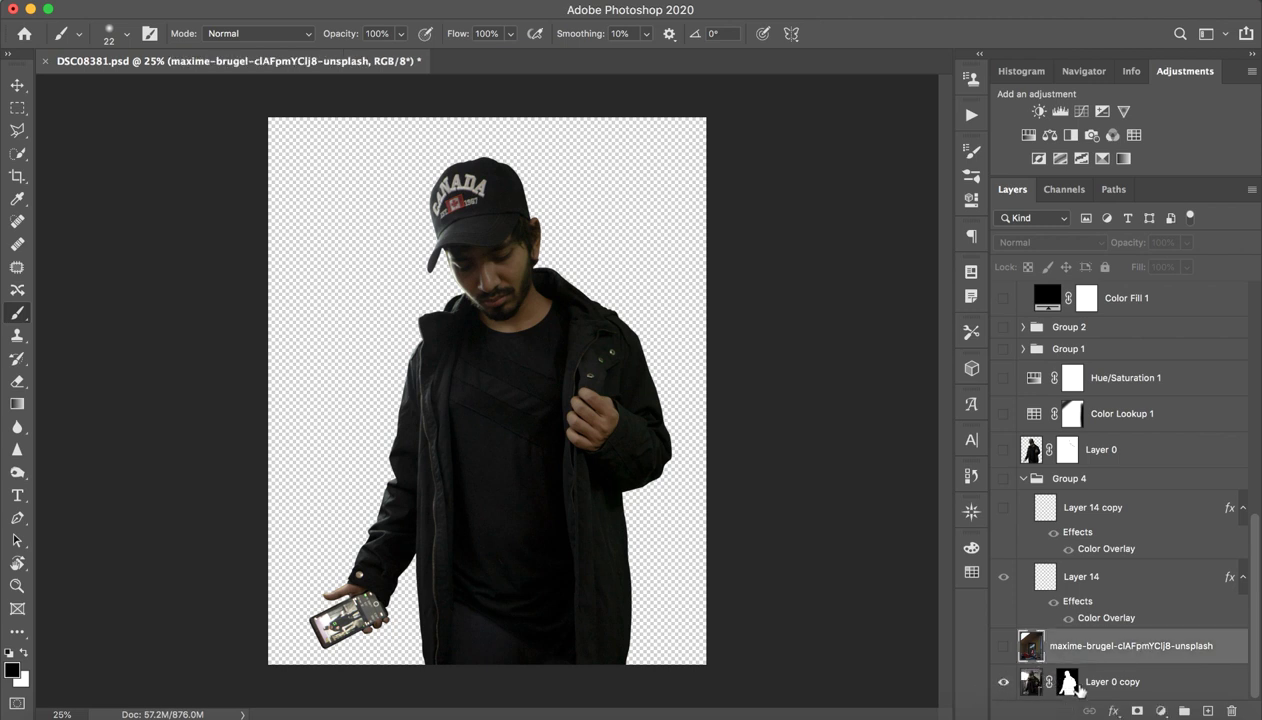
{"action": "left_click", "coordinate": [1003, 681]}
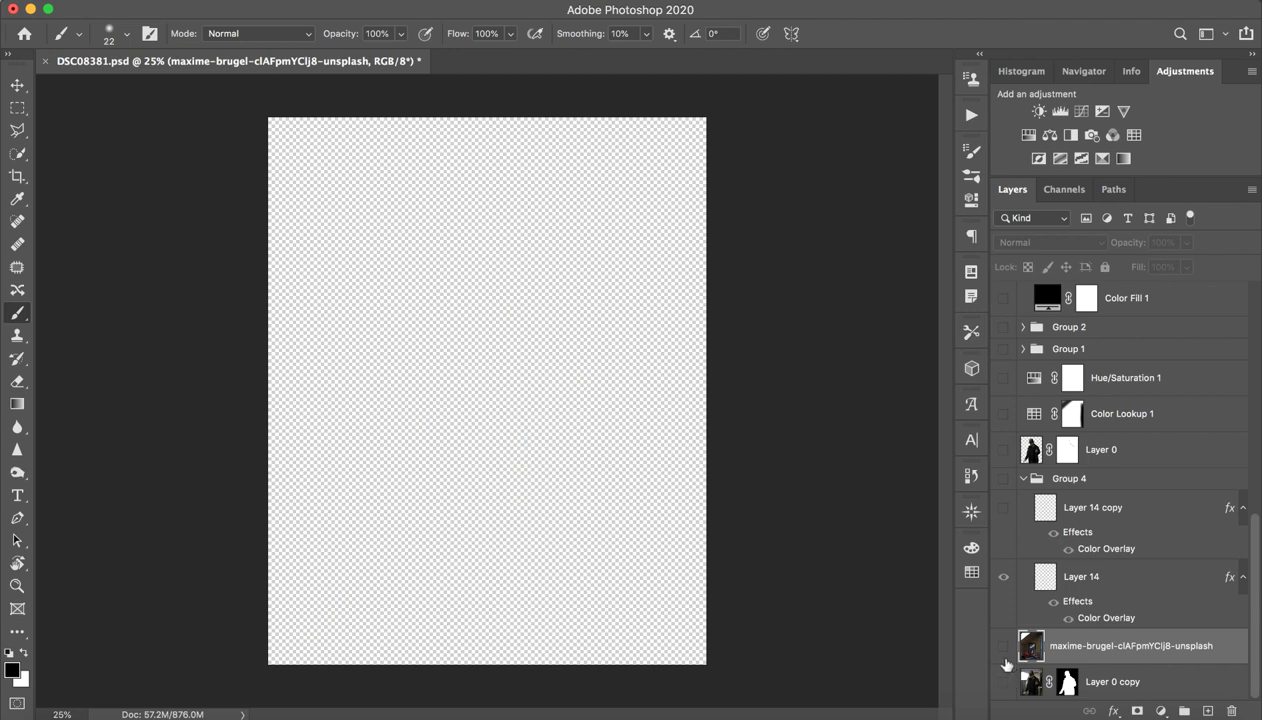
{"action": "left_click", "coordinate": [1003, 646]}
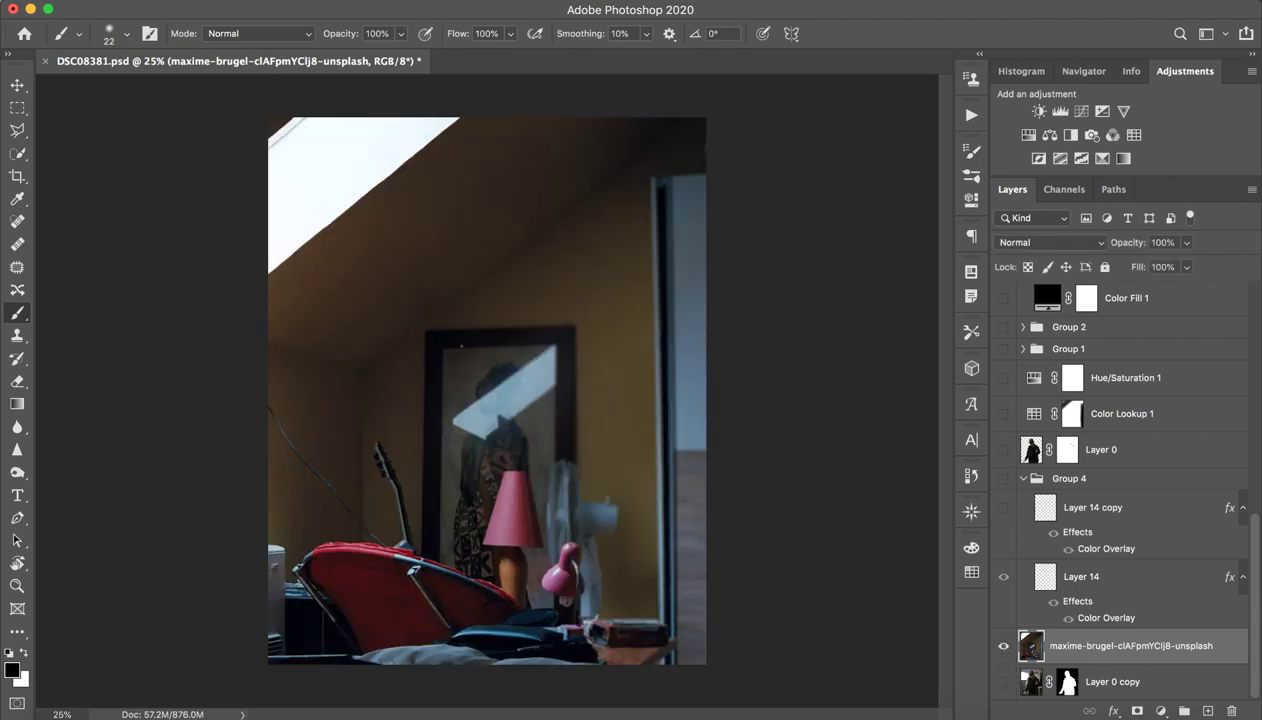
{"action": "double_click", "coordinate": [1182, 646]}
{"action": "type", "text": "B"}
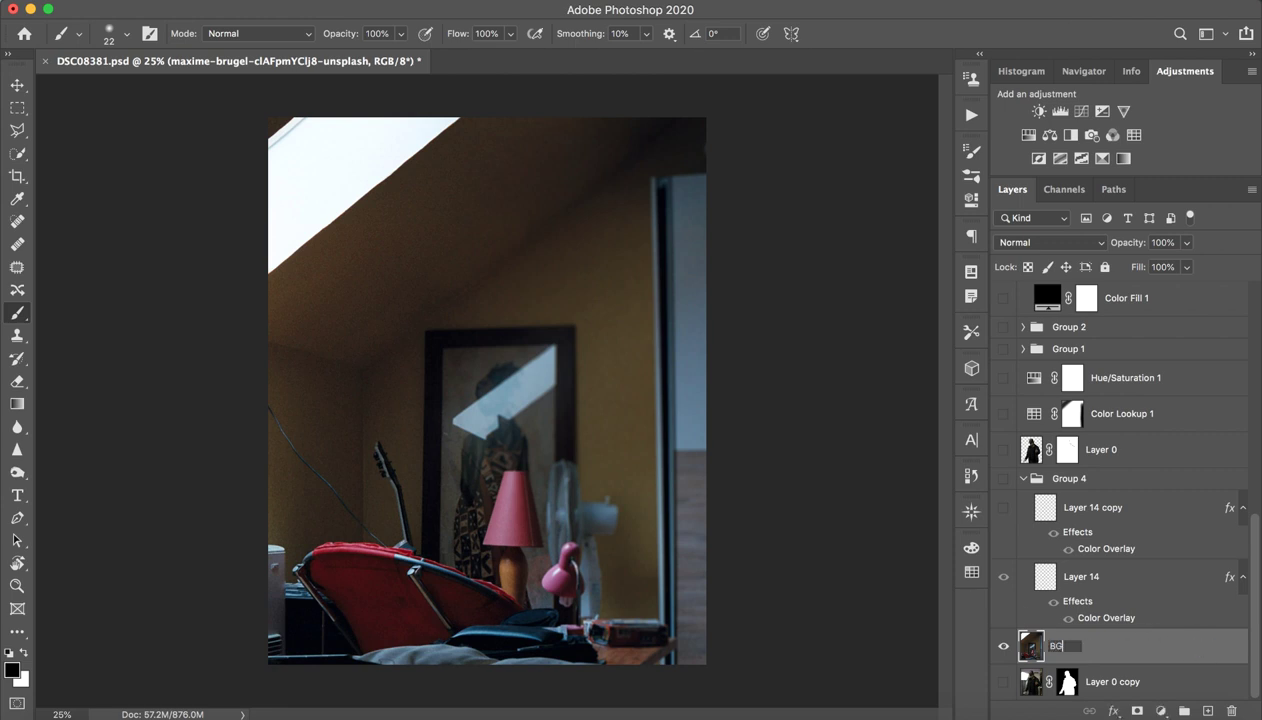
{"action": "type", "text": "G"}
{"action": "key", "text": "Return"}
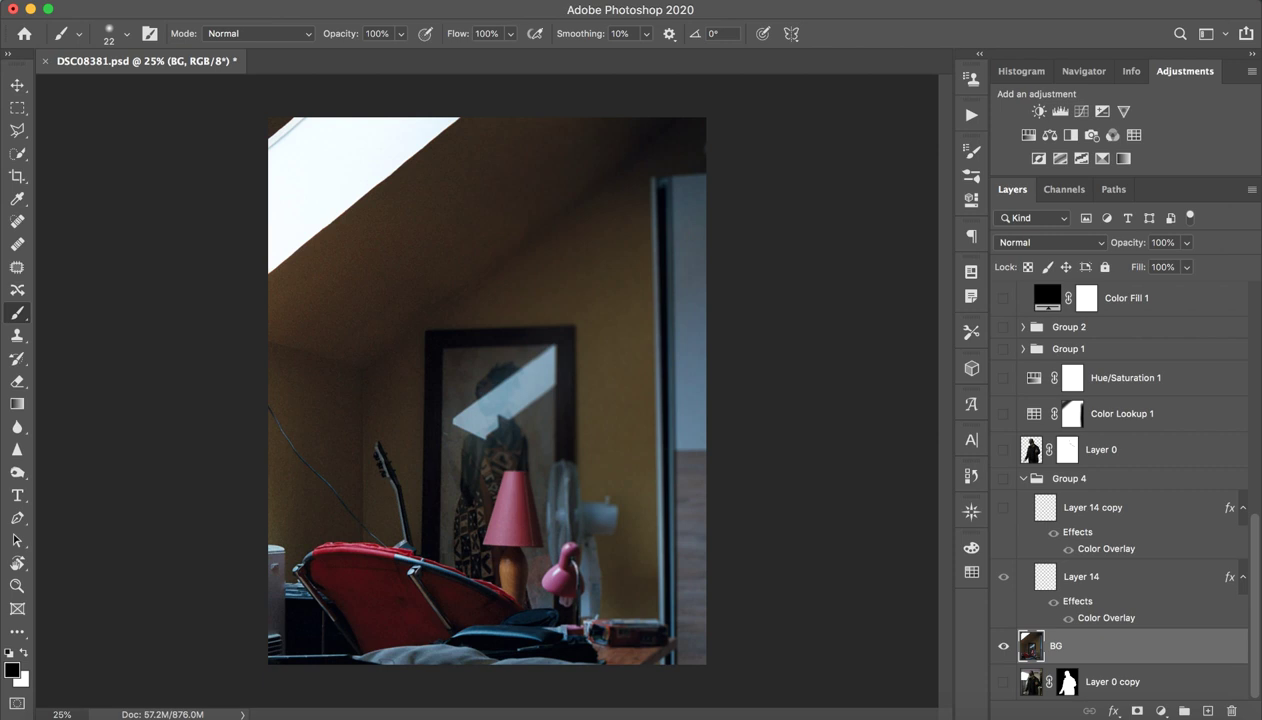
- Make Group 4 and its Layer 14 copy visible and collapse the group
{"action": "left_click", "coordinate": [1120, 576]}
{"action": "left_click", "coordinate": [1003, 478]}
{"action": "left_click", "coordinate": [1003, 507]}
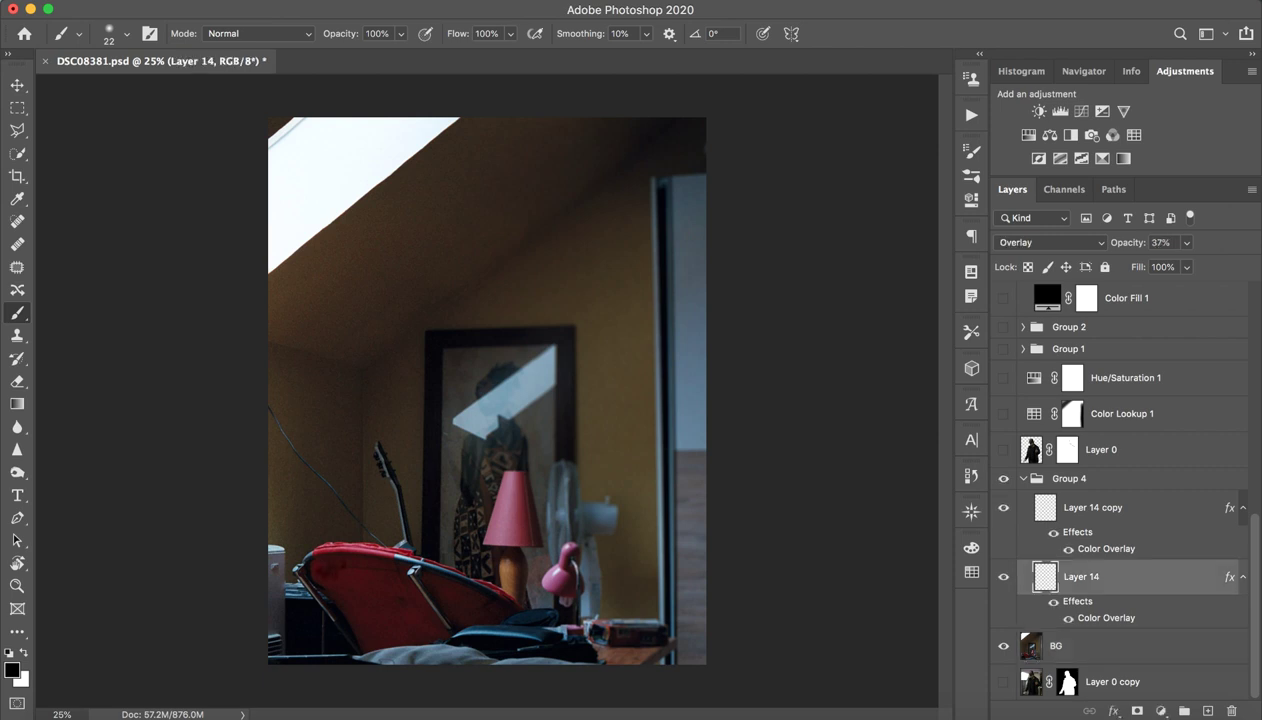
{"action": "left_click", "coordinate": [1023, 478]}
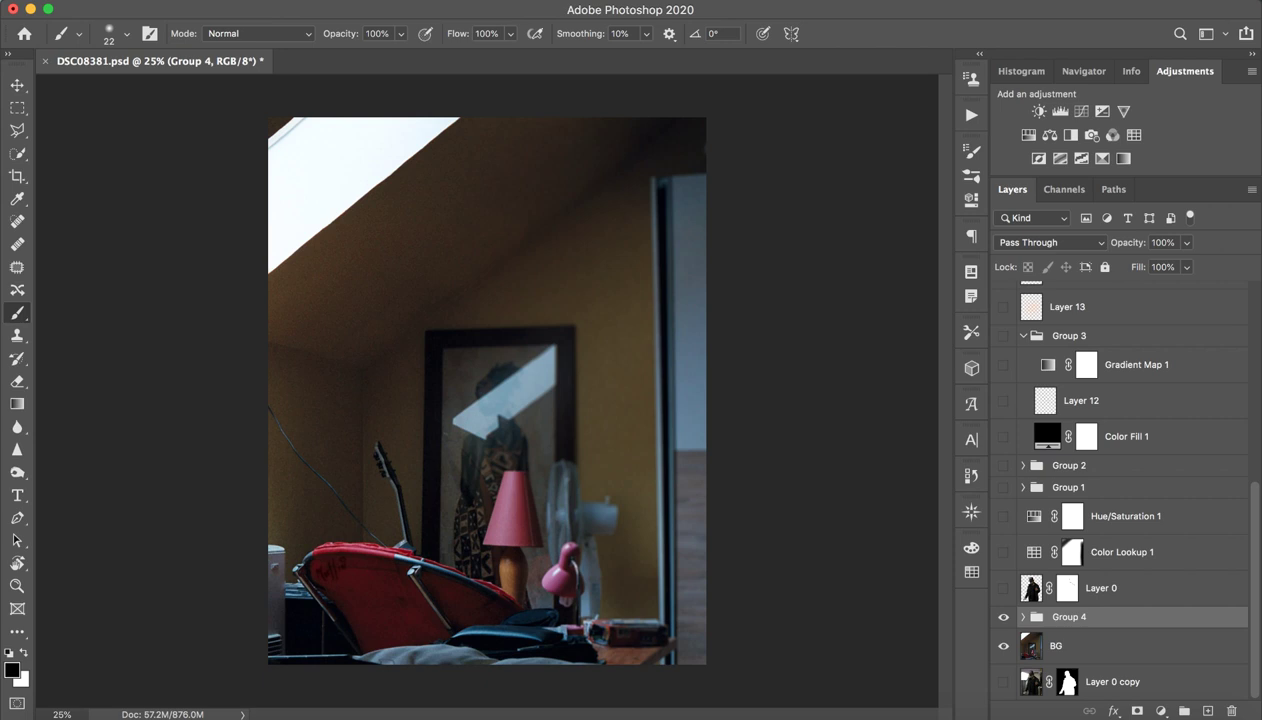
- Show the cut-out subject on Layer 0 and compare the composite with and without it
{"action": "left_click", "coordinate": [1120, 588]}
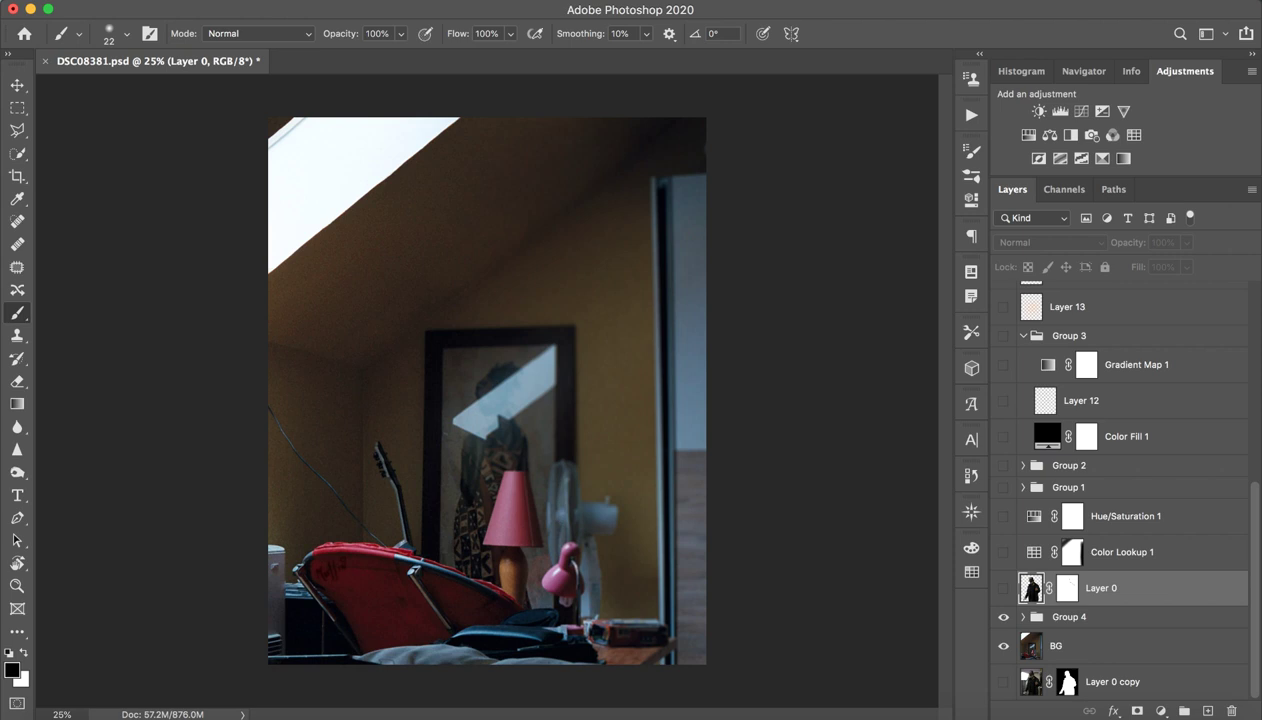
{"action": "left_click", "coordinate": [1003, 588]}
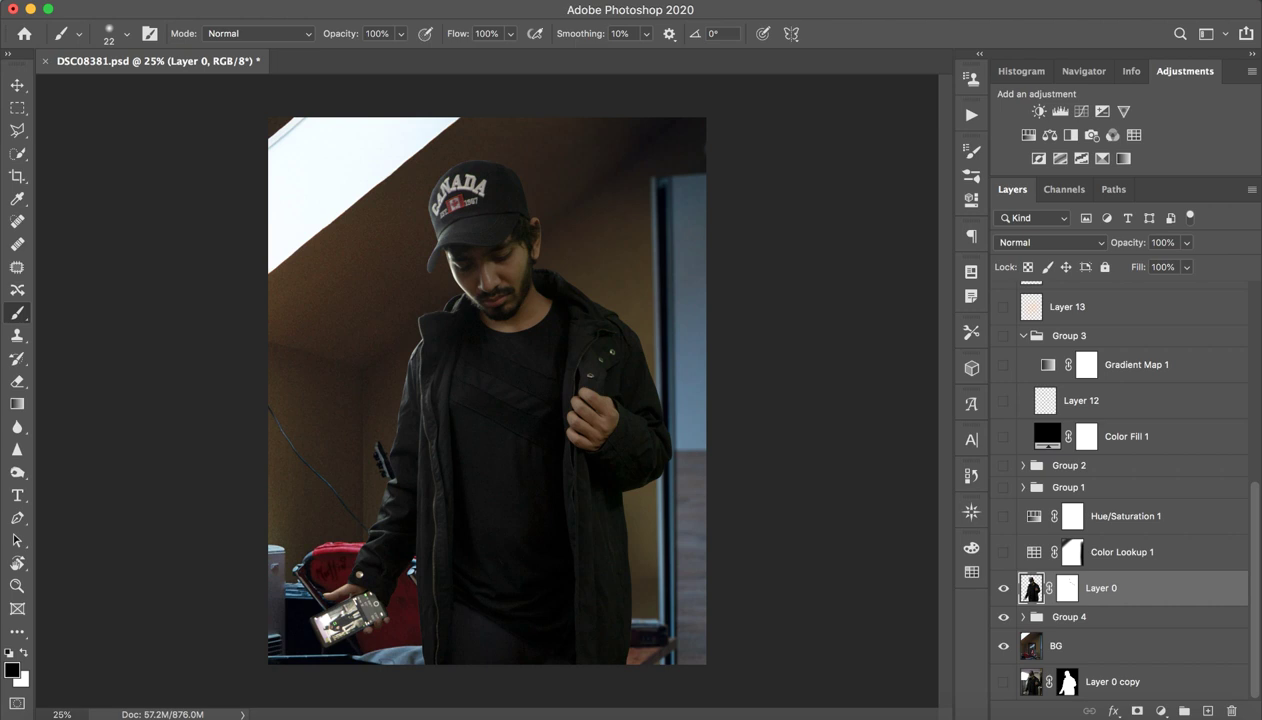
{"action": "left_click_drag", "start_coordinate": [450, 360], "coordinate": [455, 360]}
{"action": "left_click", "coordinate": [1002, 588]}
{"action": "left_click", "coordinate": [1002, 588]}
- Turn on the Color Lookup 1 adjustment, review its NightFromDay.CUBE 3DLUT settings and select its layer mask
{"action": "left_click", "coordinate": [1122, 552]}
{"action": "left_click", "coordinate": [1003, 552]}
{"action": "left_click", "coordinate": [1034, 552]}
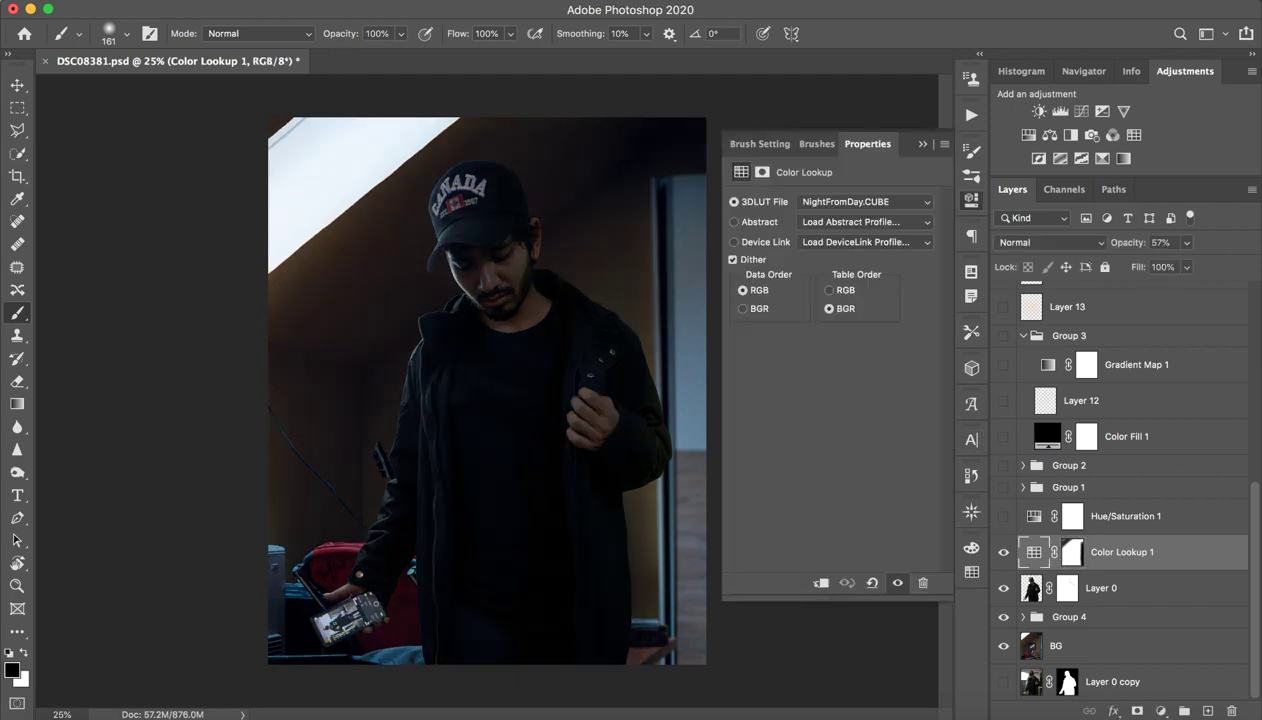
{"action": "left_click", "coordinate": [848, 203]}
{"action": "left_click", "coordinate": [845, 203]}
{"action": "left_click", "coordinate": [920, 146]}
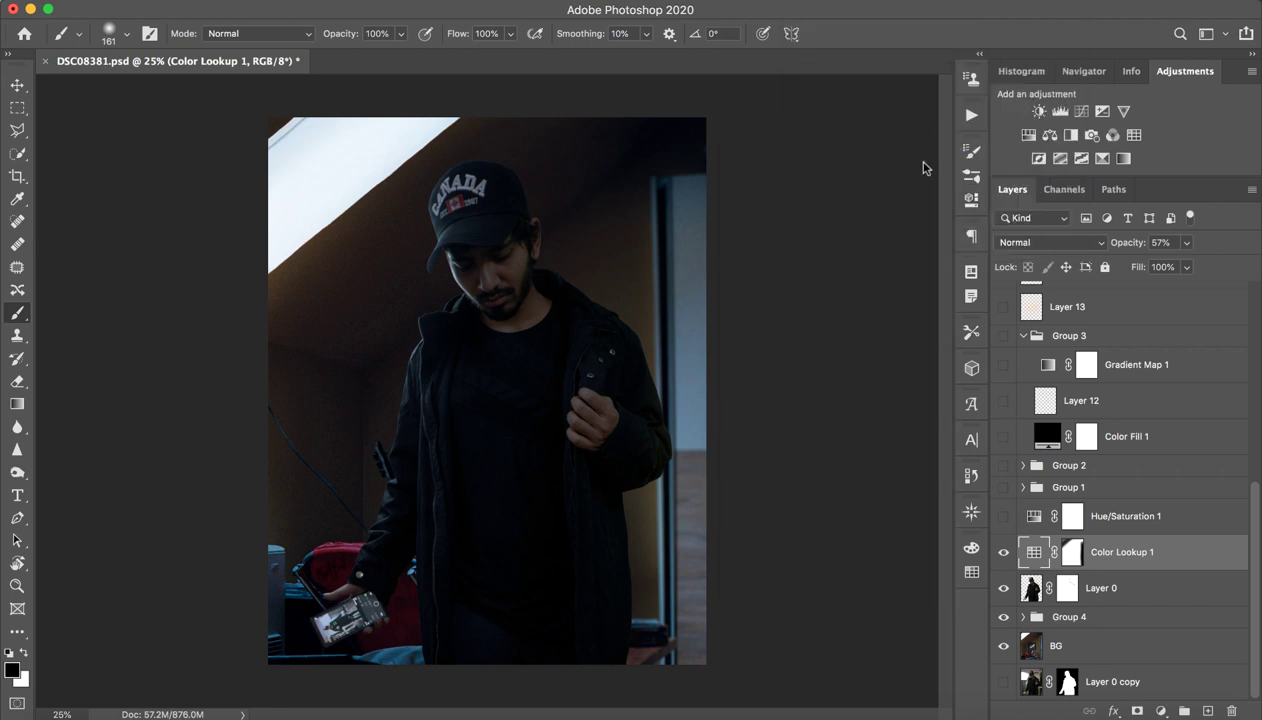
{"action": "double_click", "coordinate": [1036, 555]}
{"action": "left_click", "coordinate": [1183, 591]}
{"action": "left_click", "coordinate": [1185, 554]}
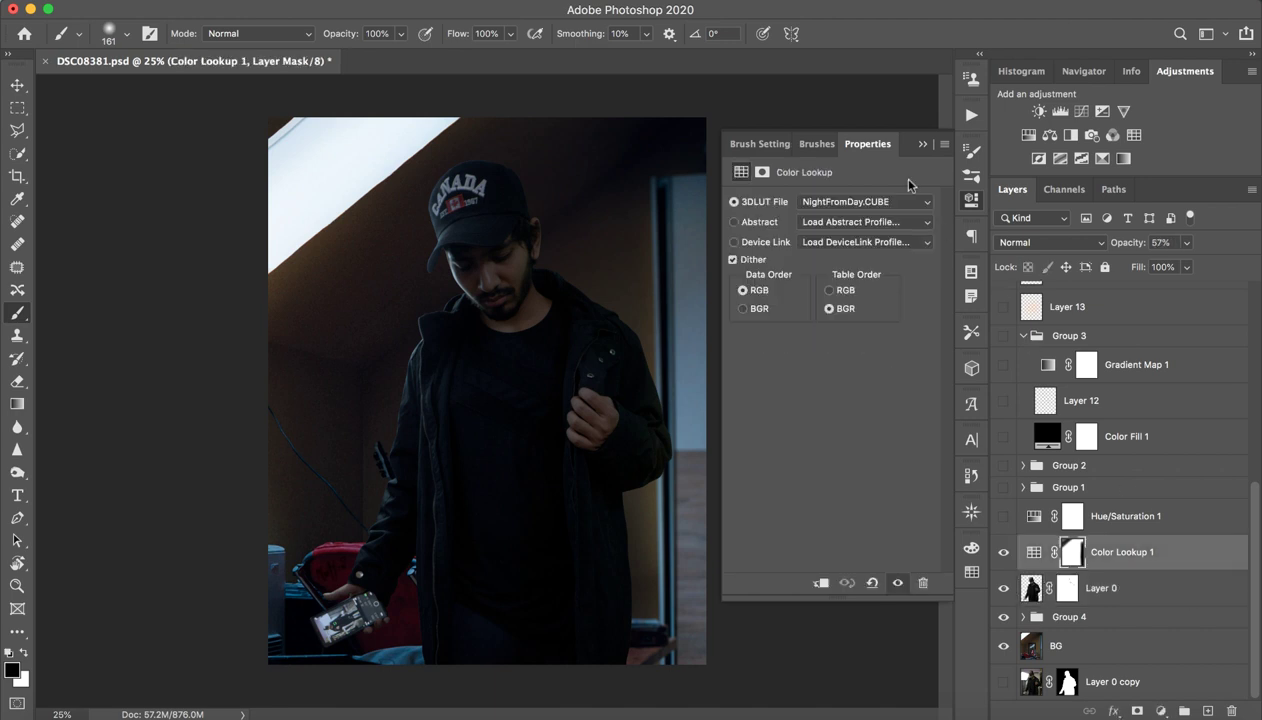
{"action": "left_click", "coordinate": [914, 145]}
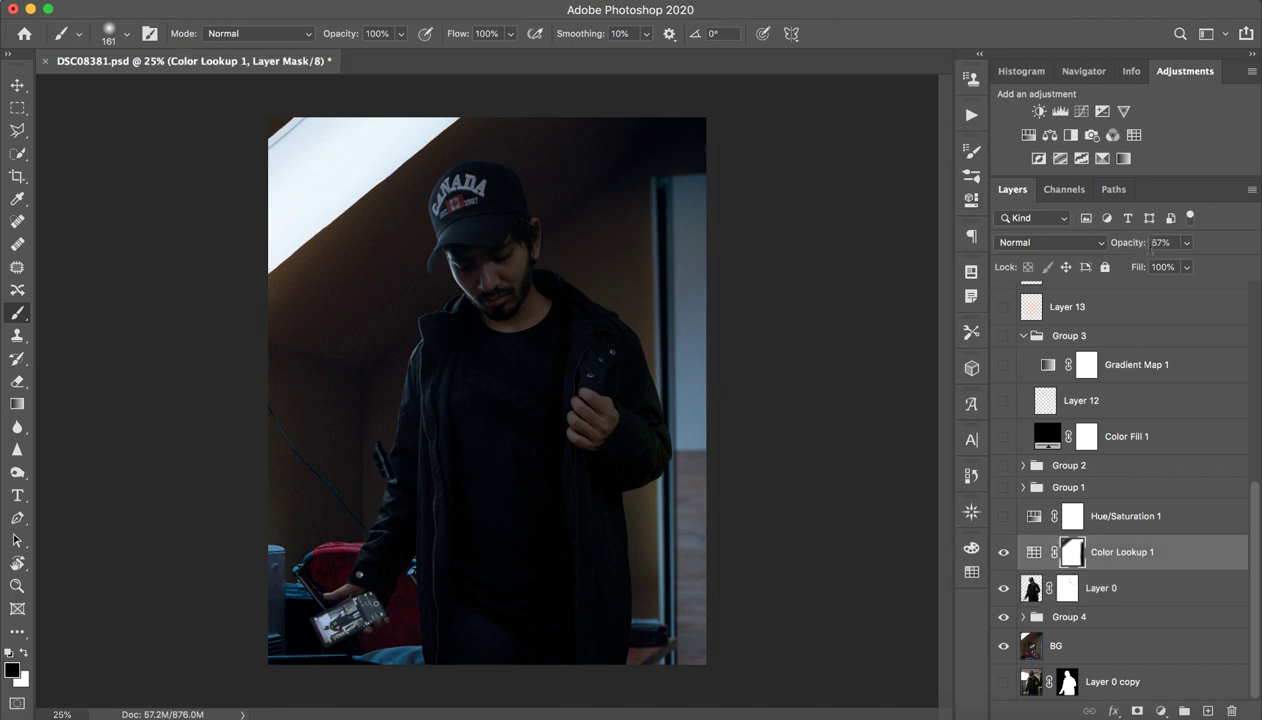
- Try the Color Lookup 1 adjustment at 100% opacity and undo the change
{"action": "left_click_drag", "start_coordinate": [1126, 250], "coordinate": [1258, 258]}
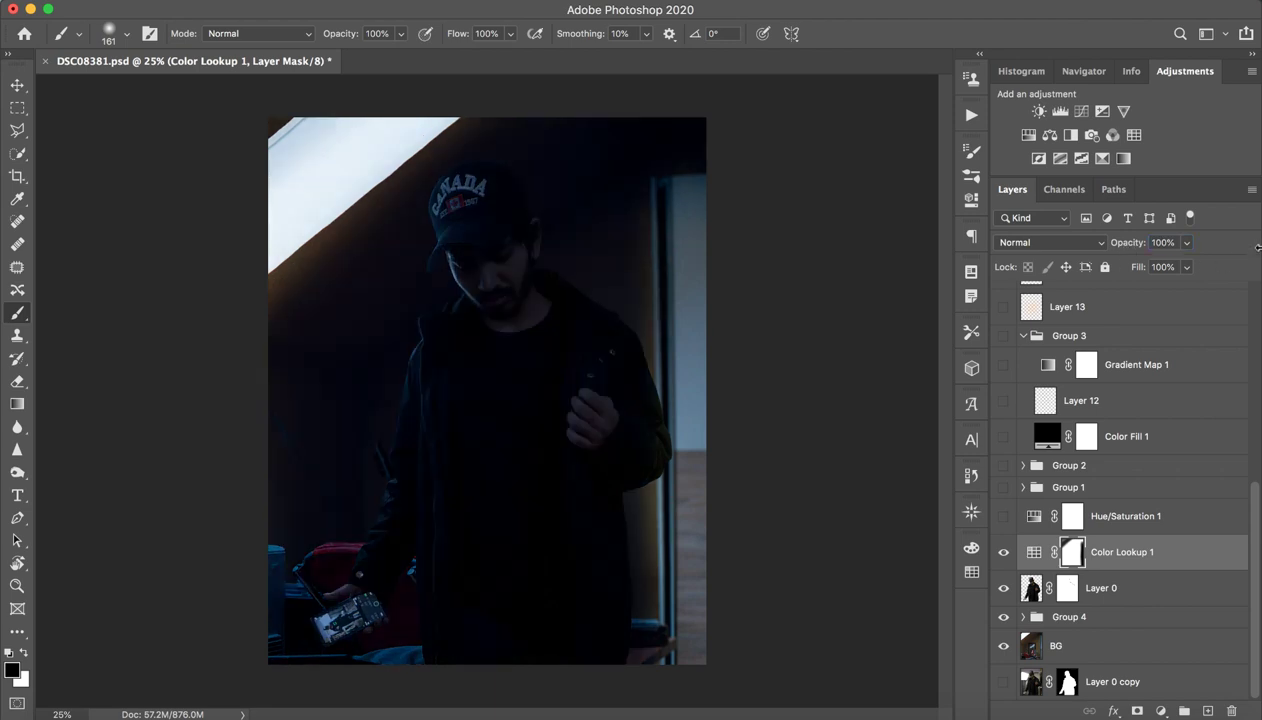
{"action": "key", "text": "super+z"}
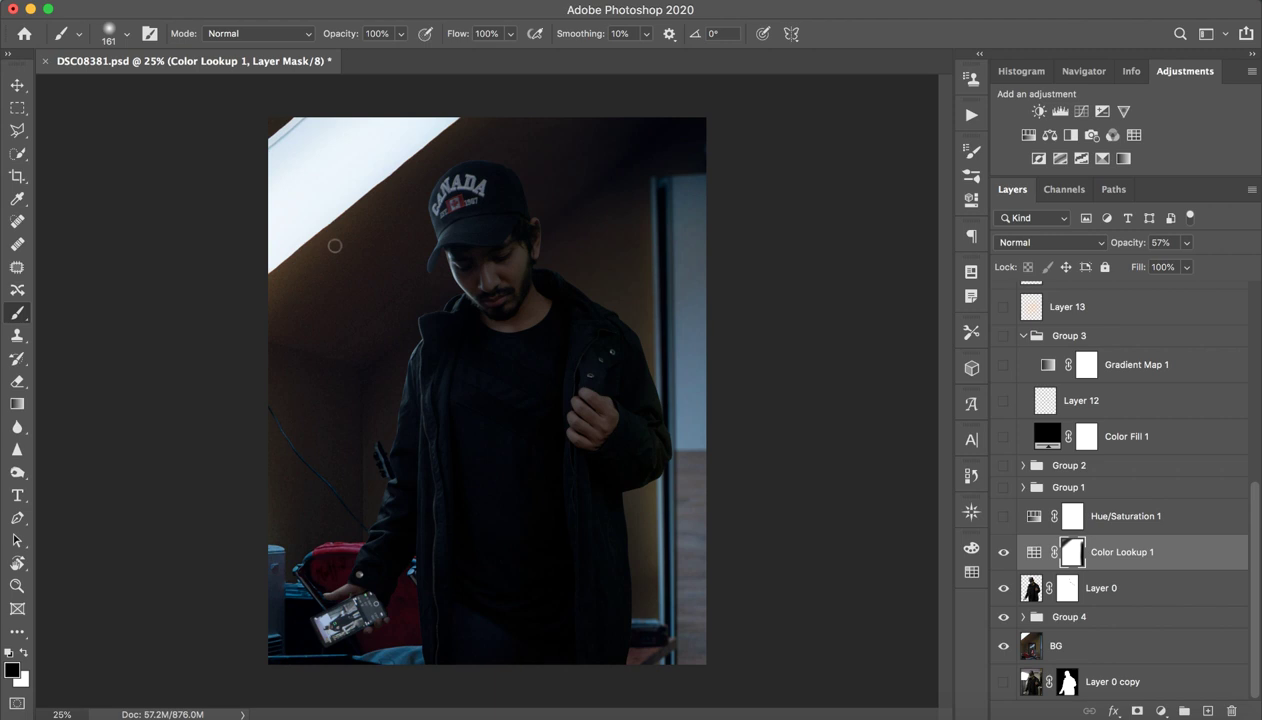
- Enlarge the brush to 426, try painting white over the skylight on the Color Lookup 1 mask, and undo the stroke
{"action": "left_click_drag", "start_coordinate": [337, 182], "coordinate": [400, 185]}
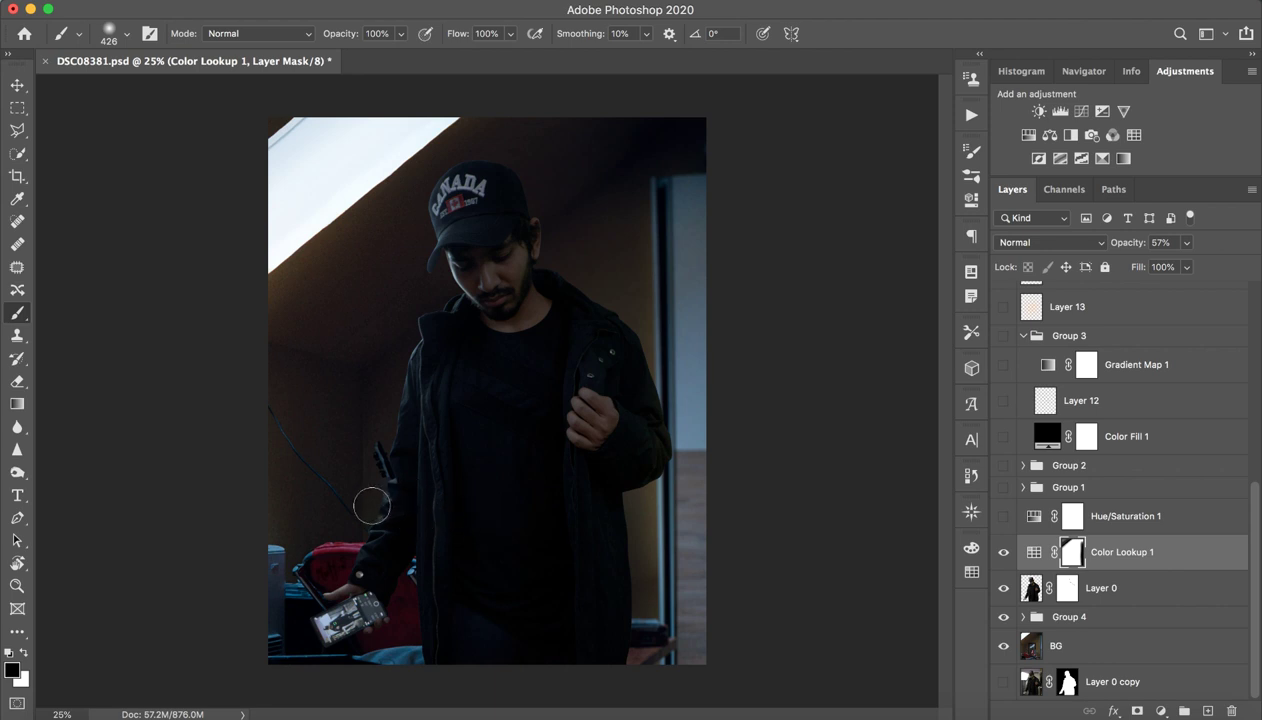
{"action": "key", "text": "x"}
{"action": "mouse_move", "coordinate": [388, 145]}
{"action": "left_mouse_down"}
{"action": "mouse_move", "coordinate": [279, 245]}
{"action": "mouse_move", "coordinate": [393, 196]}
{"action": "mouse_move", "coordinate": [489, 117]}
{"action": "mouse_move", "coordinate": [276, 175]}
{"action": "mouse_move", "coordinate": [307, 128]}
{"action": "mouse_move", "coordinate": [362, 104]}
{"action": "mouse_move", "coordinate": [336, 131]}
{"action": "mouse_move", "coordinate": [263, 155]}
{"action": "mouse_move", "coordinate": [265, 262]}
{"action": "mouse_move", "coordinate": [287, 204]}
{"action": "mouse_move", "coordinate": [313, 229]}
{"action": "left_mouse_up"}
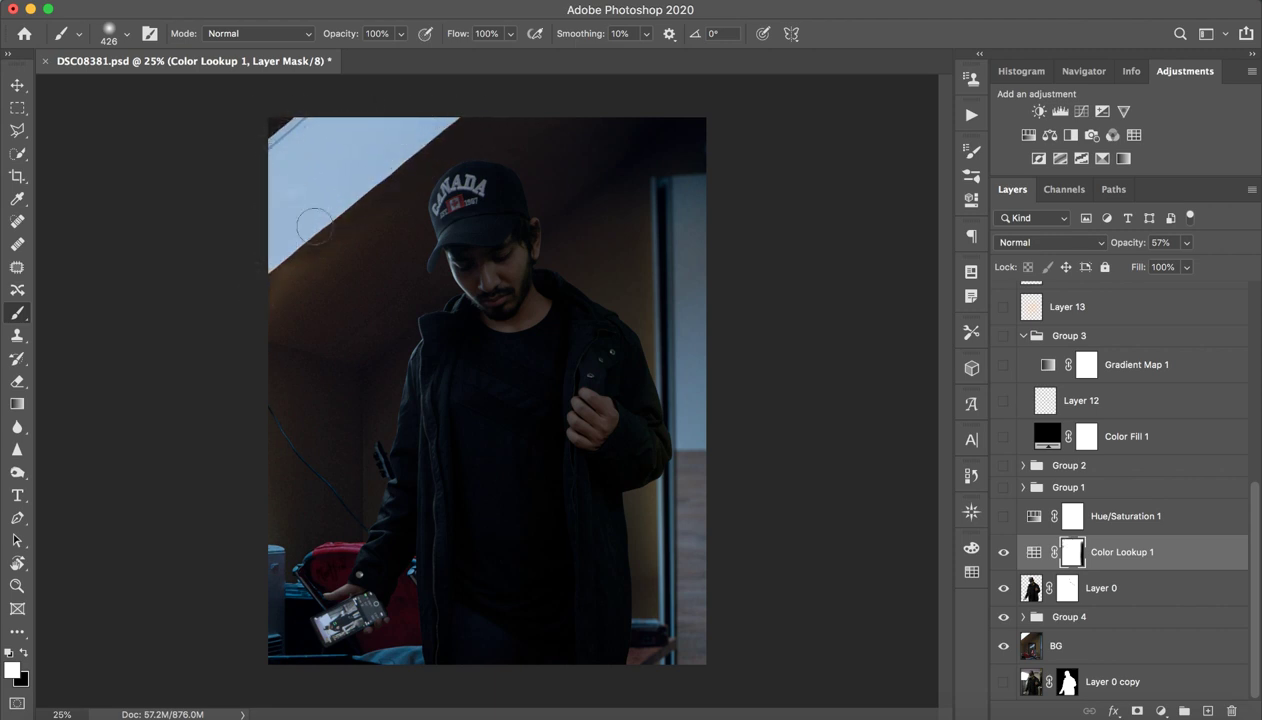
{"action": "key", "text": "super+z"}
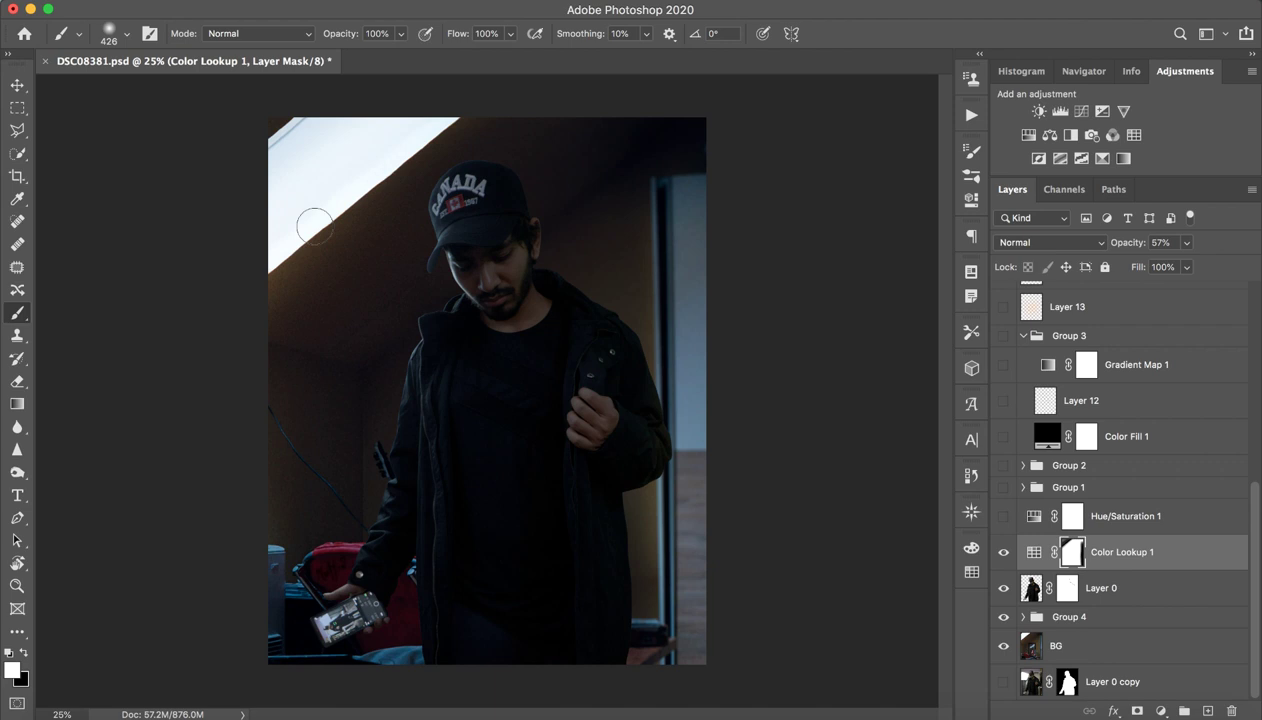
- Turn on the Hue/Saturation 1 adjustment and open its settings
{"action": "key", "text": "z"}
{"action": "left_click_drag", "start_coordinate": [586, 409], "coordinate": [631, 430]}
{"action": "left_click_drag", "start_coordinate": [546, 439], "coordinate": [565, 442]}
{"action": "key", "text": "b"}
{"action": "left_click", "coordinate": [1130, 517]}
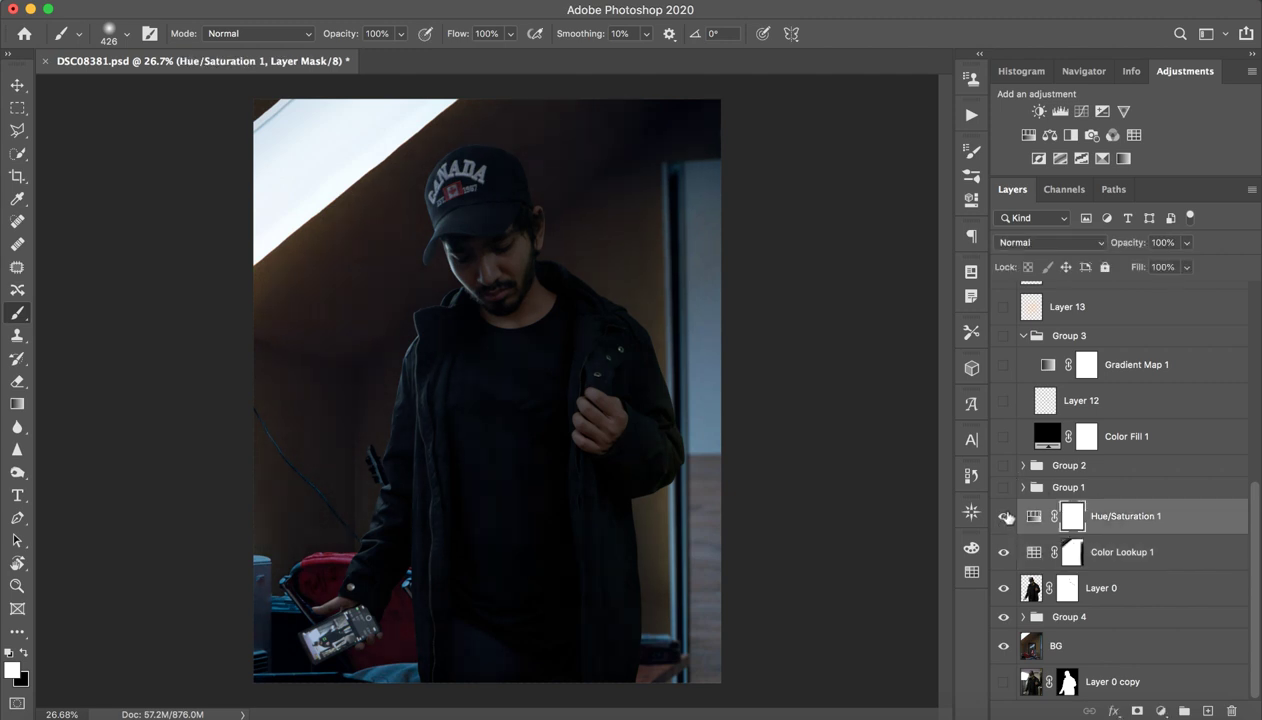
{"action": "double_click", "coordinate": [1033, 516]}
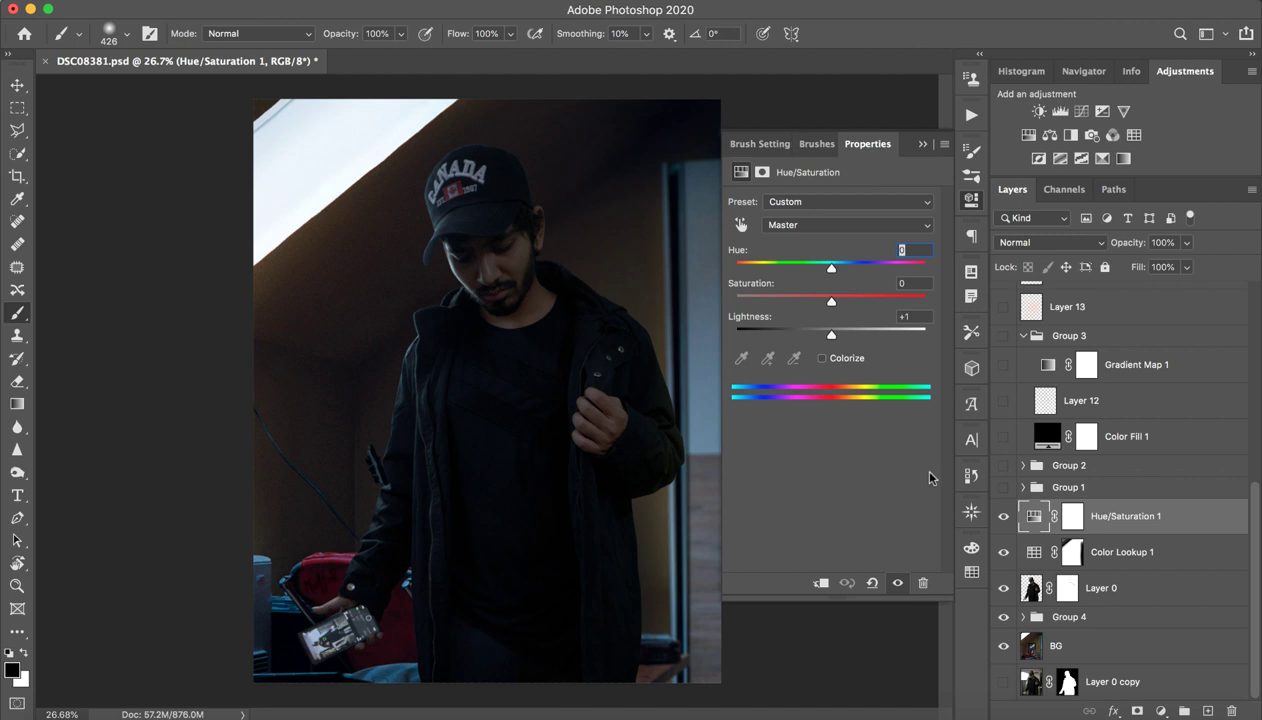
- Compare the image with and without the Hue/Saturation 1 adjustment and examine its Lightness setting
{"action": "left_click", "coordinate": [1002, 518]}
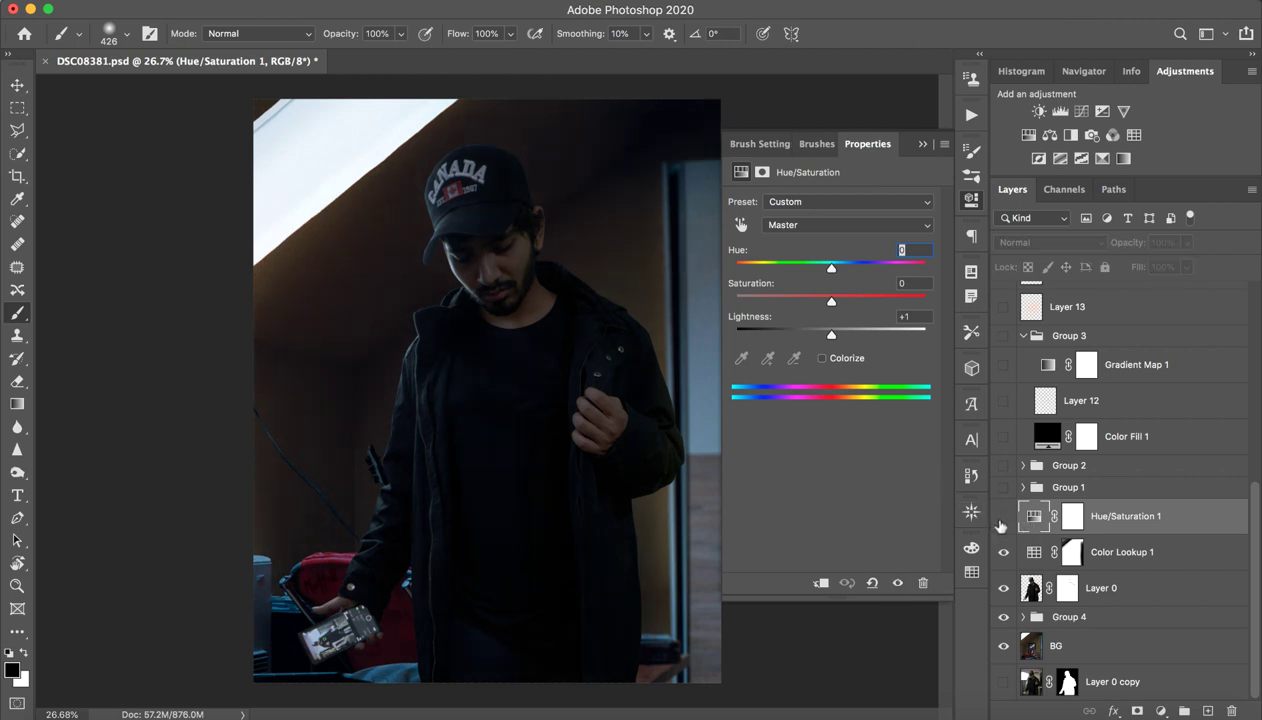
{"action": "left_click", "coordinate": [1001, 518]}
{"action": "left_click", "coordinate": [1002, 519]}
{"action": "left_click", "coordinate": [1003, 519]}
{"action": "left_click", "coordinate": [1004, 519]}
{"action": "left_click", "coordinate": [1003, 520]}
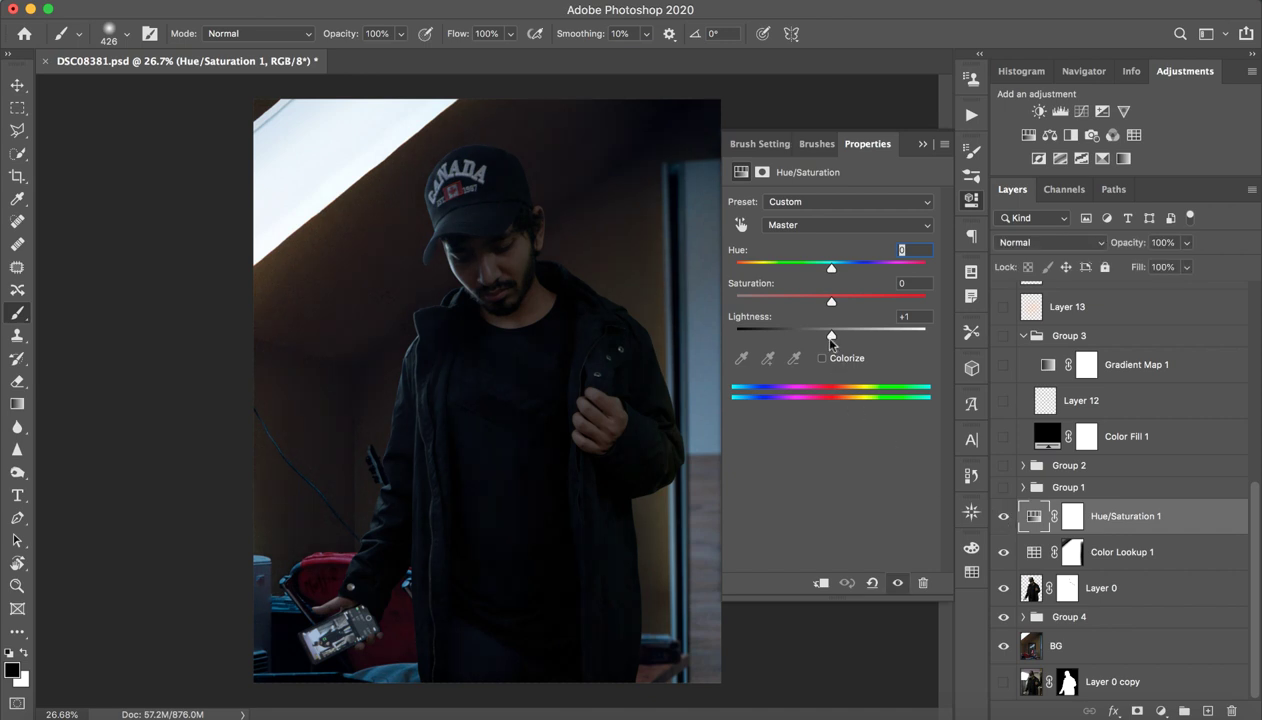
{"action": "mouse_move", "coordinate": [831, 338]}
{"action": "left_mouse_down"}
{"action": "mouse_move", "coordinate": [791, 340]}
{"action": "mouse_move", "coordinate": [847, 348]}
{"action": "left_mouse_up"}
{"action": "left_click", "coordinate": [922, 146]}
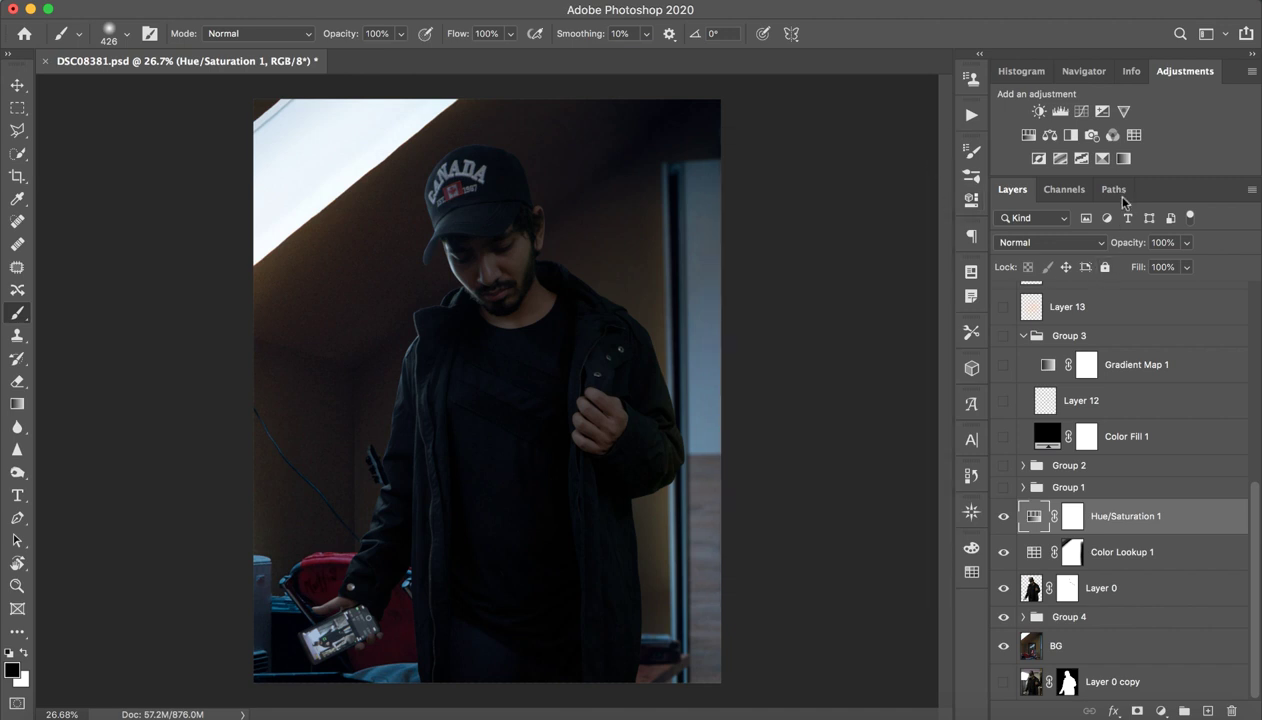
{"action": "left_click", "coordinate": [1004, 516]}
{"action": "left_click", "coordinate": [1004, 517]}
{"action": "left_click", "coordinate": [1004, 517]}
{"action": "left_click", "coordinate": [1004, 517]}
- Make Group 1 with the glowing Lr logo visible and expand the group
{"action": "left_click", "coordinate": [1100, 504], "text": "super"}
{"action": "left_click", "coordinate": [1004, 488]}
{"action": "left_click", "coordinate": [1004, 488]}
{"action": "left_click", "coordinate": [1004, 488]}
{"action": "left_click", "coordinate": [1022, 488]}
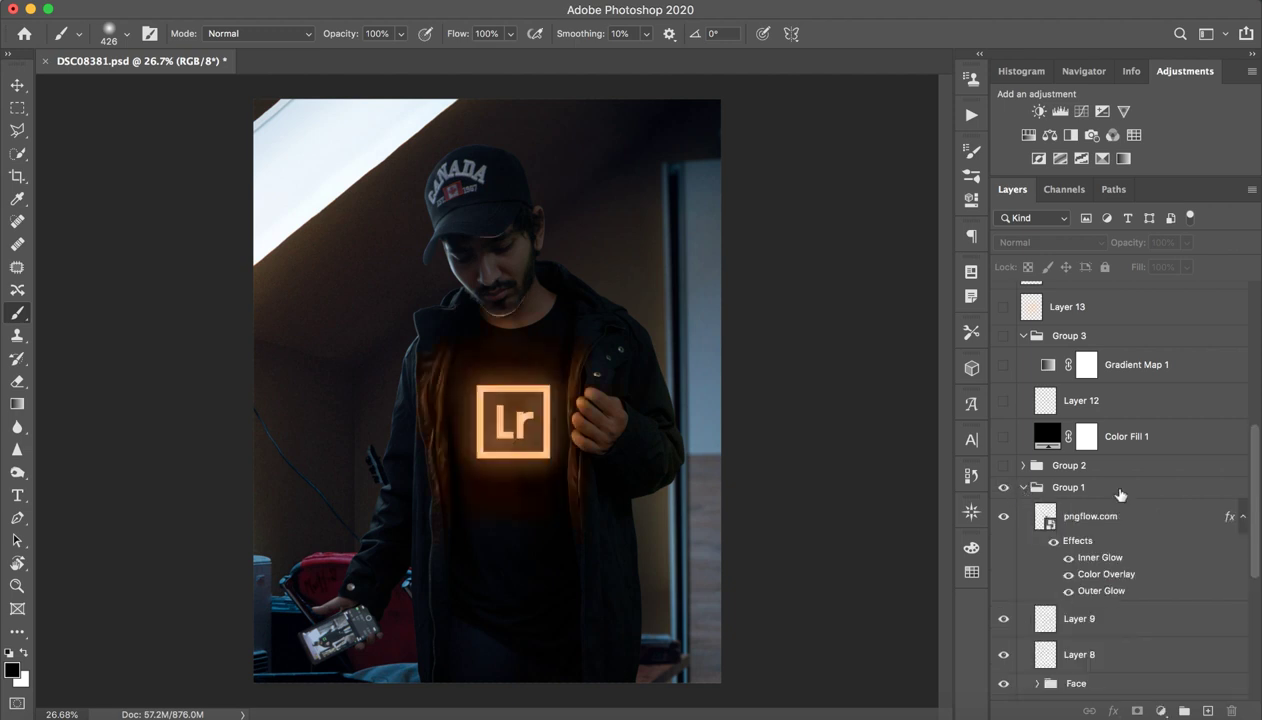
- Hide everything inside Group 1: the pngflow.com logo, Layer 9, Layer 8, Face, finger glow, right, left and Layer 1
{"action": "scroll", "coordinate": [1192, 621], "scroll_direction": "down", "scroll_amount": 3}
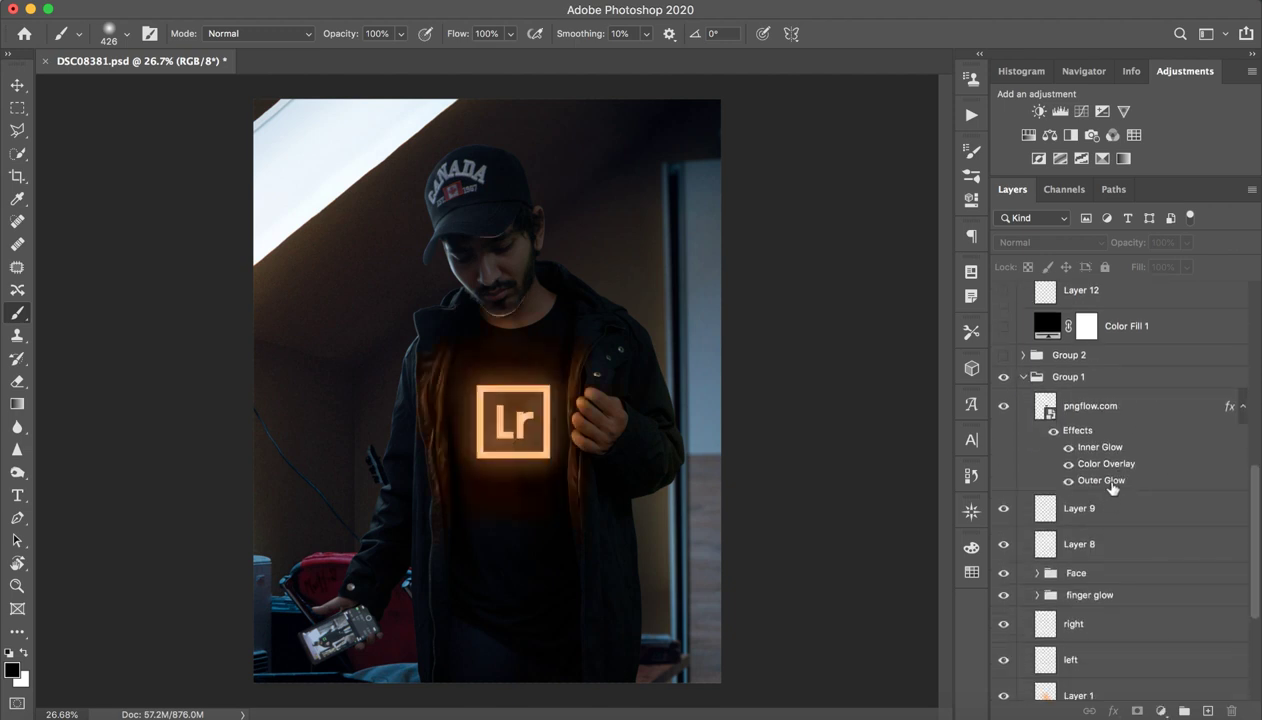
{"action": "left_click", "coordinate": [1002, 407]}
{"action": "left_click", "coordinate": [1004, 544]}
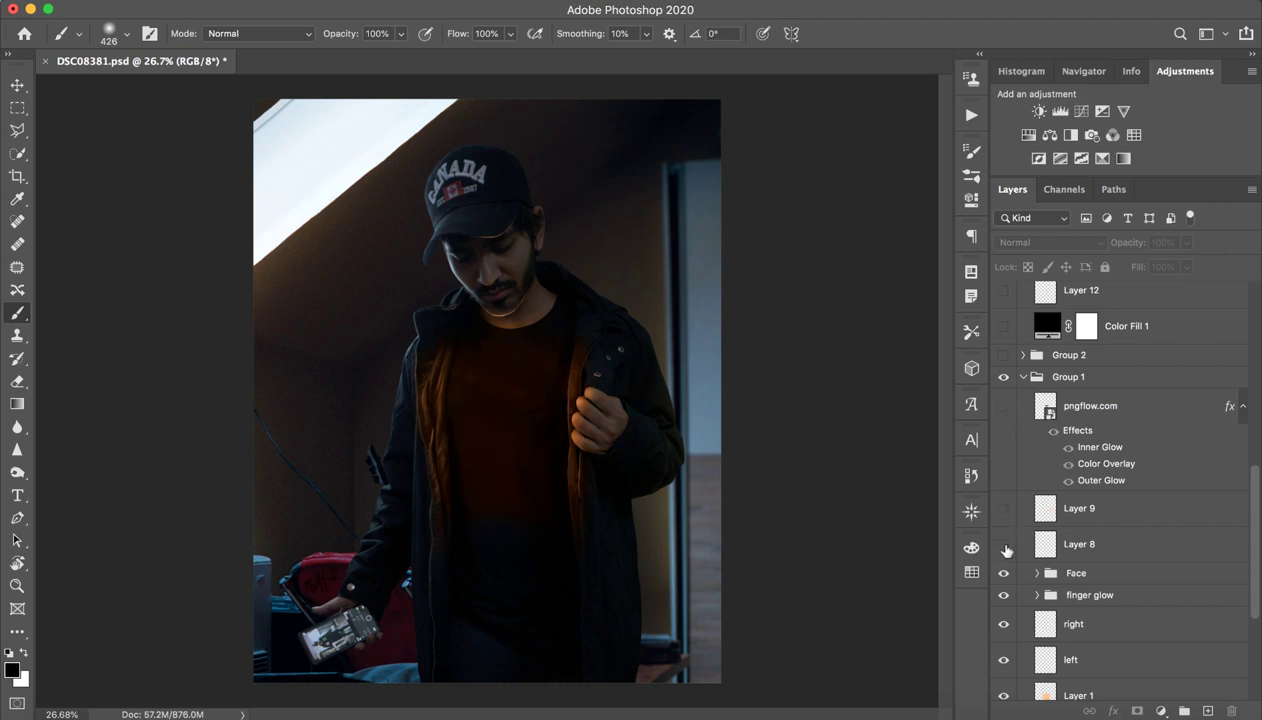
{"action": "left_click_drag", "start_coordinate": [1003, 573], "coordinate": [1003, 595]}
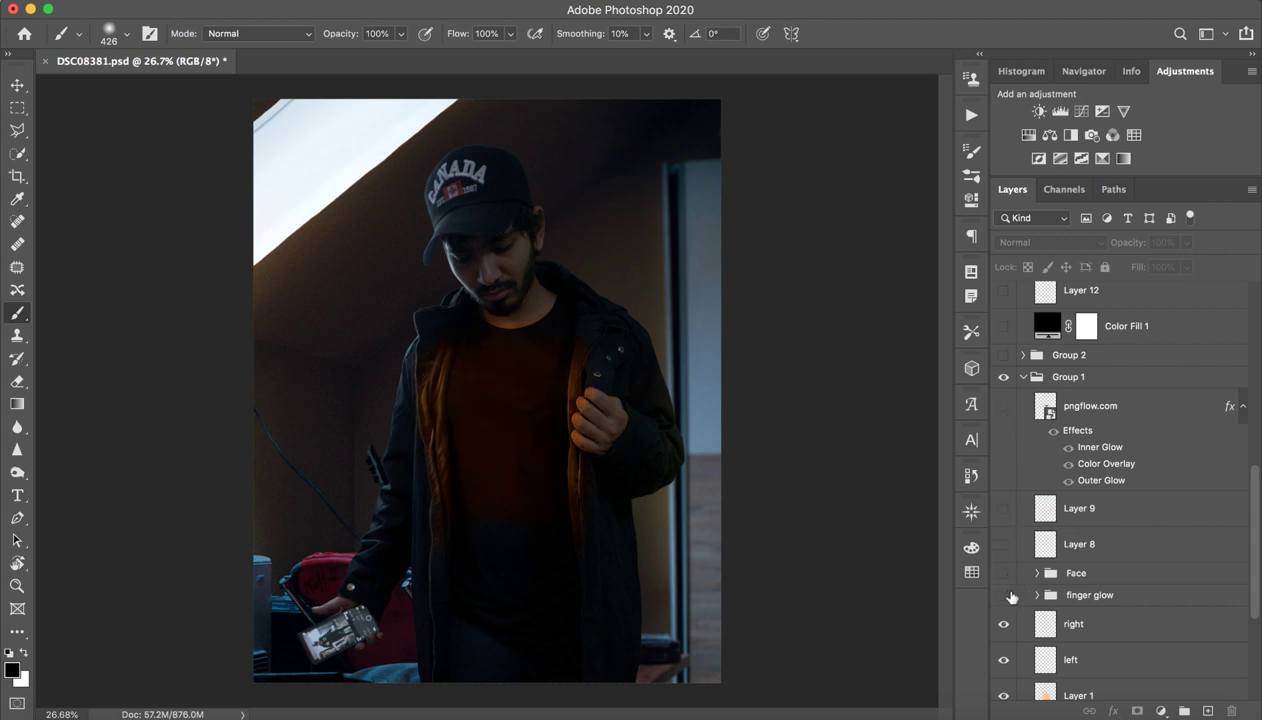
{"action": "scroll", "coordinate": [1031, 597], "scroll_direction": "down", "scroll_amount": 3}
{"action": "left_click_drag", "start_coordinate": [1004, 550], "coordinate": [1010, 634]}
{"action": "scroll", "coordinate": [1058, 565], "scroll_direction": "up", "scroll_amount": 4}
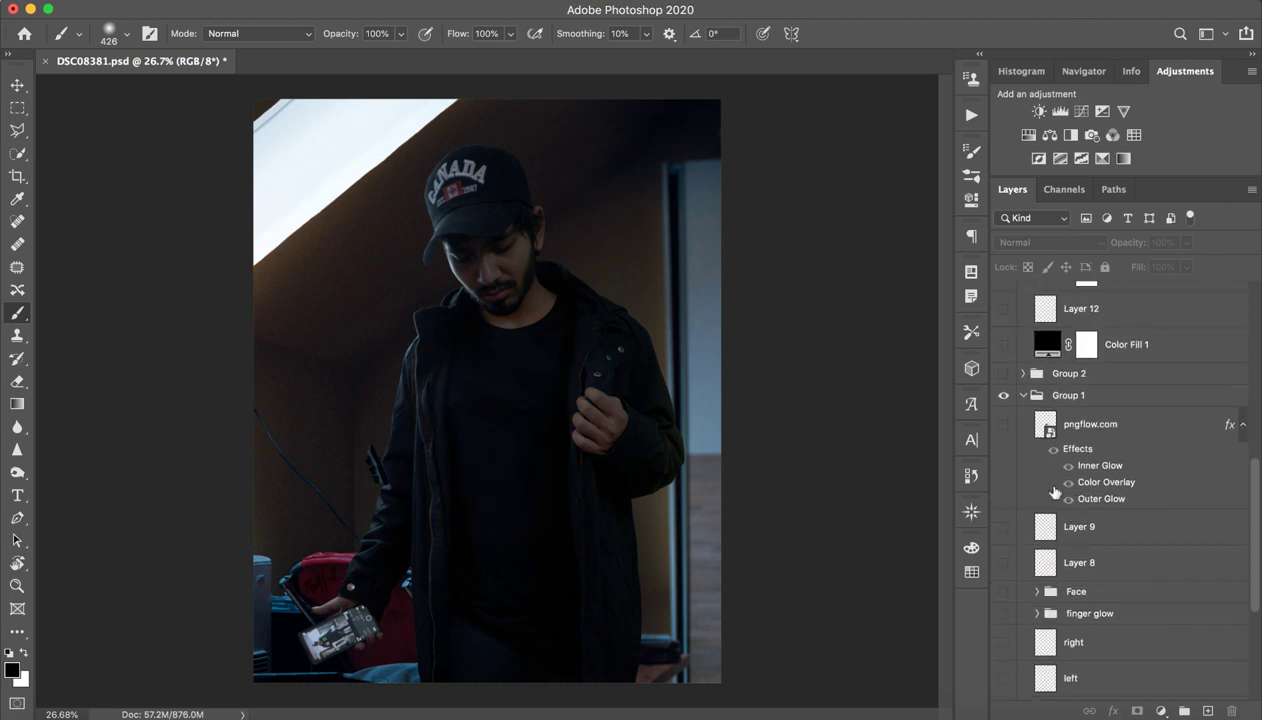
- Make the pngflow.com logo layer visible, select it, and compare it with and without its effects
{"action": "left_click", "coordinate": [1004, 424]}
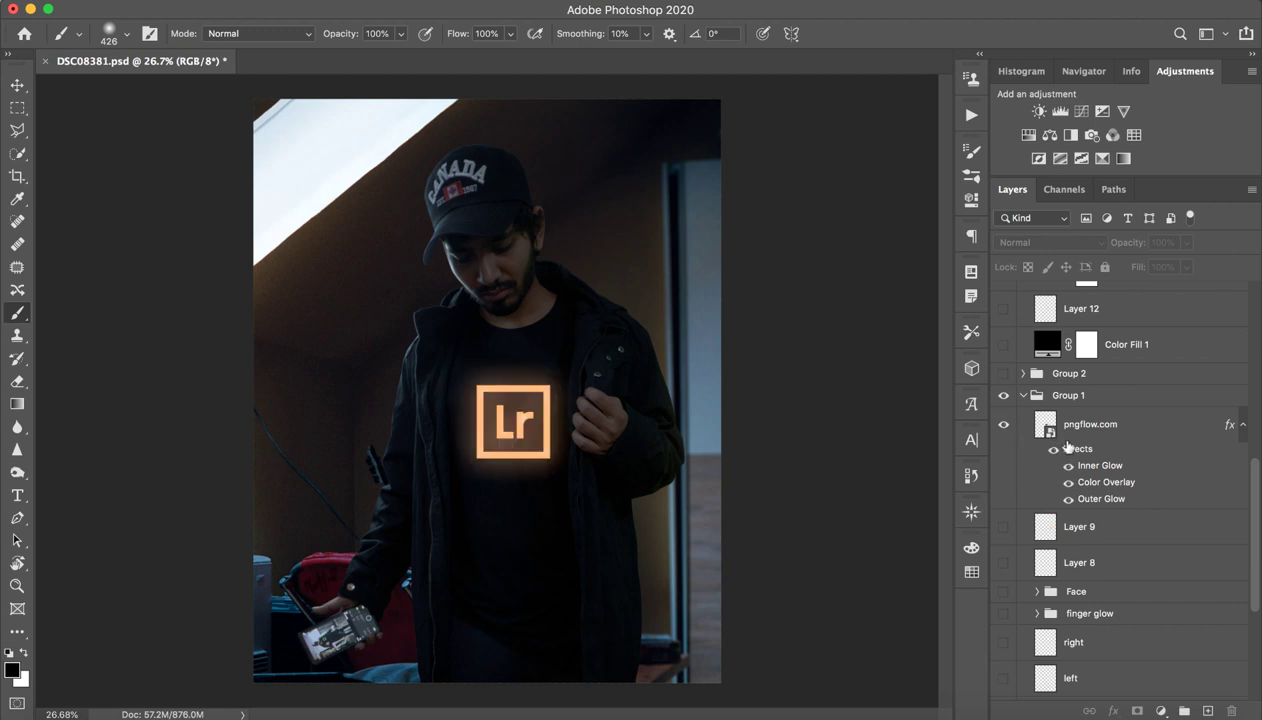
{"action": "left_click", "coordinate": [1100, 425]}
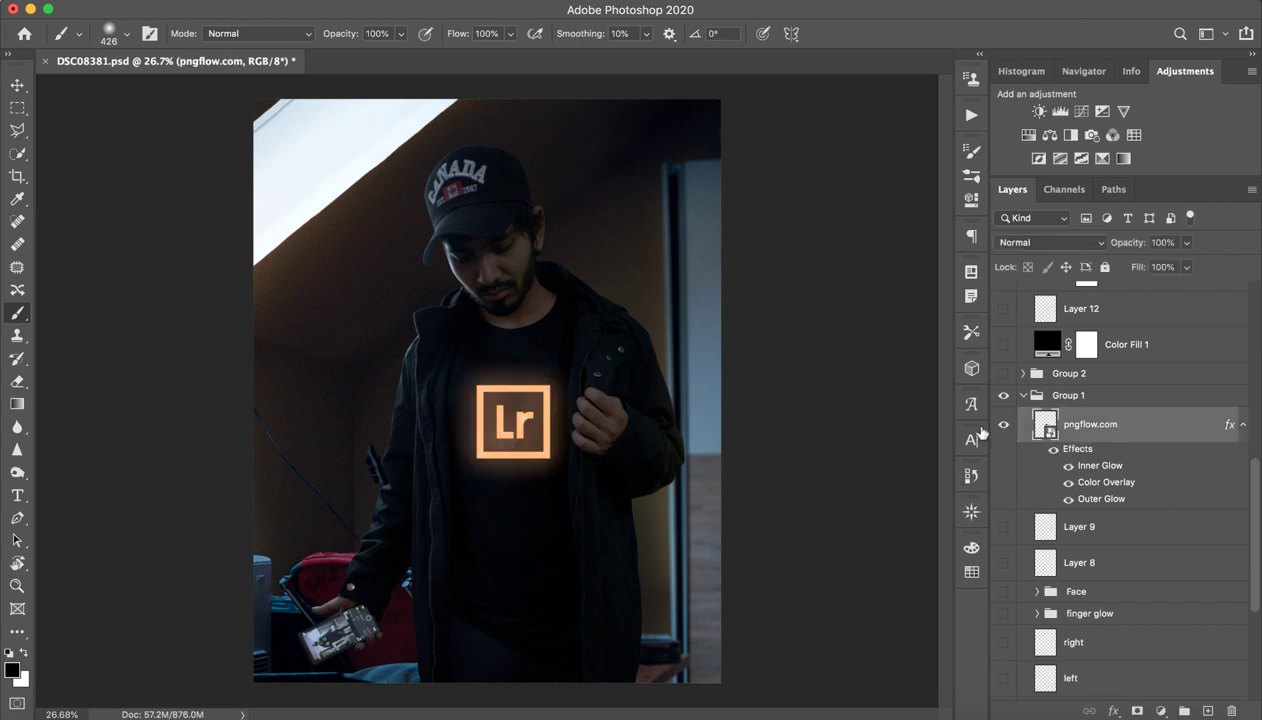
{"action": "left_click", "coordinate": [1053, 451]}
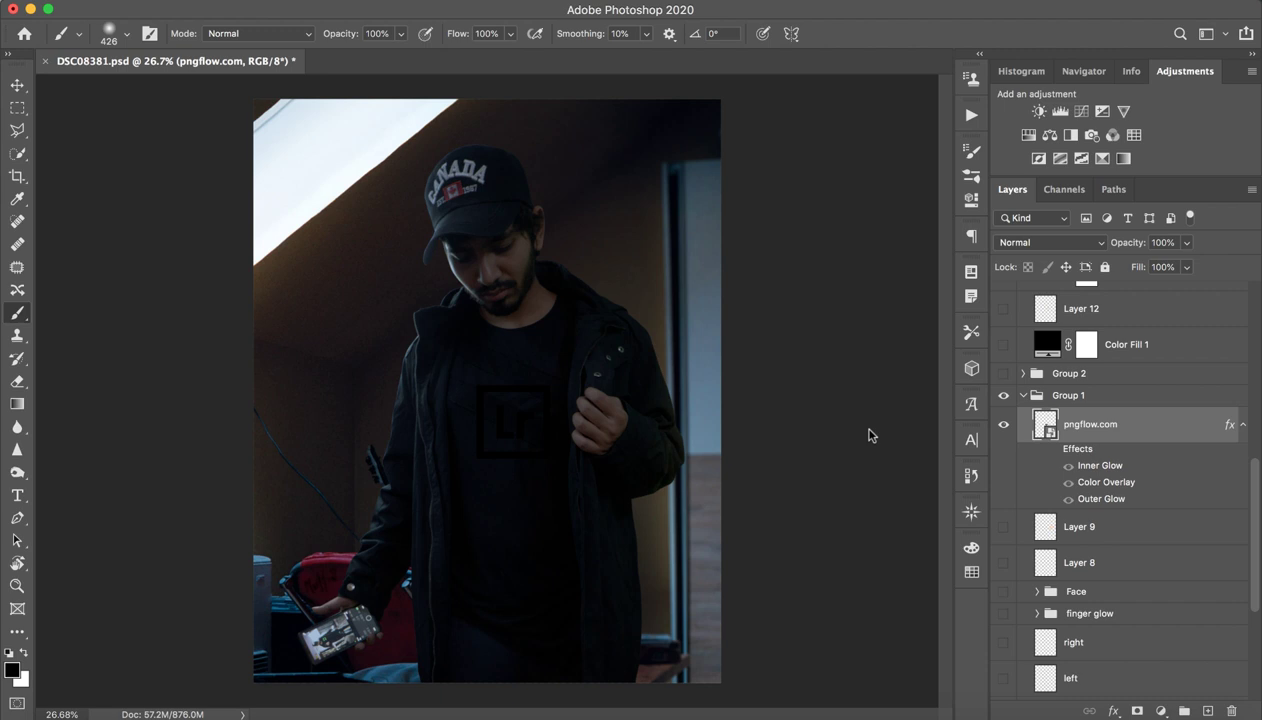
{"action": "left_click", "coordinate": [1053, 451]}
- Turn off the logo layer's Inner Glow and Outer Glow, leaving only its Color Overlay on, and view the logo closer
{"action": "left_click", "coordinate": [1068, 465]}
{"action": "left_click", "coordinate": [1068, 482]}
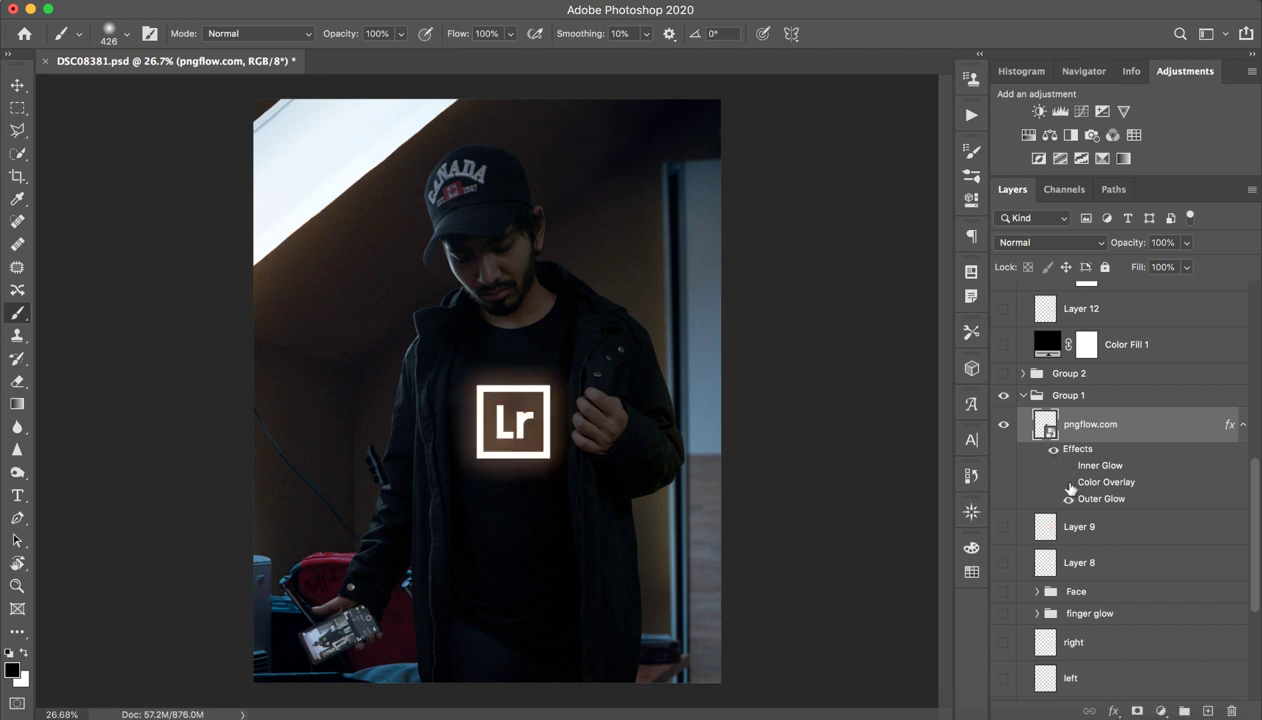
{"action": "left_click", "coordinate": [1068, 498]}
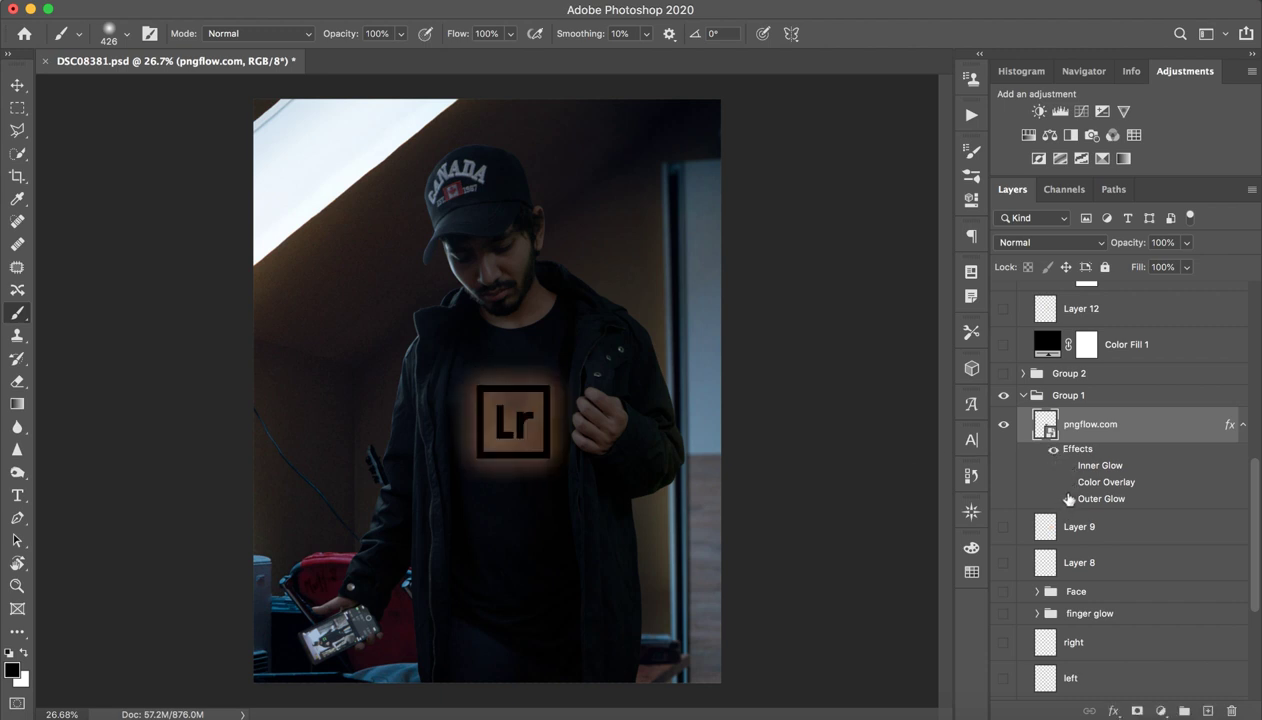
{"action": "left_click", "coordinate": [1068, 482]}
{"action": "left_click", "coordinate": [1068, 498]}
{"action": "key", "text": "z"}
{"action": "left_click_drag", "start_coordinate": [504, 429], "coordinate": [620, 429]}
{"action": "key", "text": "b"}
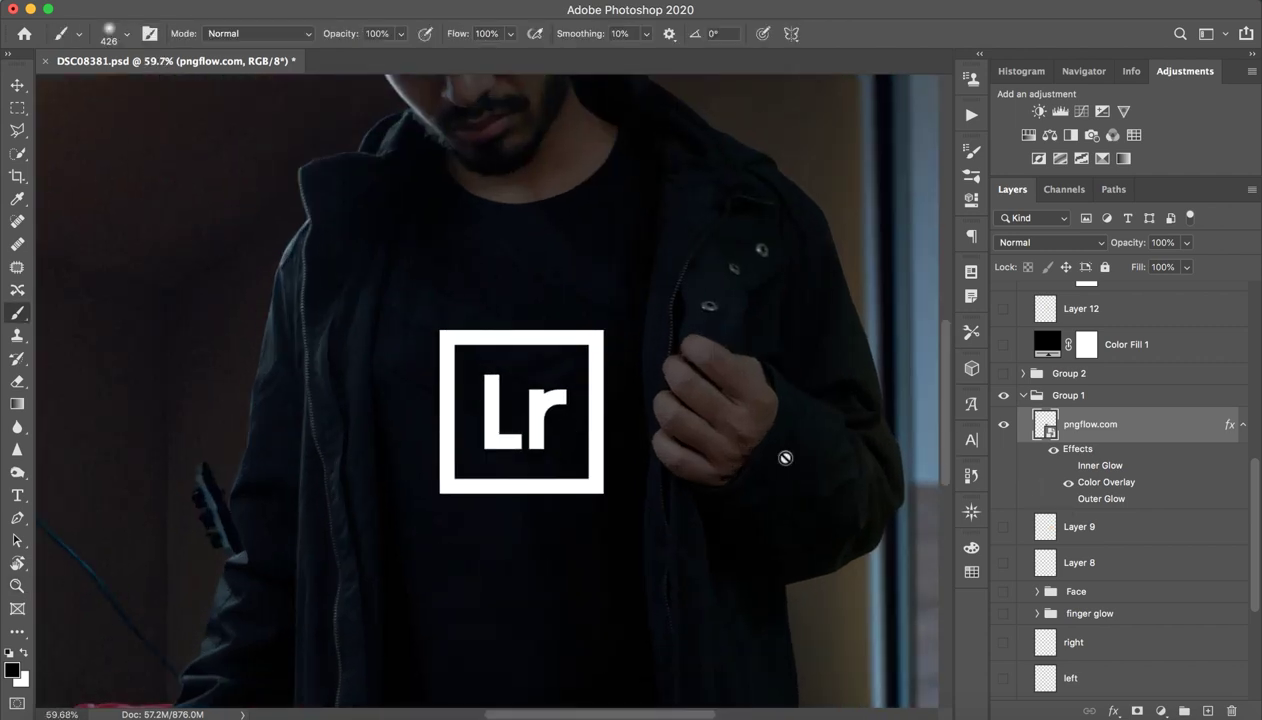
- Switch off all effects of the logo layer and examine the plain logo on the shirt close up
{"action": "left_click", "coordinate": [1055, 452]}
{"action": "key", "text": "z"}
{"action": "left_click_drag", "start_coordinate": [552, 453], "coordinate": [673, 447]}
{"action": "key", "text": "b"}
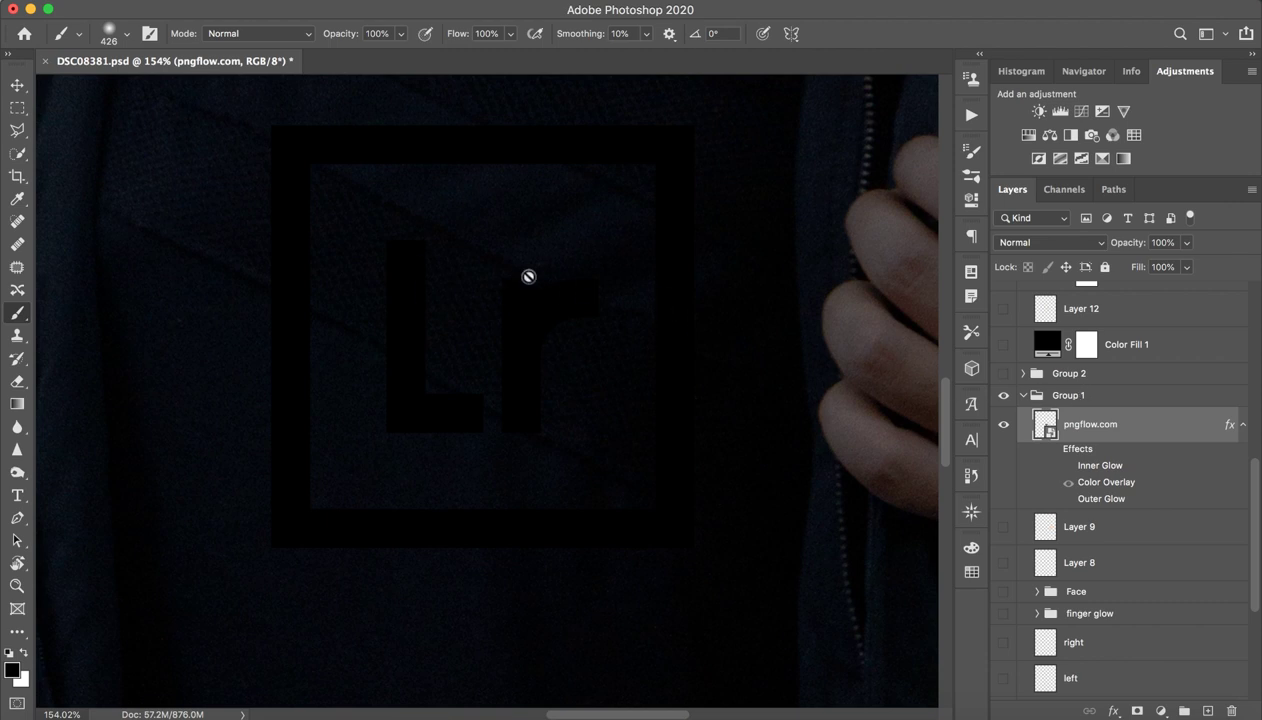
{"action": "left_click_drag", "start_coordinate": [470, 345], "coordinate": [442, 222]}
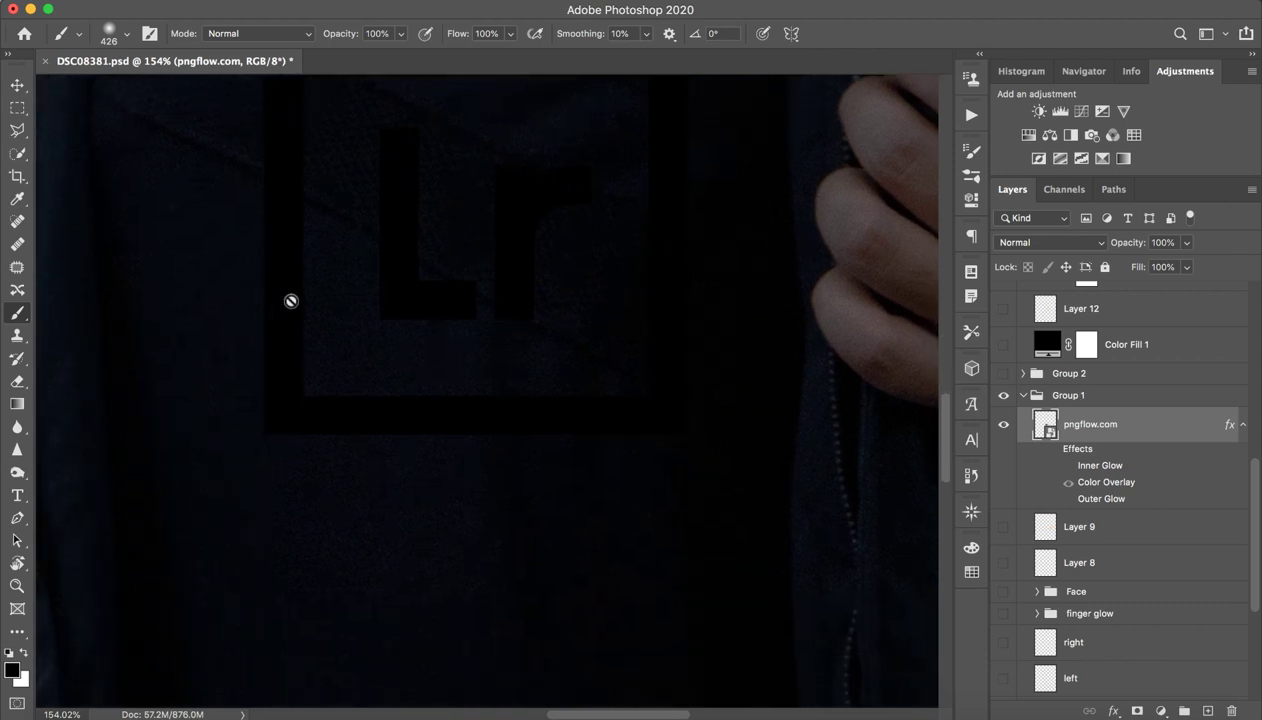
{"action": "key", "text": "z"}
{"action": "left_click_drag", "start_coordinate": [715, 346], "coordinate": [625, 360]}
{"action": "key", "text": "b"}
{"action": "mouse_move", "coordinate": [653, 300]}
{"action": "left_mouse_down"}
{"action": "mouse_move", "coordinate": [653, 397]}
{"action": "mouse_move", "coordinate": [699, 416]}
{"action": "mouse_move", "coordinate": [713, 386]}
{"action": "left_mouse_up"}
{"action": "key", "text": "z"}
{"action": "key", "text": "b"}
{"action": "key", "text": "z"}
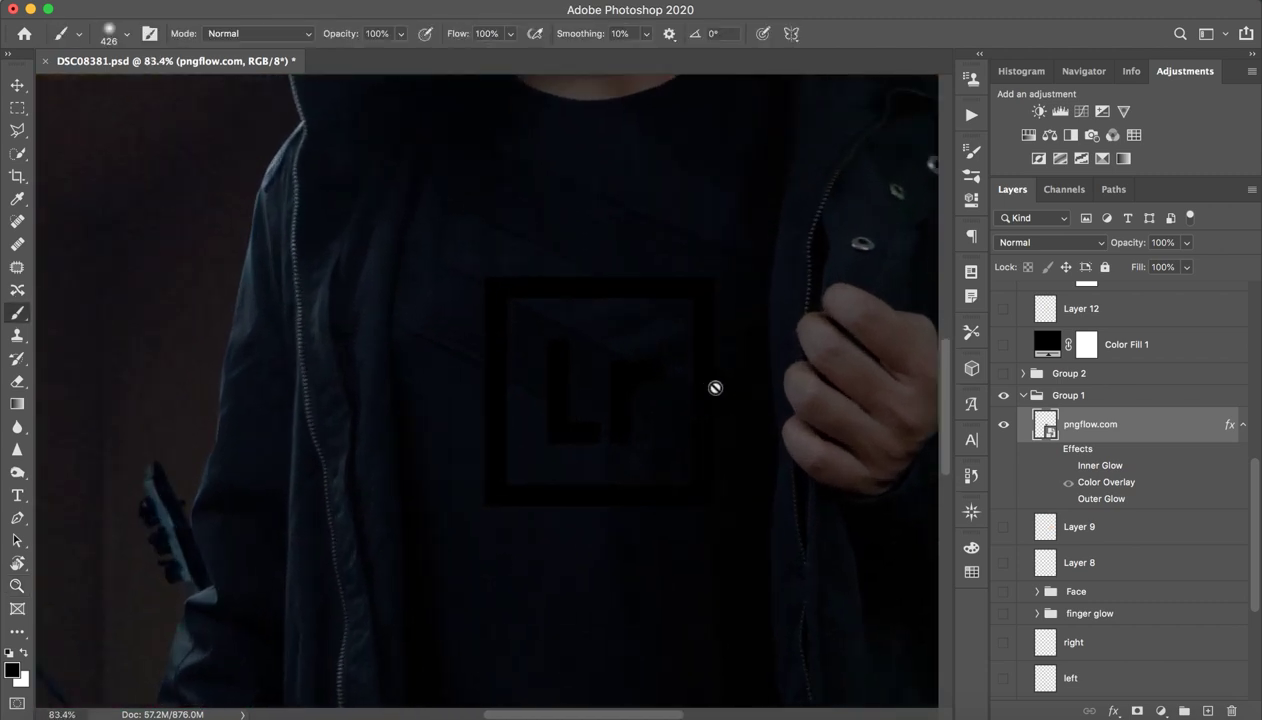
- Turn the logo layer's effects back on and inspect the Color Overlay's settings and colour without changing them
{"action": "left_click", "coordinate": [1068, 482]}
{"action": "double_click", "coordinate": [1114, 486]}
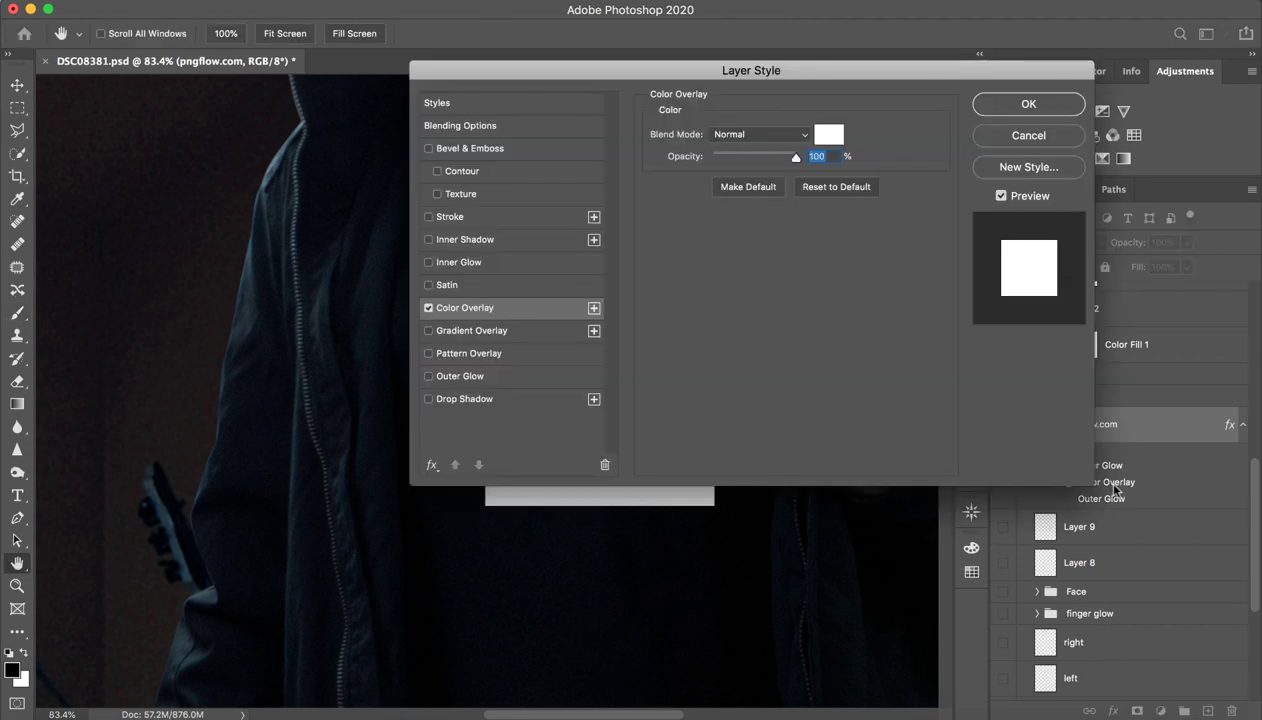
{"action": "left_click", "coordinate": [829, 134]}
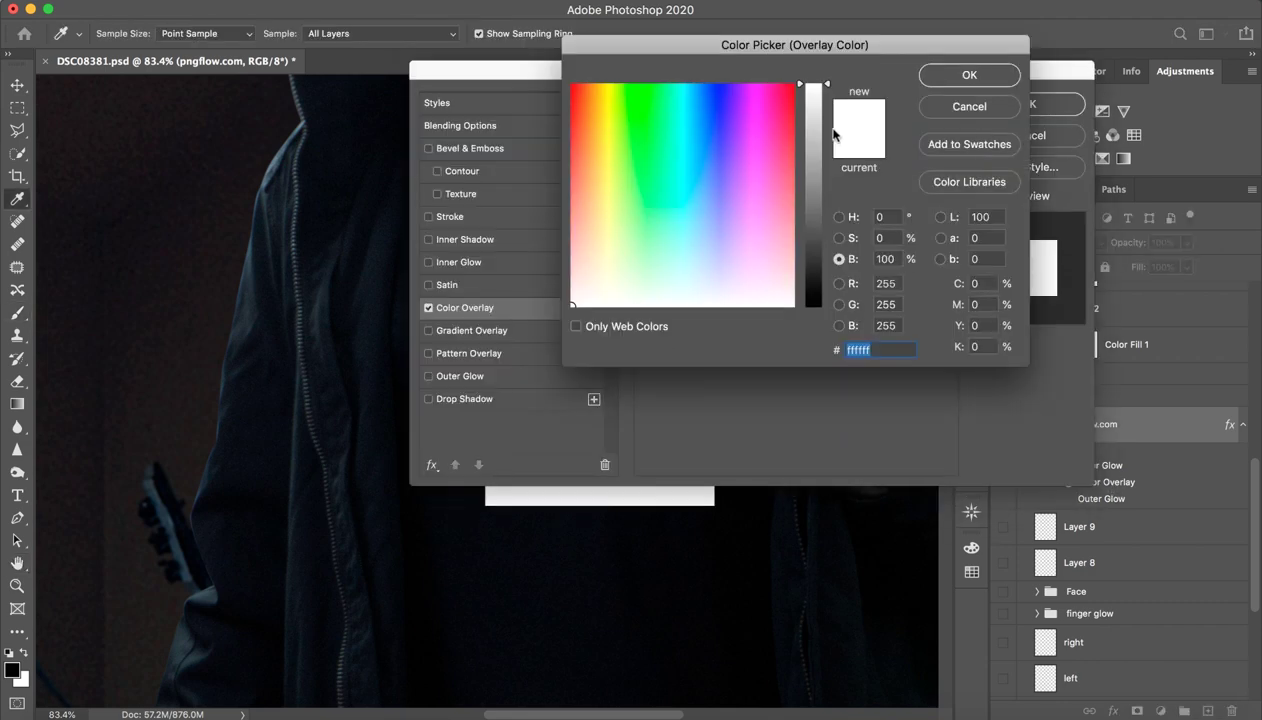
{"action": "left_click", "coordinate": [950, 103]}
{"action": "left_click", "coordinate": [1014, 106]}
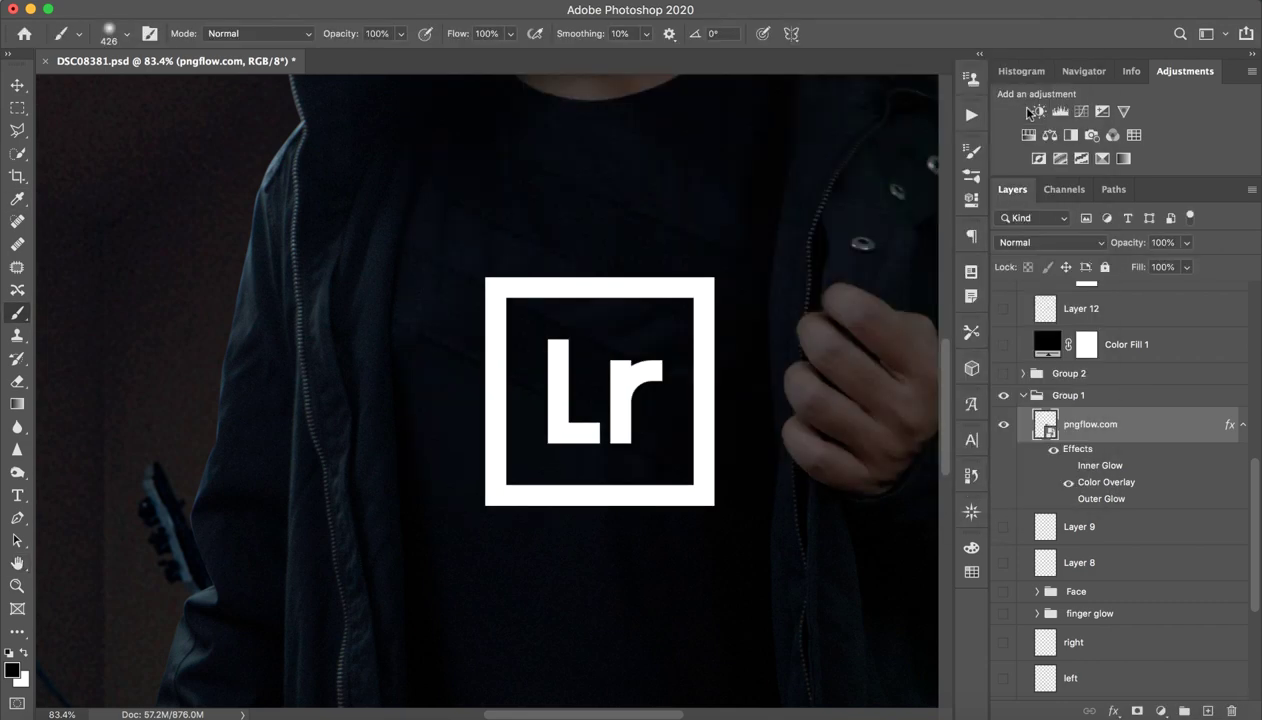
- Turn on the logo layer's Inner Glow and open its settings with the logo in view beside them
{"action": "key", "text": "z"}
{"action": "mouse_move", "coordinate": [690, 451]}
{"action": "left_mouse_down"}
{"action": "mouse_move", "coordinate": [631, 448]}
{"action": "mouse_move", "coordinate": [655, 452]}
{"action": "left_mouse_up"}
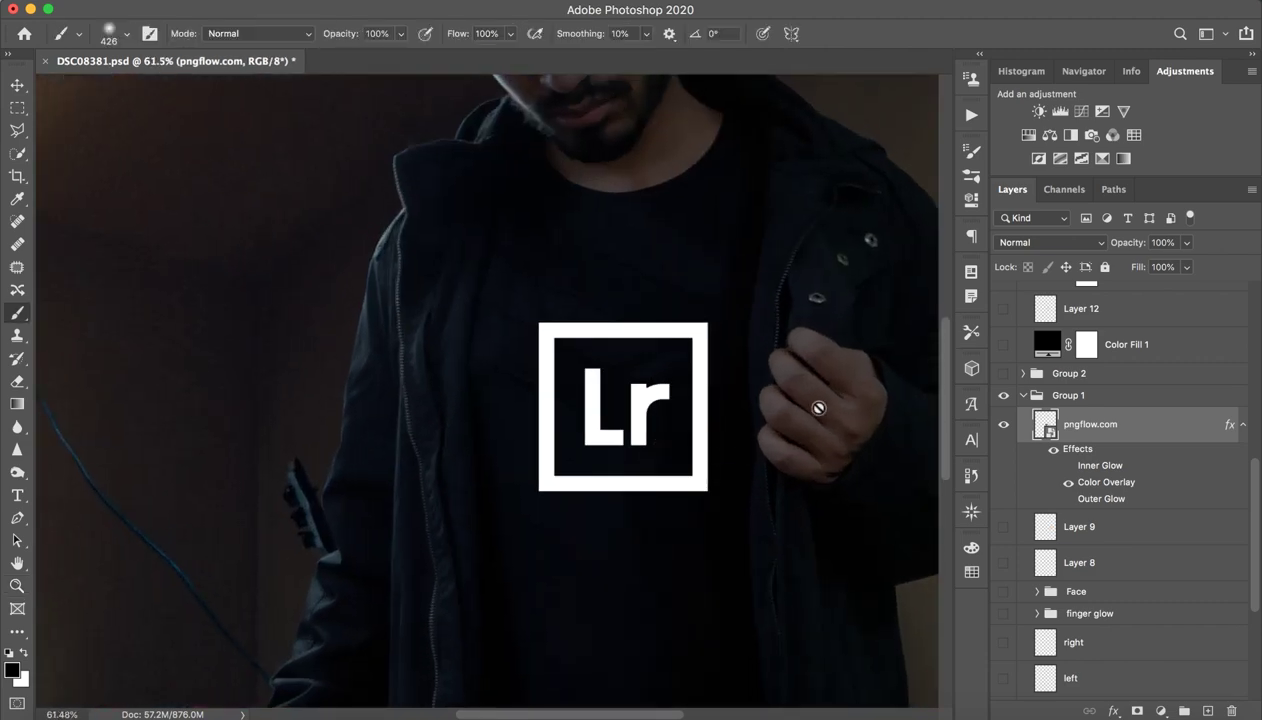
{"action": "left_click", "coordinate": [1069, 466]}
{"action": "double_click", "coordinate": [1095, 466]}
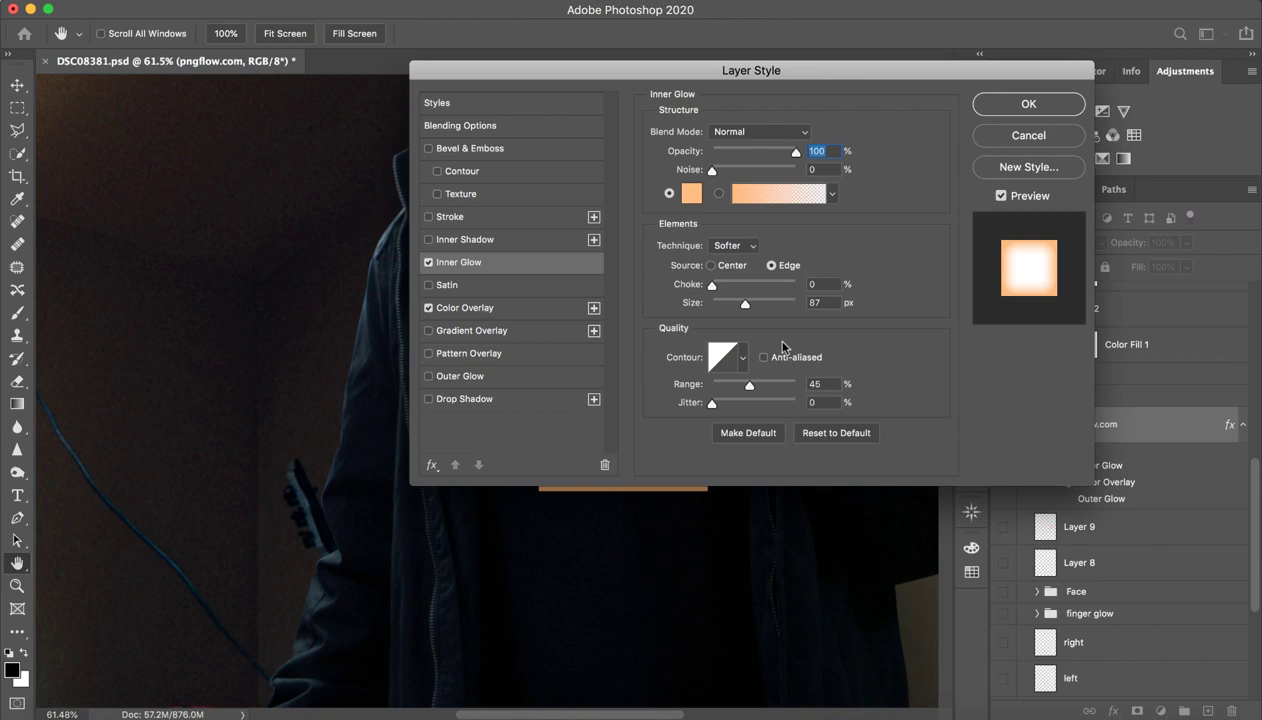
{"action": "left_click_drag", "start_coordinate": [673, 73], "coordinate": [956, 190]}
{"action": "left_click_drag", "start_coordinate": [643, 437], "coordinate": [459, 431]}
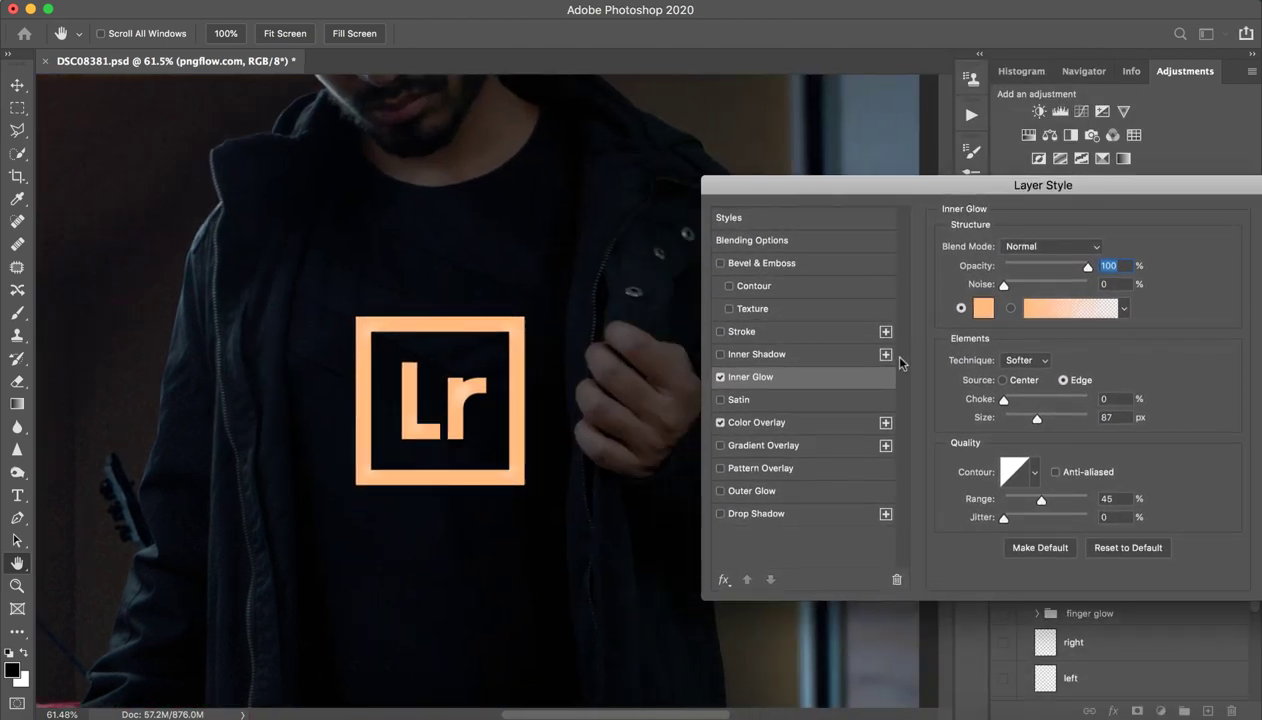
- Try a 25% choke and sizes of 46 px and 76 px on the logo's Inner Glow, and cancel the changes
{"action": "left_click", "coordinate": [993, 400]}
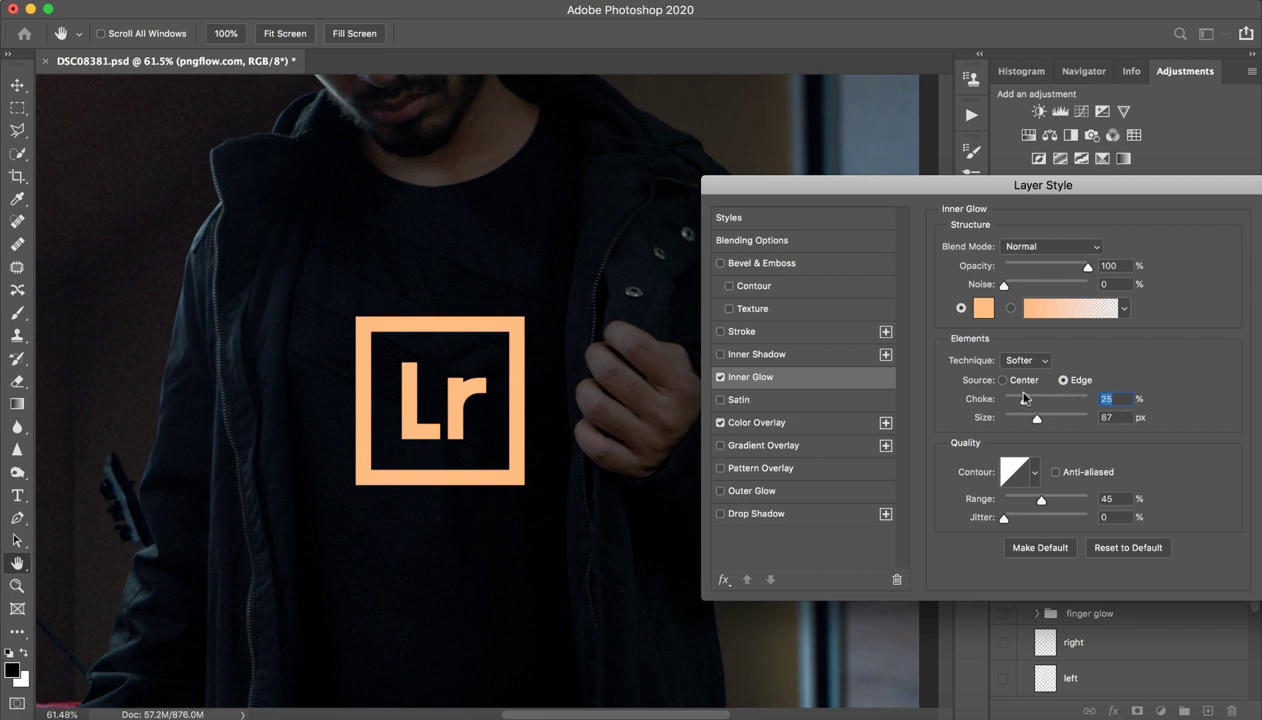
{"action": "mouse_move", "coordinate": [1025, 425]}
{"action": "left_mouse_down"}
{"action": "mouse_move", "coordinate": [995, 420]}
{"action": "mouse_move", "coordinate": [1022, 427]}
{"action": "left_mouse_up"}
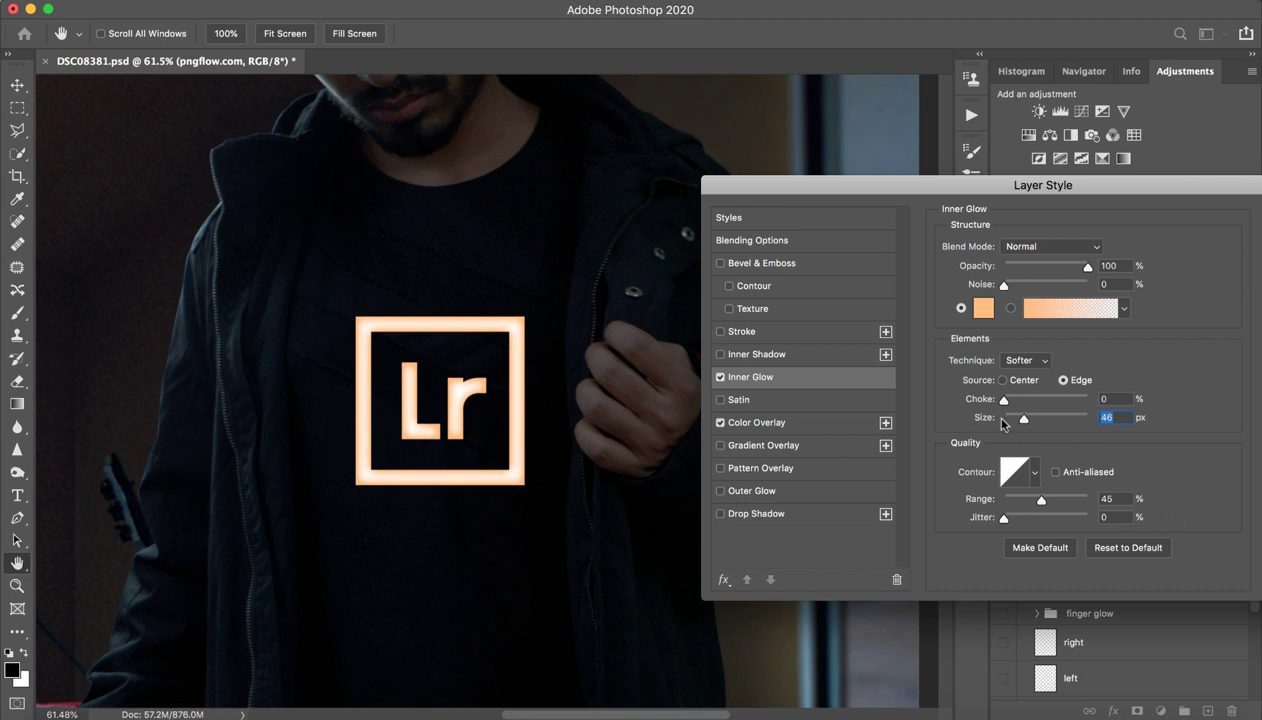
{"action": "left_click_drag", "start_coordinate": [1024, 424], "coordinate": [1032, 420]}
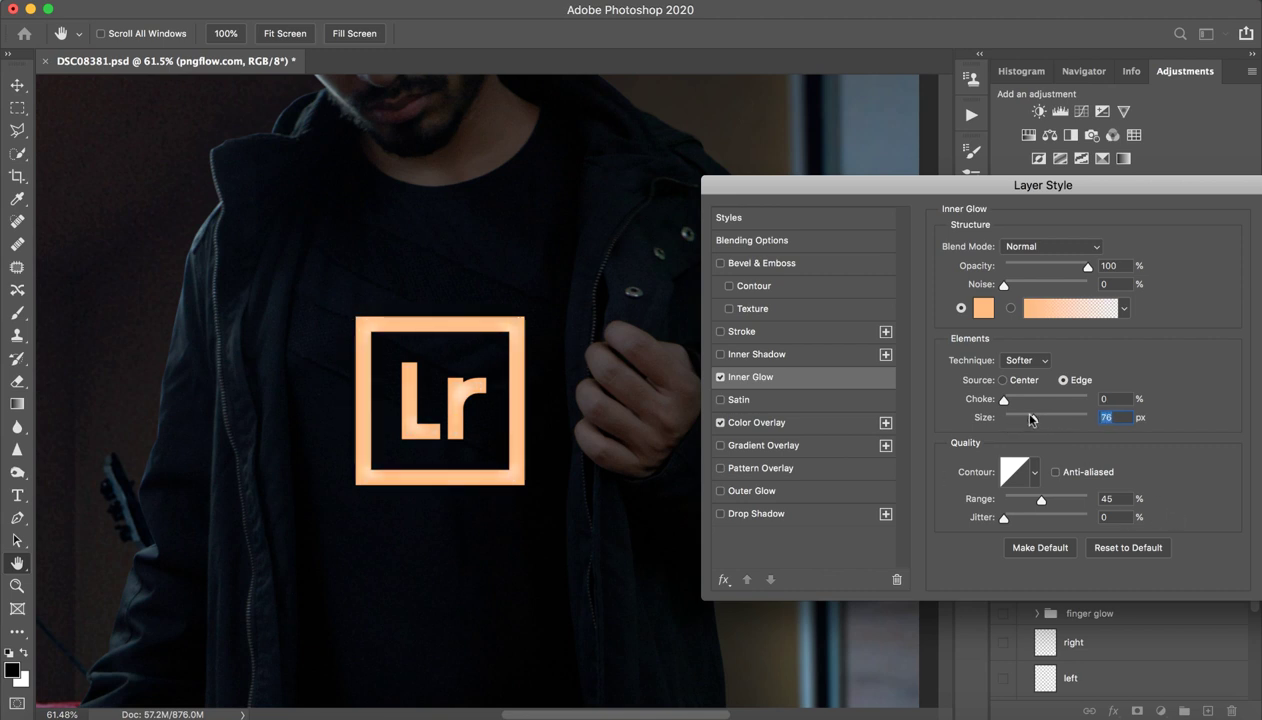
{"action": "key", "text": "super+z"}
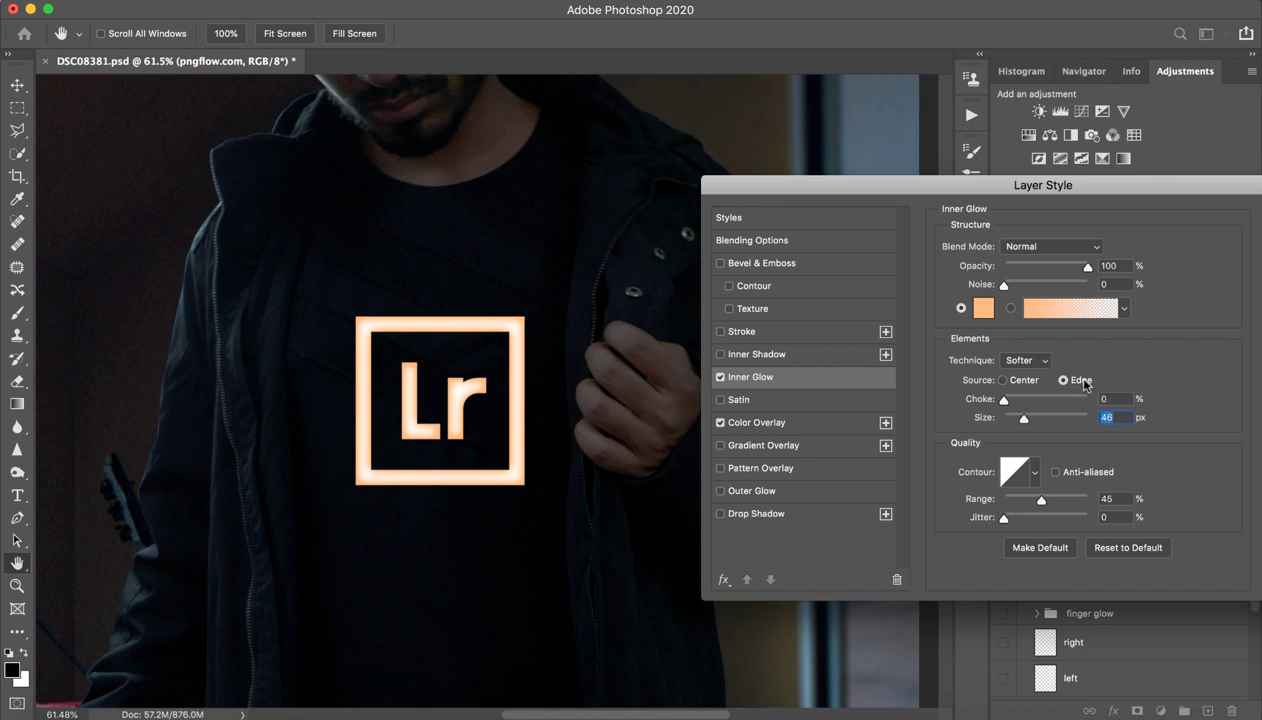
{"action": "left_click_drag", "start_coordinate": [1075, 188], "coordinate": [838, 177]}
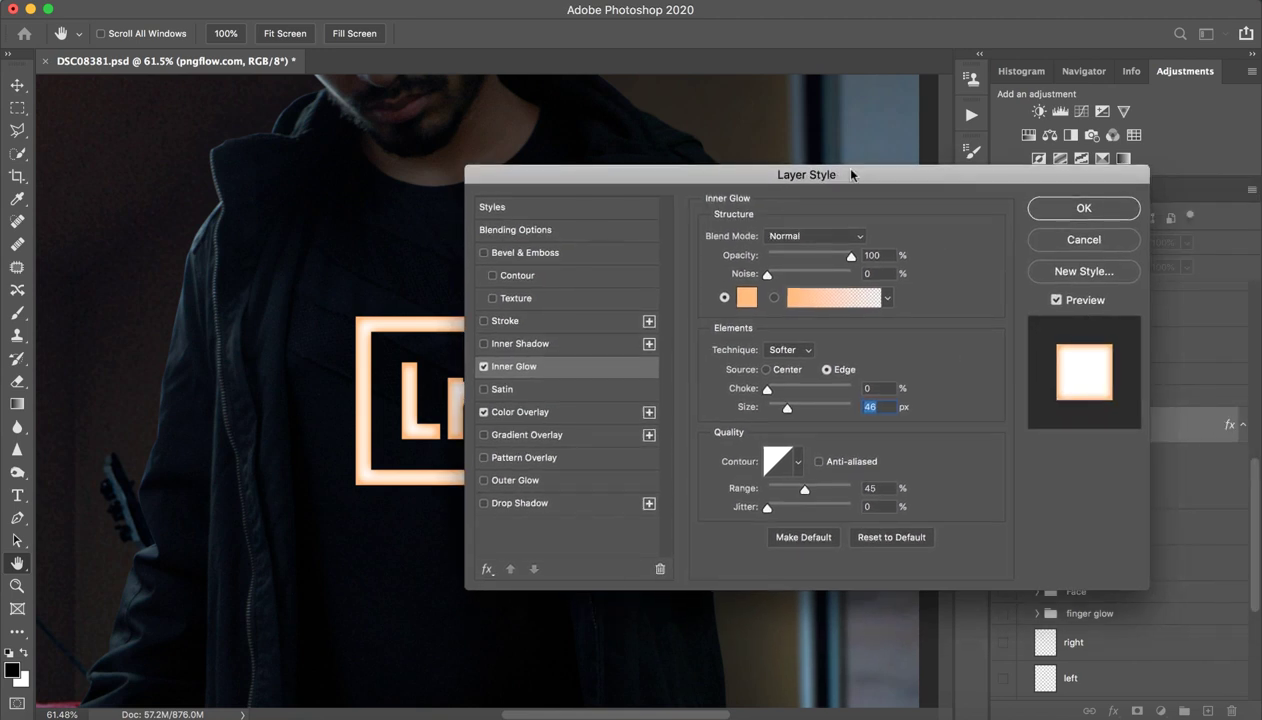
{"action": "left_click", "coordinate": [1113, 241]}
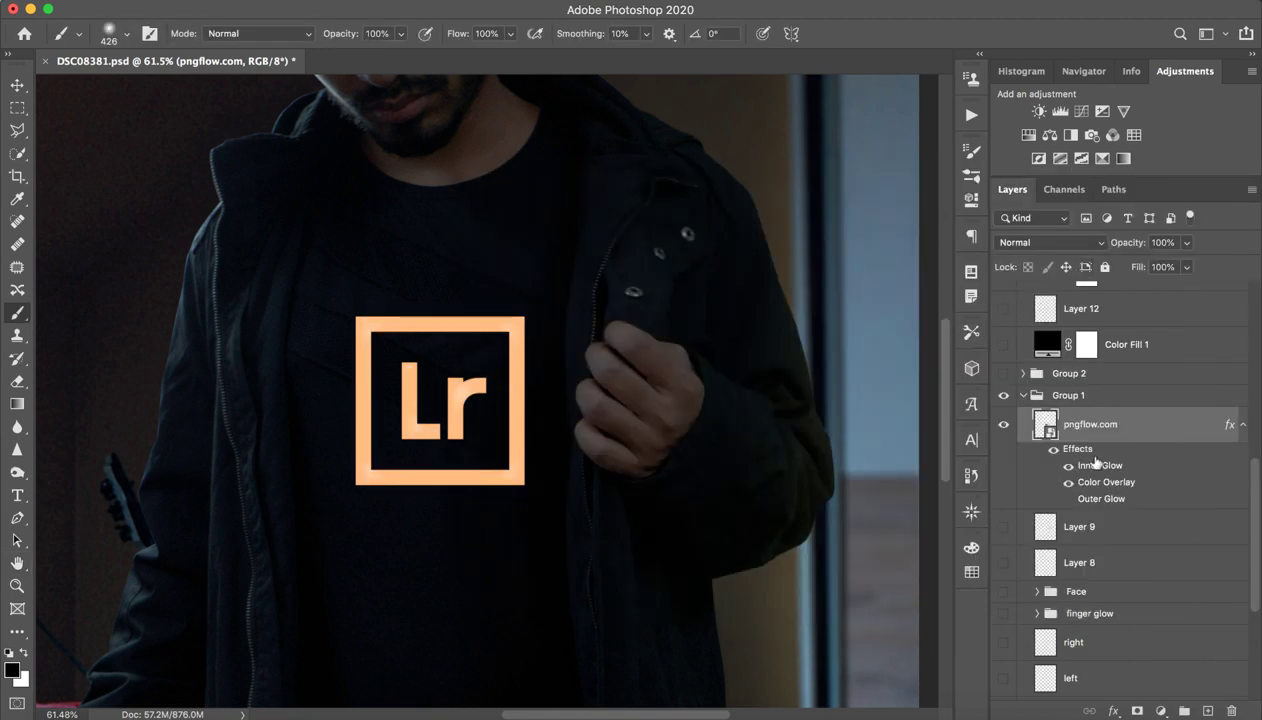
- Reopen the logo's Inner Glow settings, examine them beside the logo, and close them without changes
{"action": "double_click", "coordinate": [1100, 466]}
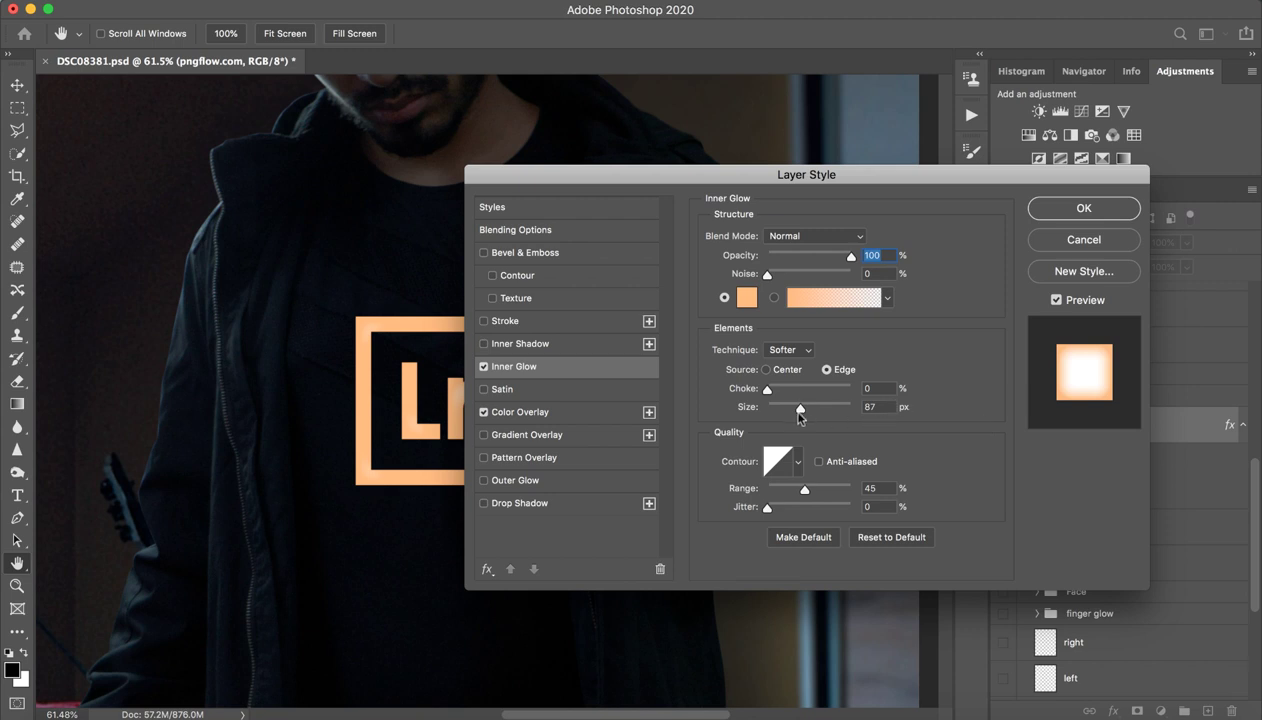
{"action": "left_click_drag", "start_coordinate": [850, 170], "coordinate": [967, 175]}
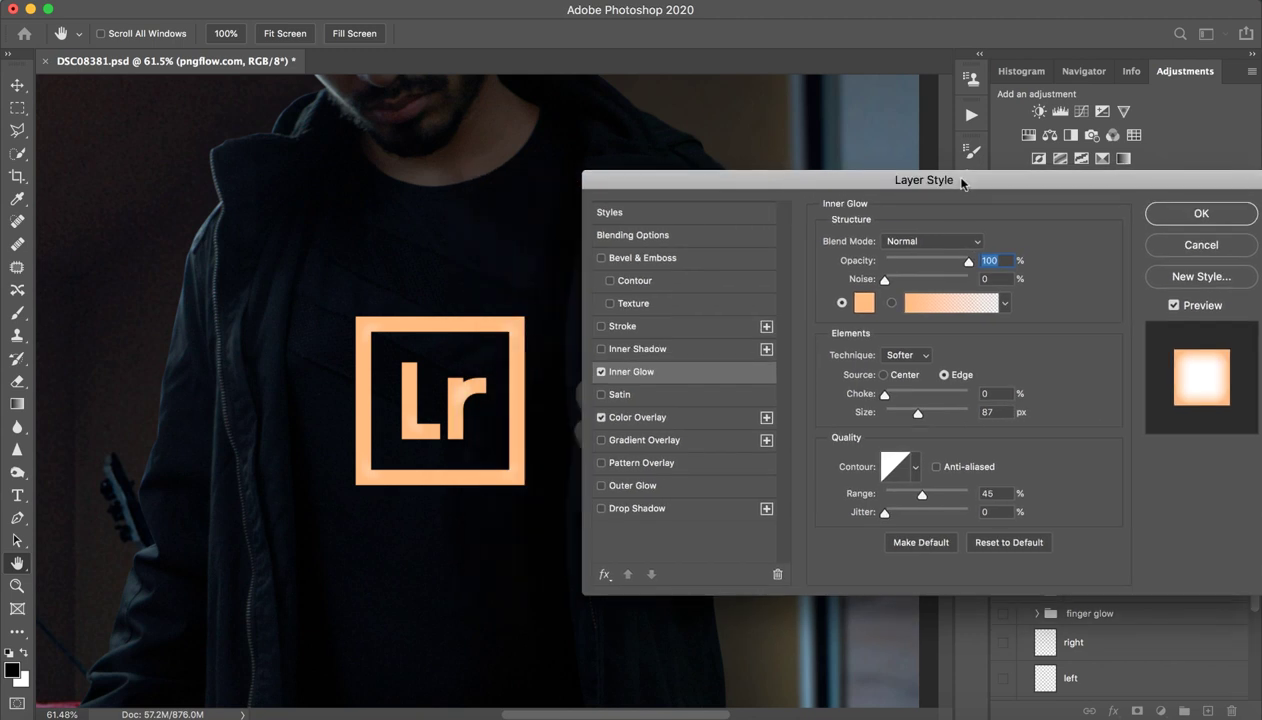
{"action": "left_click", "coordinate": [1201, 244]}
- Turn on the logo layer's Outer Glow and open its settings
{"action": "left_click", "coordinate": [1068, 499]}
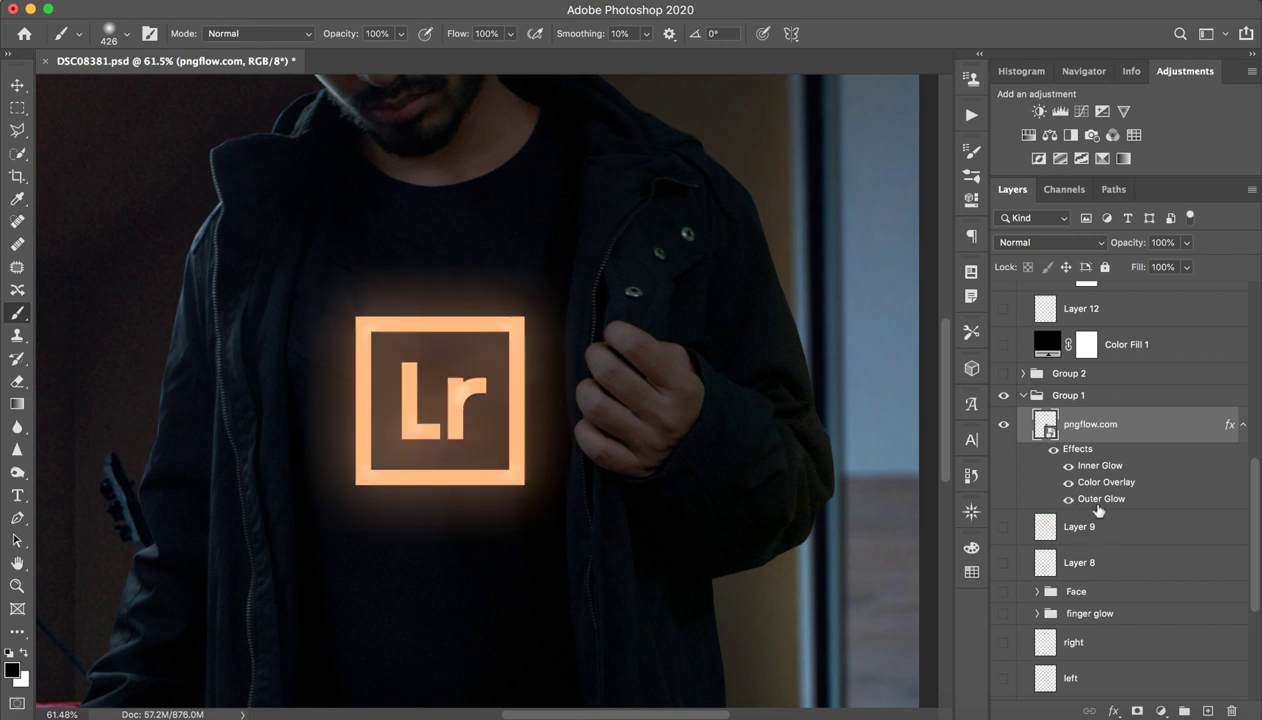
{"action": "double_click", "coordinate": [1090, 503]}
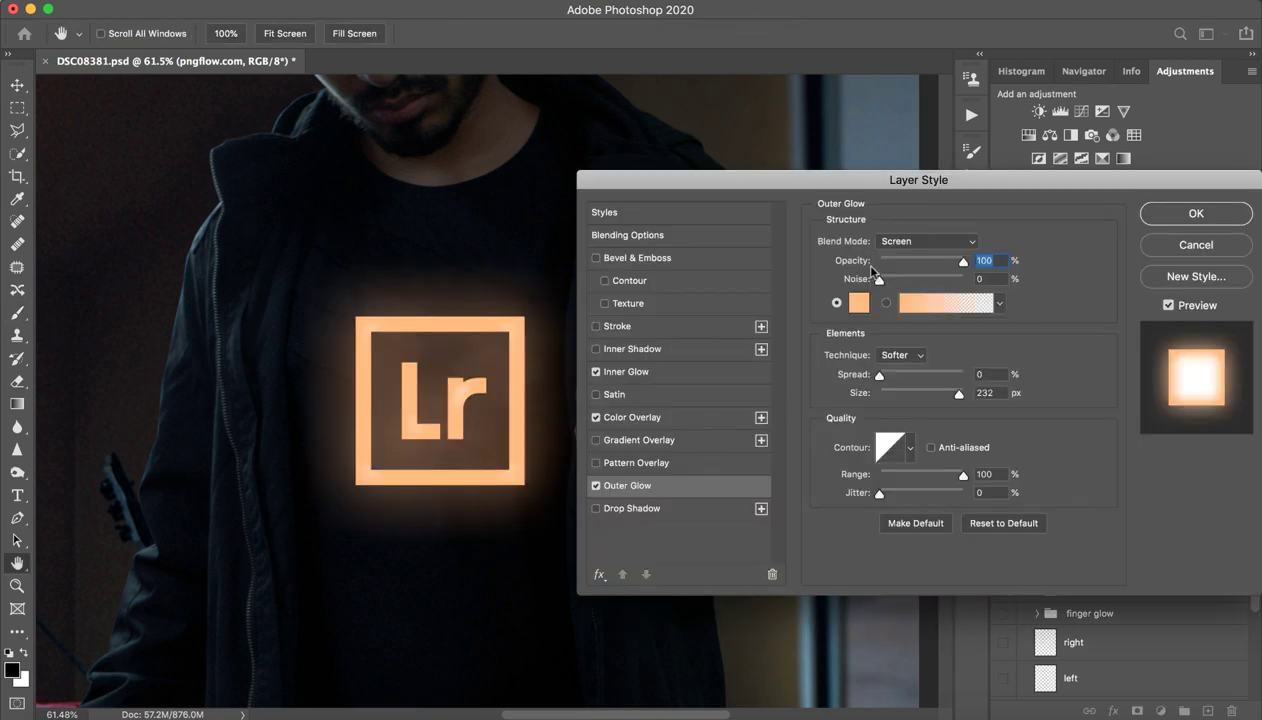
- Try a higher spread, a size adjustment and the Normal blend mode on the logo's Outer Glow, and cancel the changes
{"action": "left_click_drag", "start_coordinate": [879, 374], "coordinate": [950, 378]}
{"action": "key", "text": "super+z"}
{"action": "mouse_move", "coordinate": [955, 395]}
{"action": "left_mouse_down"}
{"action": "mouse_move", "coordinate": [896, 399]}
{"action": "mouse_move", "coordinate": [957, 397]}
{"action": "left_mouse_up"}
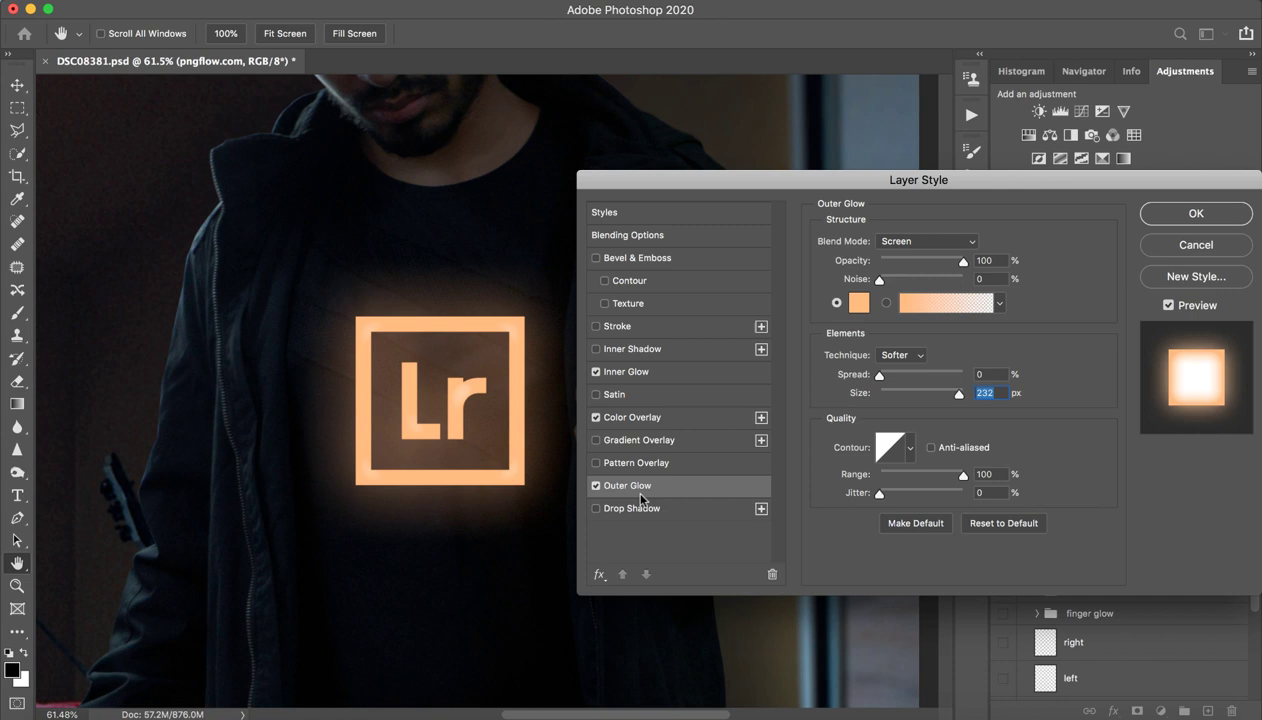
{"action": "left_click", "coordinate": [925, 241]}
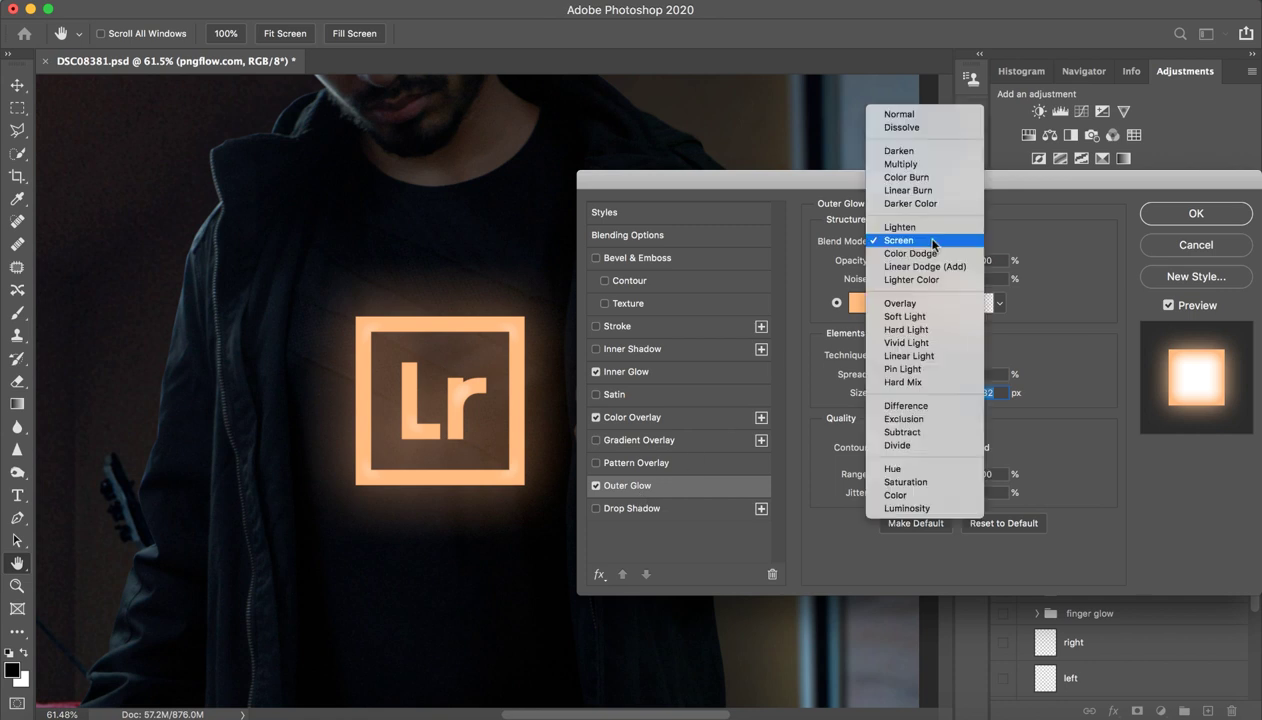
{"action": "left_click", "coordinate": [908, 112]}
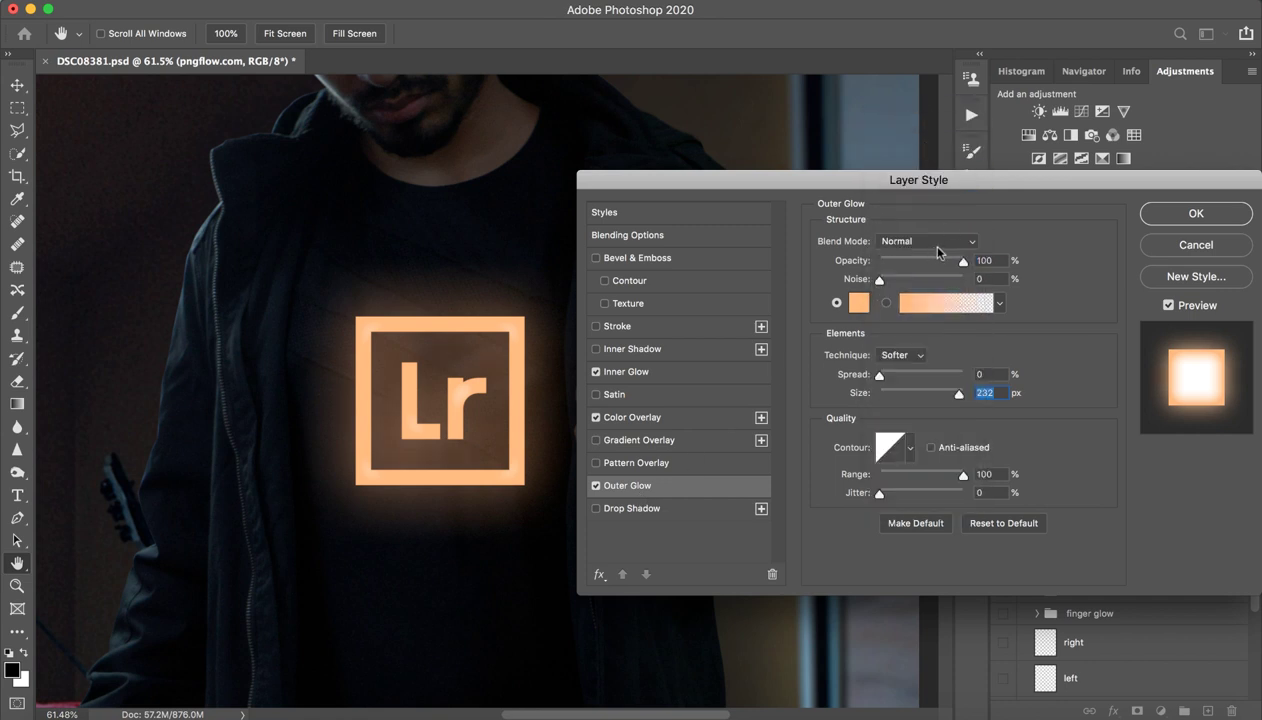
{"action": "left_click", "coordinate": [1205, 245]}
- Compare the image with and without the pngflow.com logo layer and look over the glow on the shirt
{"action": "left_click", "coordinate": [1003, 424]}
{"action": "left_click", "coordinate": [1003, 424]}
{"action": "key", "text": "z"}
{"action": "mouse_move", "coordinate": [488, 405]}
{"action": "left_mouse_down"}
{"action": "mouse_move", "coordinate": [403, 415]}
{"action": "mouse_move", "coordinate": [471, 414]}
{"action": "left_mouse_up"}
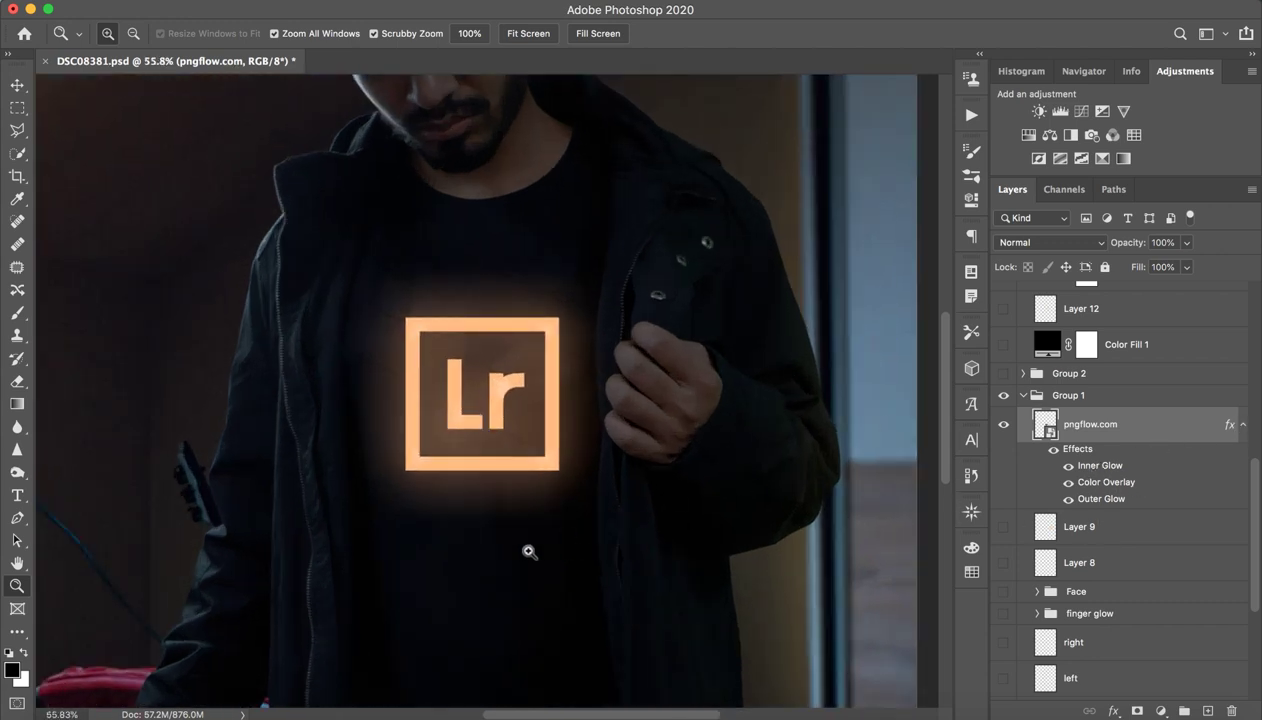
{"action": "left_click_drag", "start_coordinate": [597, 518], "coordinate": [590, 492]}
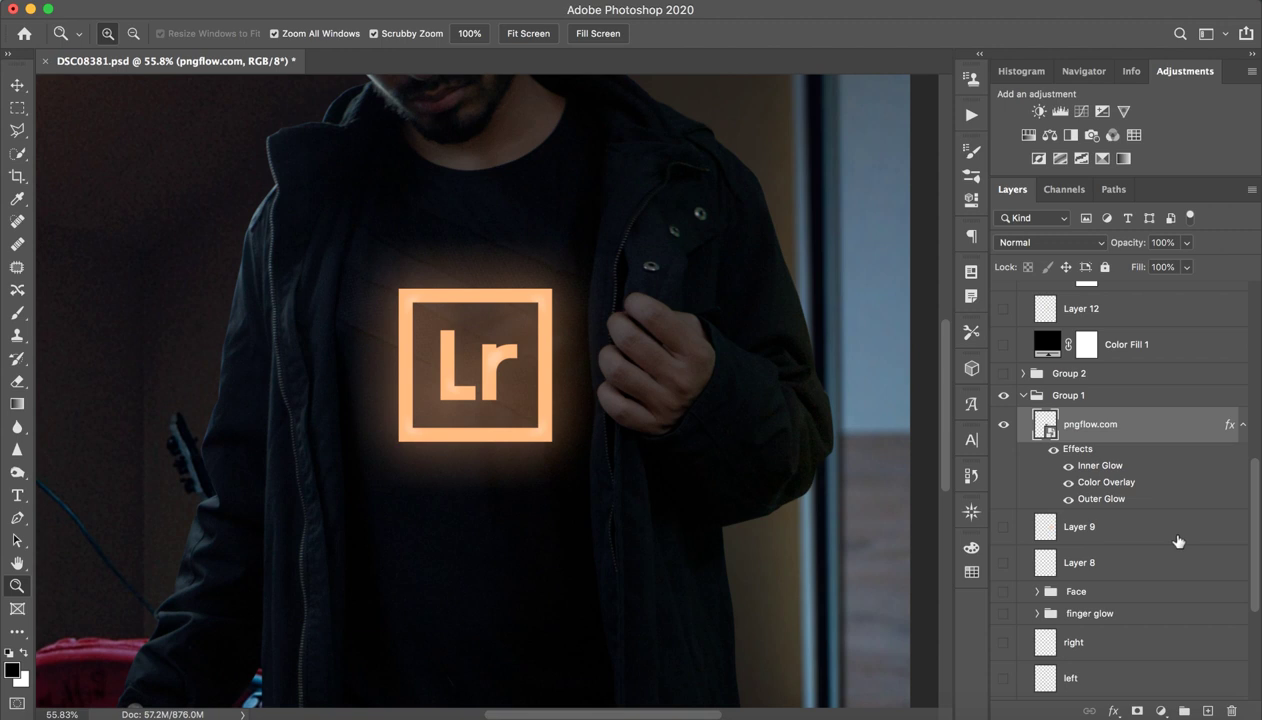
- Turn on and select Layer 9, then compare the image with and without it around the logo and hand
{"action": "scroll", "coordinate": [1076, 549], "scroll_direction": "down", "scroll_amount": 4}
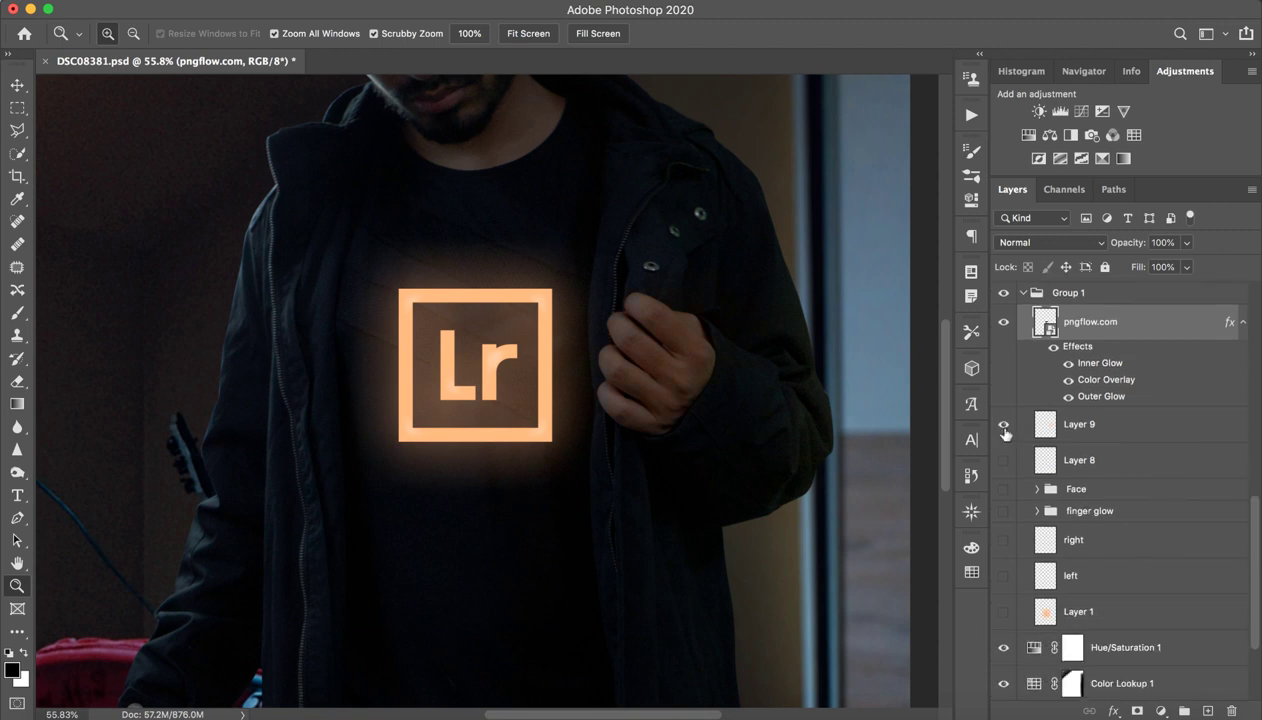
{"action": "left_click", "coordinate": [1097, 426]}
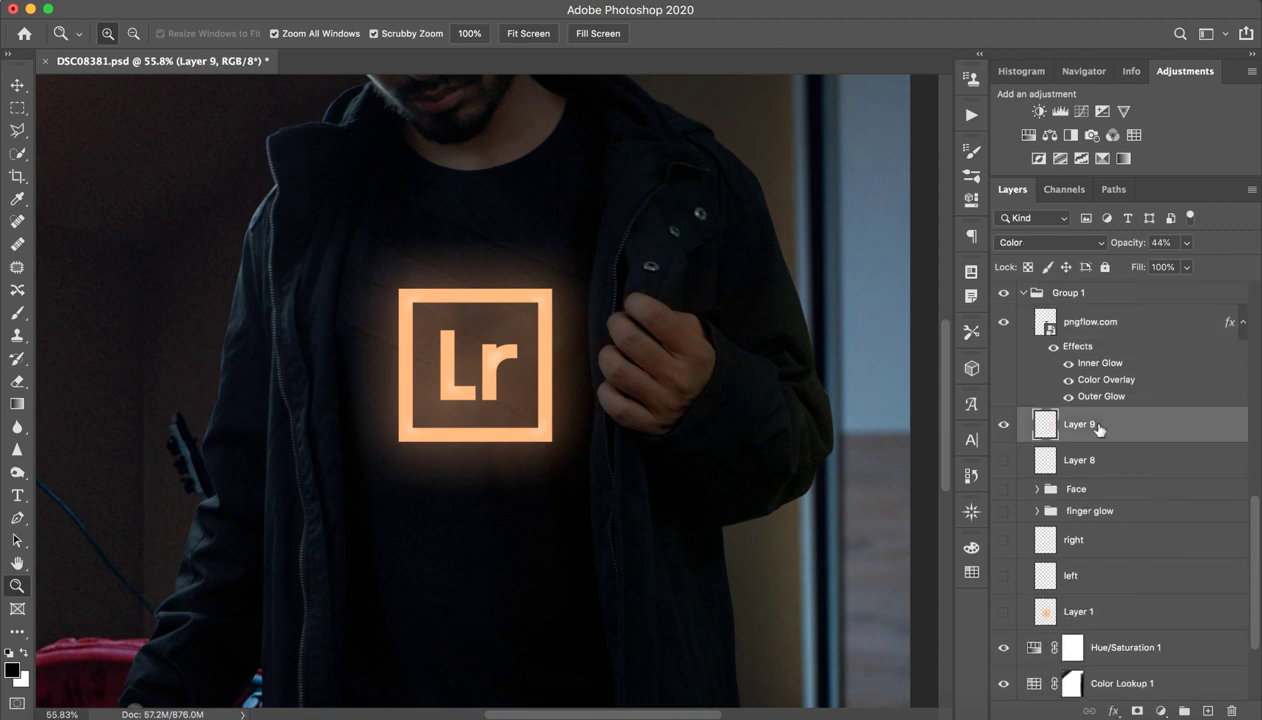
{"action": "left_click", "coordinate": [1008, 428]}
{"action": "left_click", "coordinate": [1005, 426]}
{"action": "left_click", "coordinate": [700, 362]}
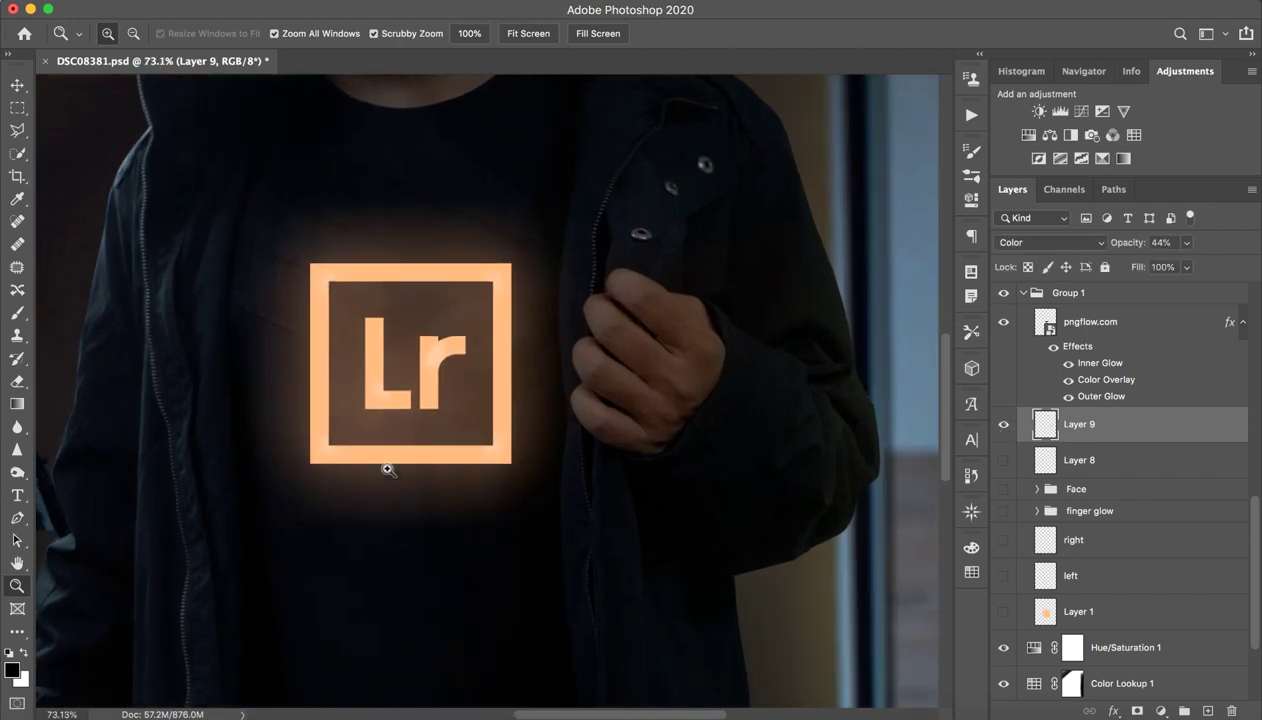
- Sample the logo's orange, try brushing it over the hand on Layer 9 in Normal blend mode, and undo the test
{"action": "key", "text": "b"}
{"action": "left_click", "coordinate": [500, 390], "text": "alt"}
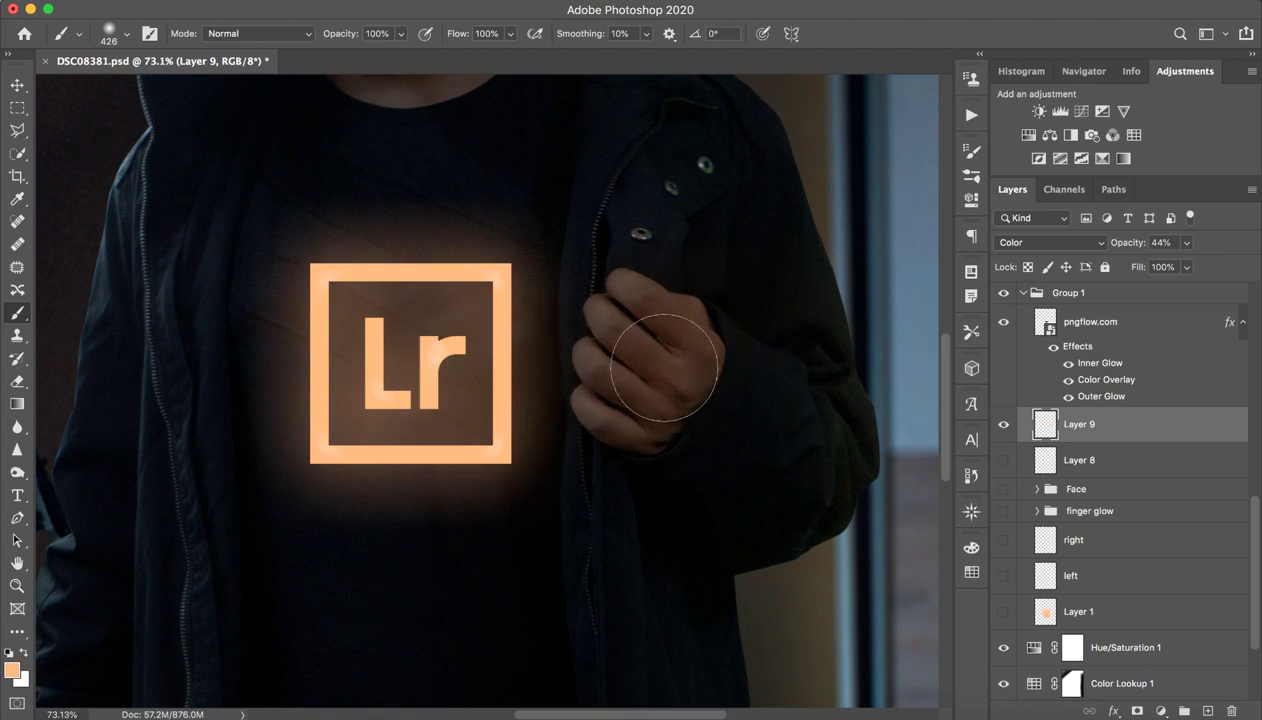
{"action": "left_click", "coordinate": [1002, 241]}
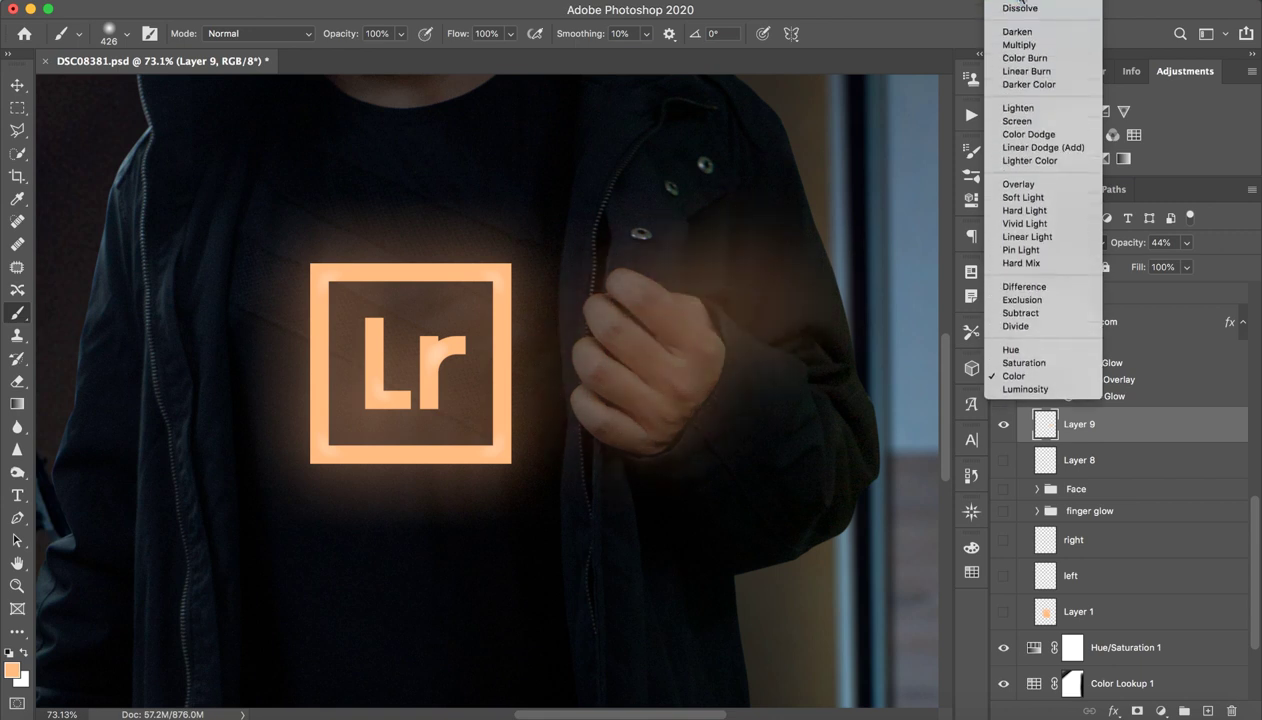
{"action": "left_click", "coordinate": [1021, 3]}
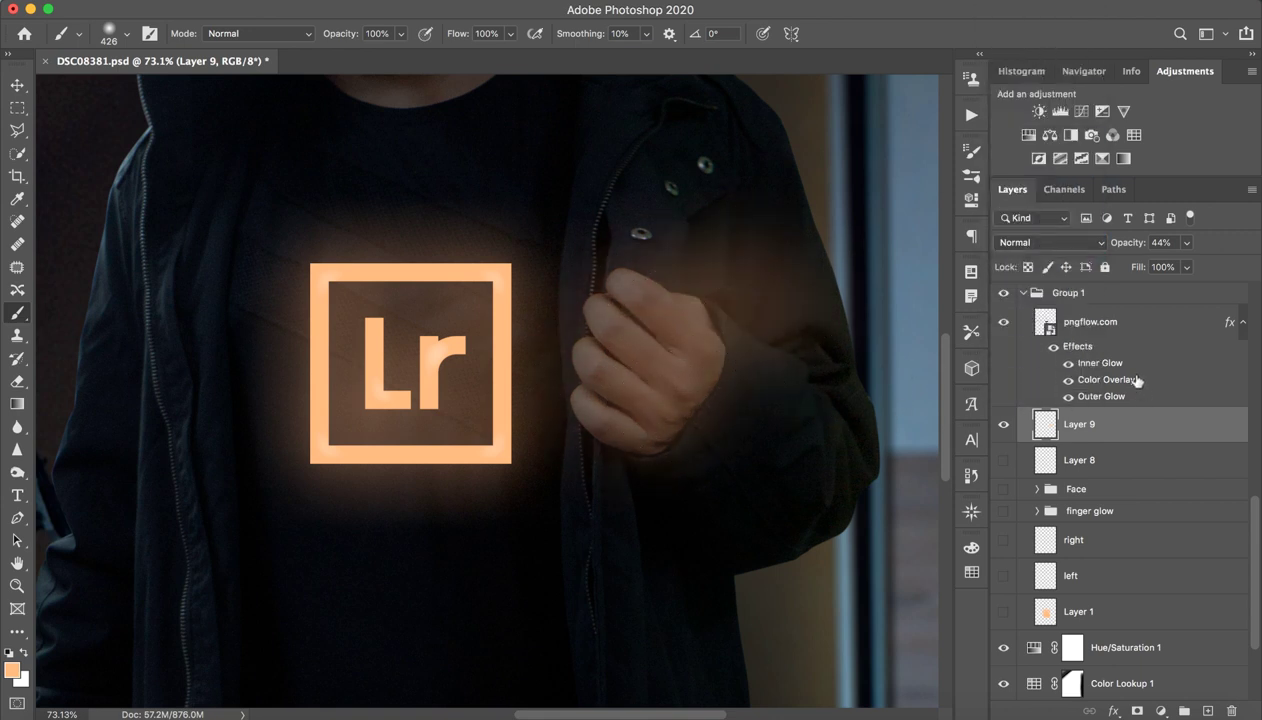
{"action": "key", "text": "super+z"}
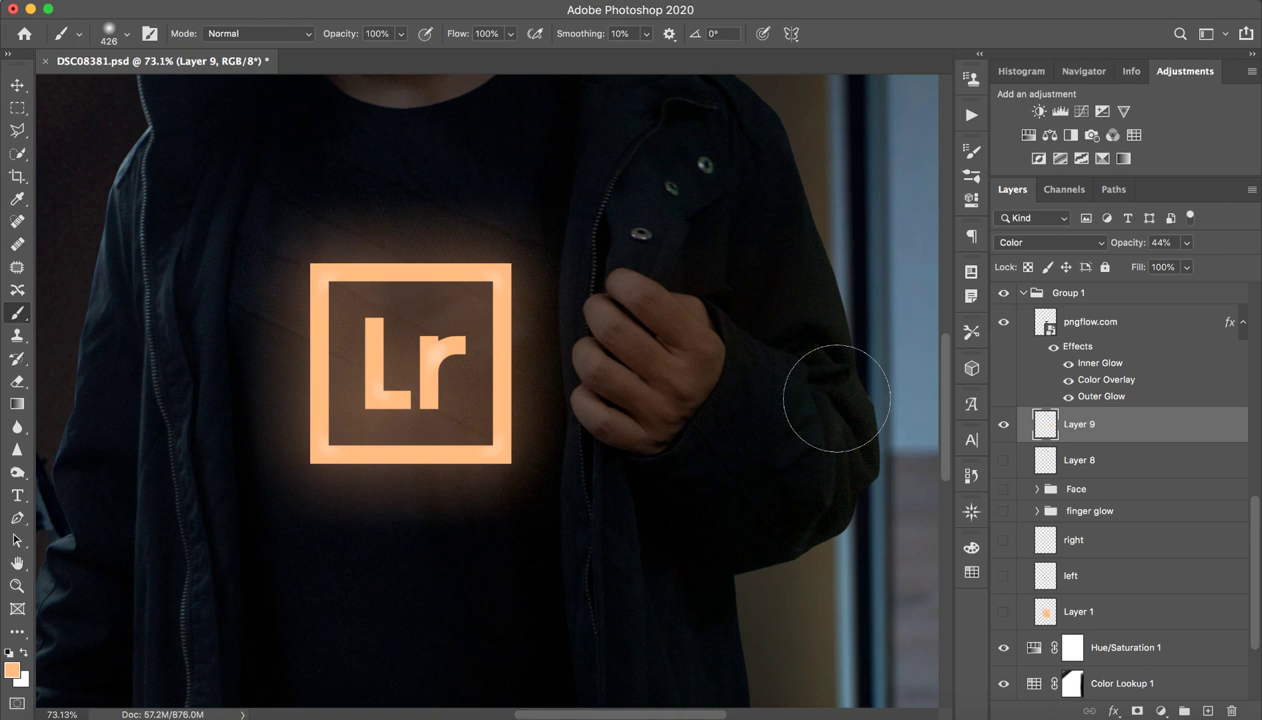
{"action": "left_click_drag", "start_coordinate": [1141, 248], "coordinate": [1185, 250]}
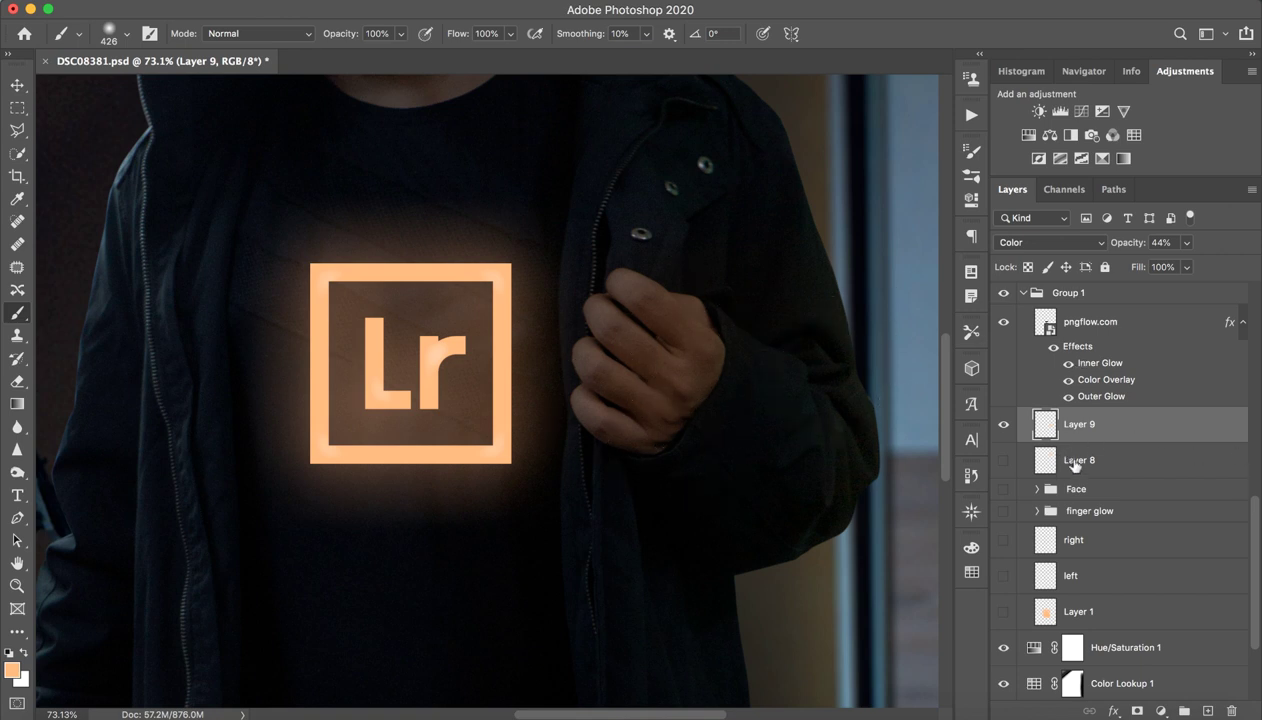
- Select Layer 8 and turn it on, comparing the jacket with and without its highlights
{"action": "left_click", "coordinate": [1068, 466]}
{"action": "left_click", "coordinate": [998, 470]}
{"action": "left_click", "coordinate": [998, 471]}
{"action": "left_click", "coordinate": [997, 473]}
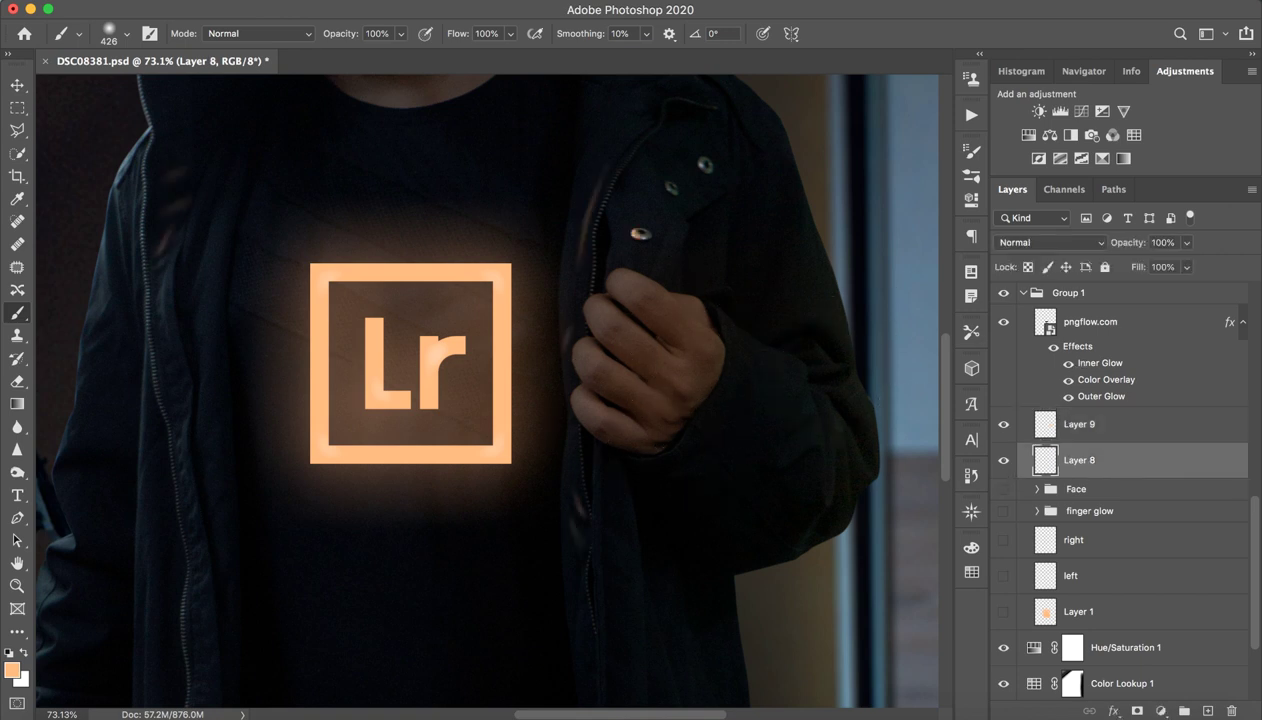
- Examine the orange highlights of Layer 8 on both sides of the jacket and on the metal eyelet
{"action": "left_click_drag", "start_coordinate": [220, 262], "coordinate": [400, 268]}
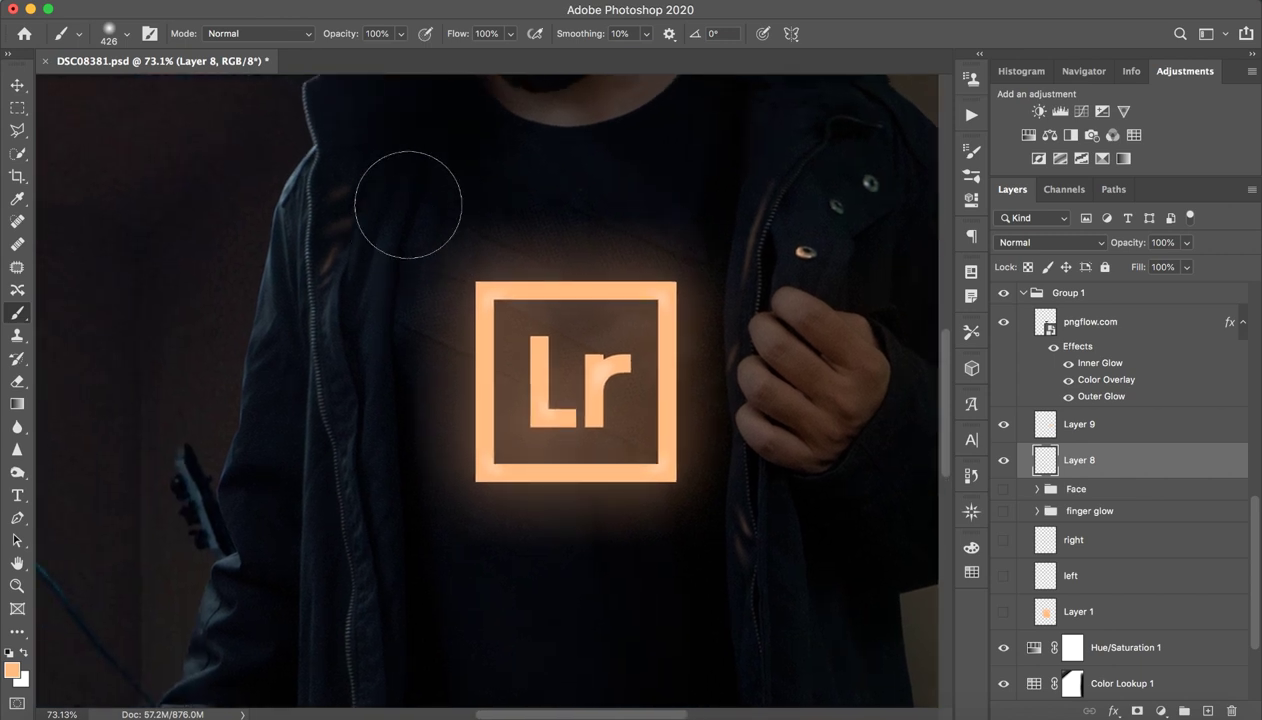
{"action": "key", "text": "super+space"}
{"action": "left_click_drag", "start_coordinate": [358, 232], "coordinate": [288, 351]}
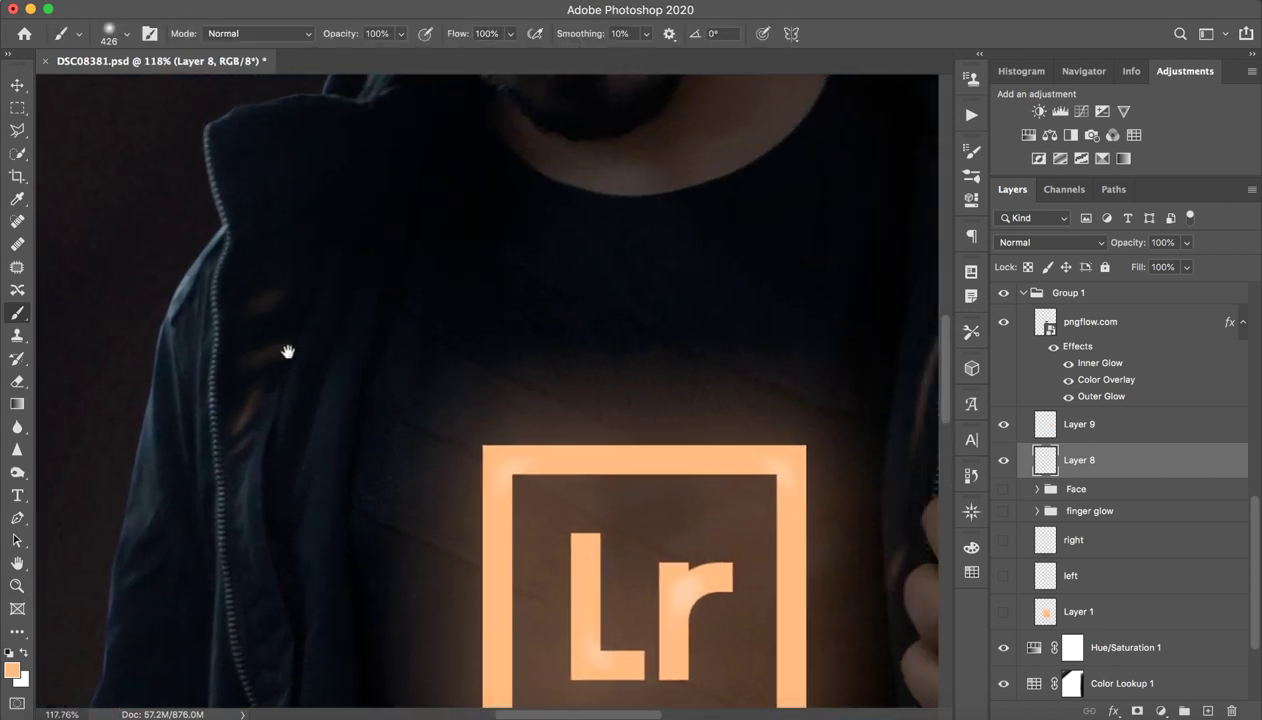
{"action": "key", "text": "z"}
{"action": "scroll", "coordinate": [470, 335], "scroll_direction": "down", "scroll_amount": 5}
{"action": "key", "text": "b"}
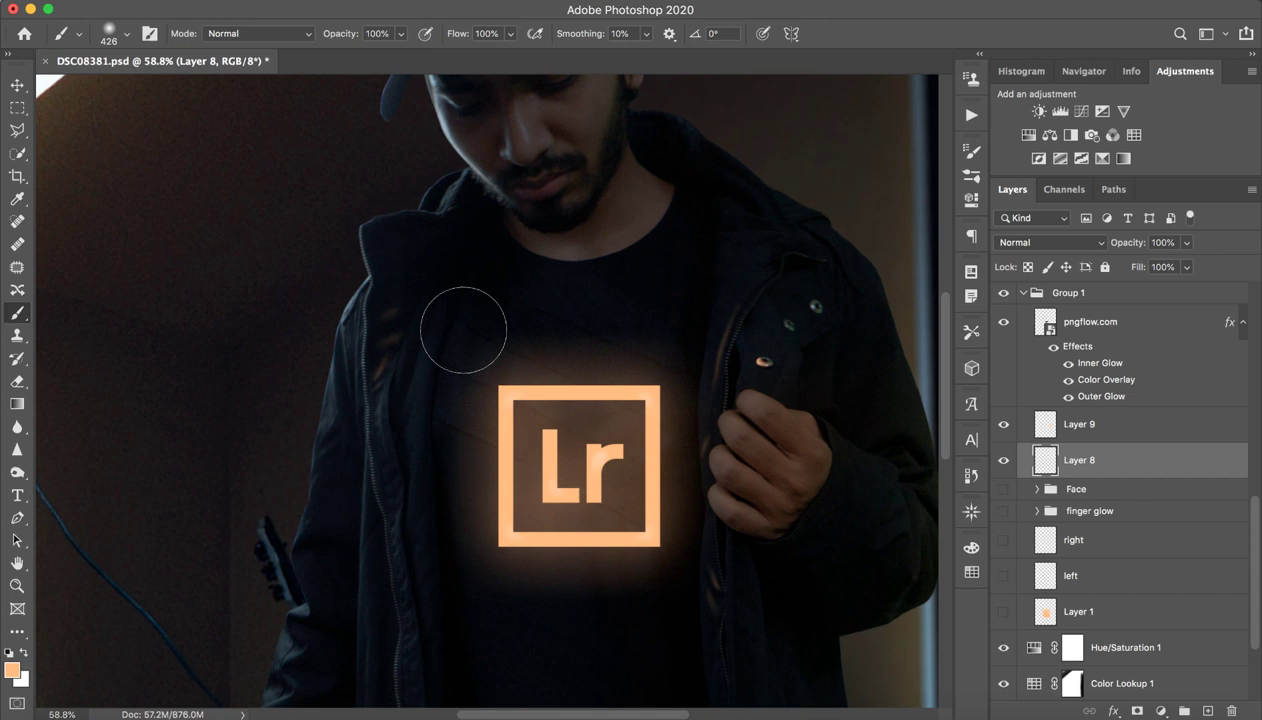
{"action": "left_click_drag", "start_coordinate": [656, 375], "coordinate": [501, 318]}
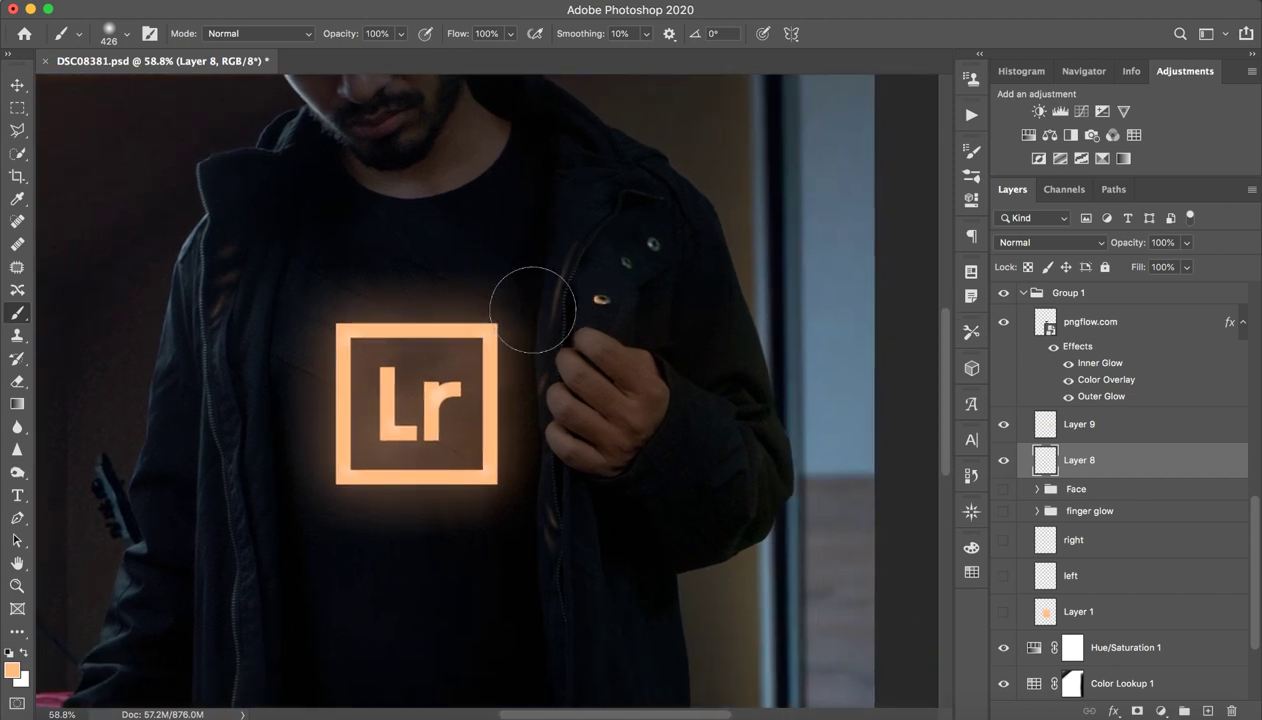
{"action": "mouse_move", "coordinate": [506, 265]}
{"action": "left_mouse_down"}
{"action": "mouse_move", "coordinate": [414, 273]}
{"action": "mouse_move", "coordinate": [410, 262]}
{"action": "left_mouse_up"}
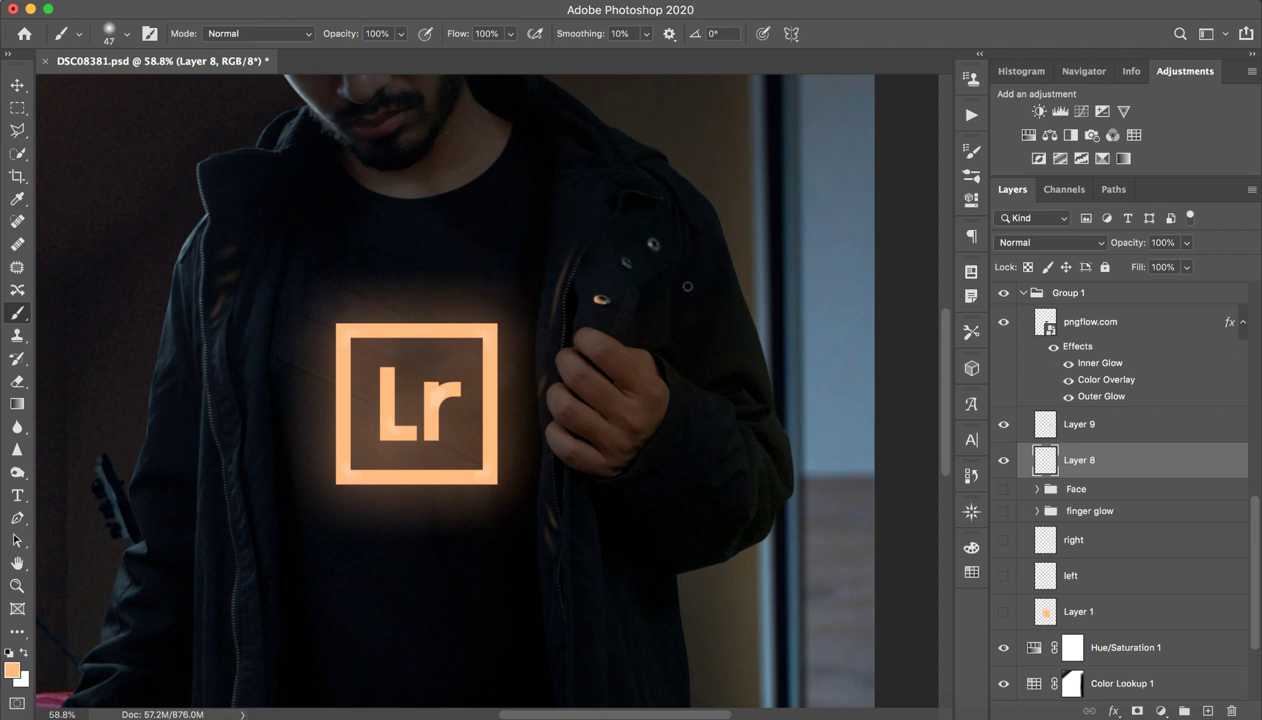
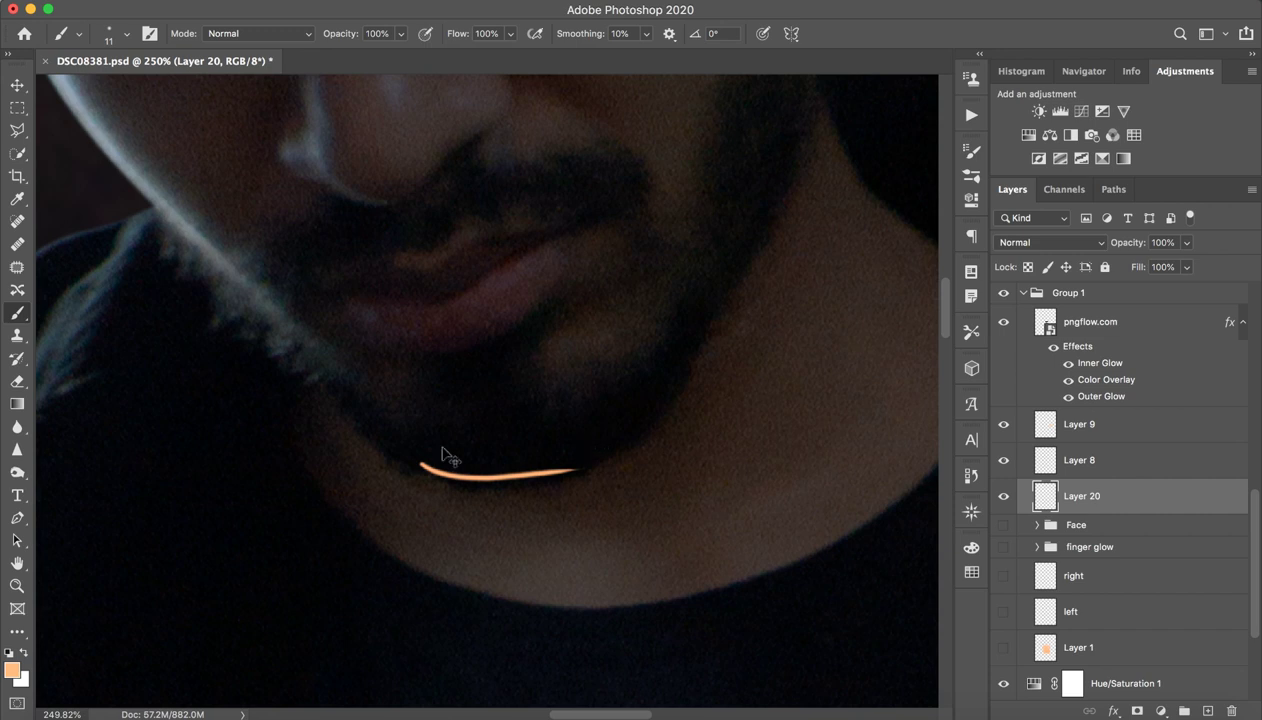
- Paint a thin orange line with an 11 px brush under the chin and up the shaded side of the jaw on Layer 20
{"action": "left_click_drag", "start_coordinate": [447, 479], "coordinate": [647, 441]}
{"action": "mouse_move", "coordinate": [520, 466]}
{"action": "left_mouse_down"}
{"action": "mouse_move", "coordinate": [653, 433]}
{"action": "mouse_move", "coordinate": [680, 334]}
{"action": "left_mouse_up"}
{"action": "key", "text": "super+z"}
{"action": "left_click_drag", "start_coordinate": [740, 258], "coordinate": [652, 434]}
{"action": "key", "text": "super+z"}
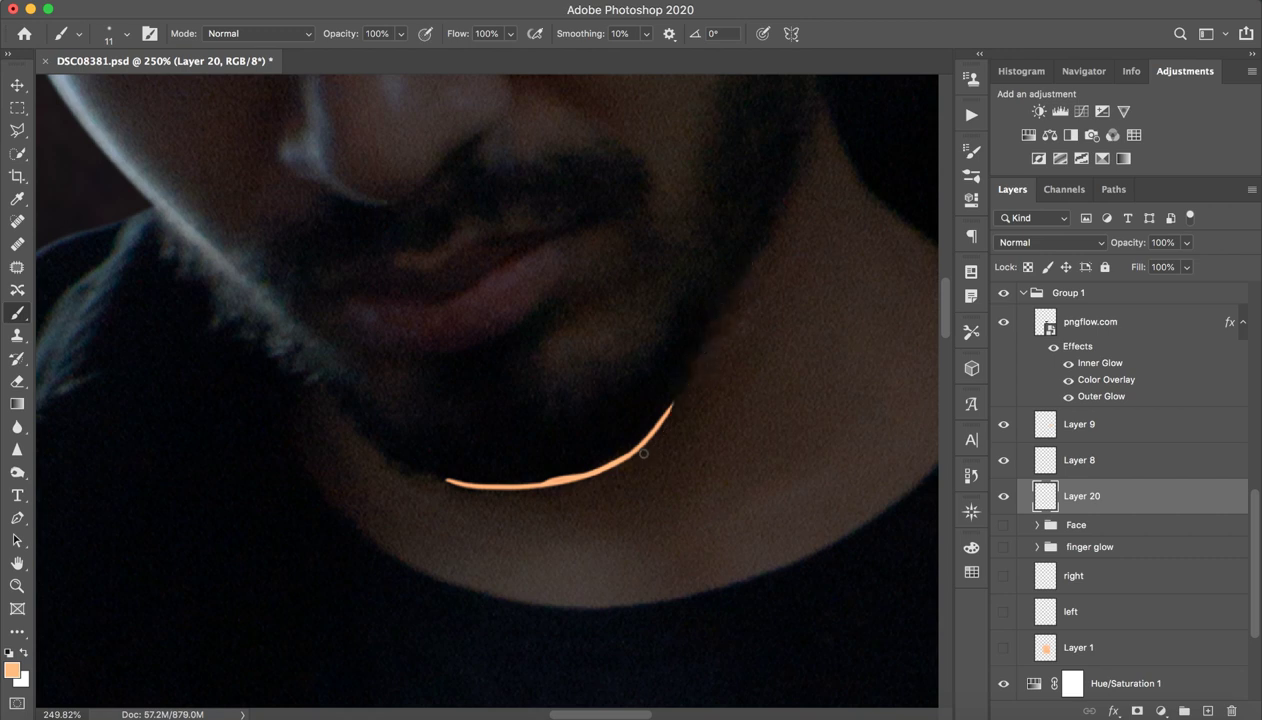
{"action": "left_click_drag", "start_coordinate": [703, 326], "coordinate": [719, 321]}
{"action": "key", "text": "super+z"}
{"action": "left_click_drag", "start_coordinate": [670, 408], "coordinate": [713, 321]}
- Extend the thin orange line from the chin along the other side of the jaw, undoing unsatisfactory strokes
{"action": "mouse_move", "coordinate": [349, 402]}
{"action": "left_mouse_down"}
{"action": "mouse_move", "coordinate": [414, 465]}
{"action": "mouse_move", "coordinate": [461, 489]}
{"action": "left_mouse_up"}
{"action": "key", "text": "super+z"}
{"action": "left_click_drag", "start_coordinate": [368, 420], "coordinate": [470, 475]}
{"action": "key", "text": "super+z"}
{"action": "mouse_move", "coordinate": [346, 402]}
{"action": "left_mouse_down"}
{"action": "mouse_move", "coordinate": [424, 462]}
{"action": "mouse_move", "coordinate": [491, 488]}
{"action": "left_mouse_up"}
{"action": "key", "text": "z"}
{"action": "left_click_drag", "start_coordinate": [619, 362], "coordinate": [499, 372]}
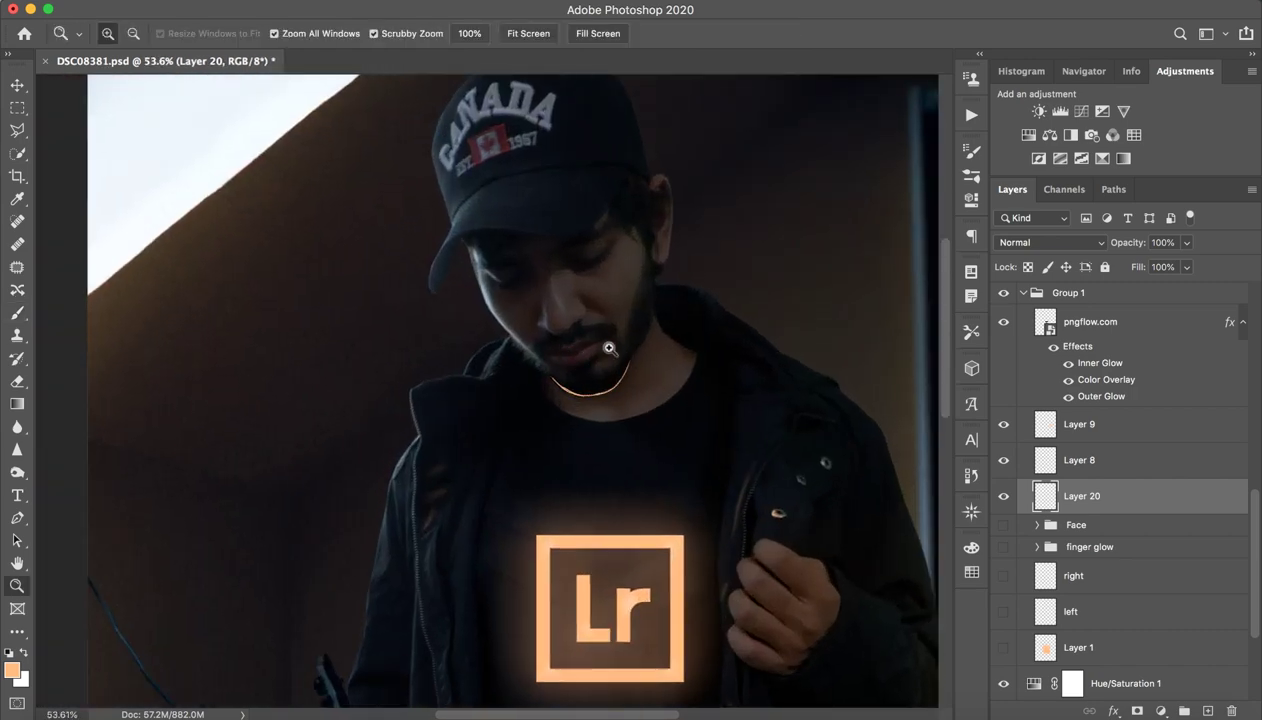
- Fade the ends of the orange jaw line on Layer 20 with a soft eraser
{"action": "left_click_drag", "start_coordinate": [588, 352], "coordinate": [680, 352]}
{"action": "key", "text": "b"}
{"action": "left_click_drag", "start_coordinate": [788, 397], "coordinate": [787, 408]}
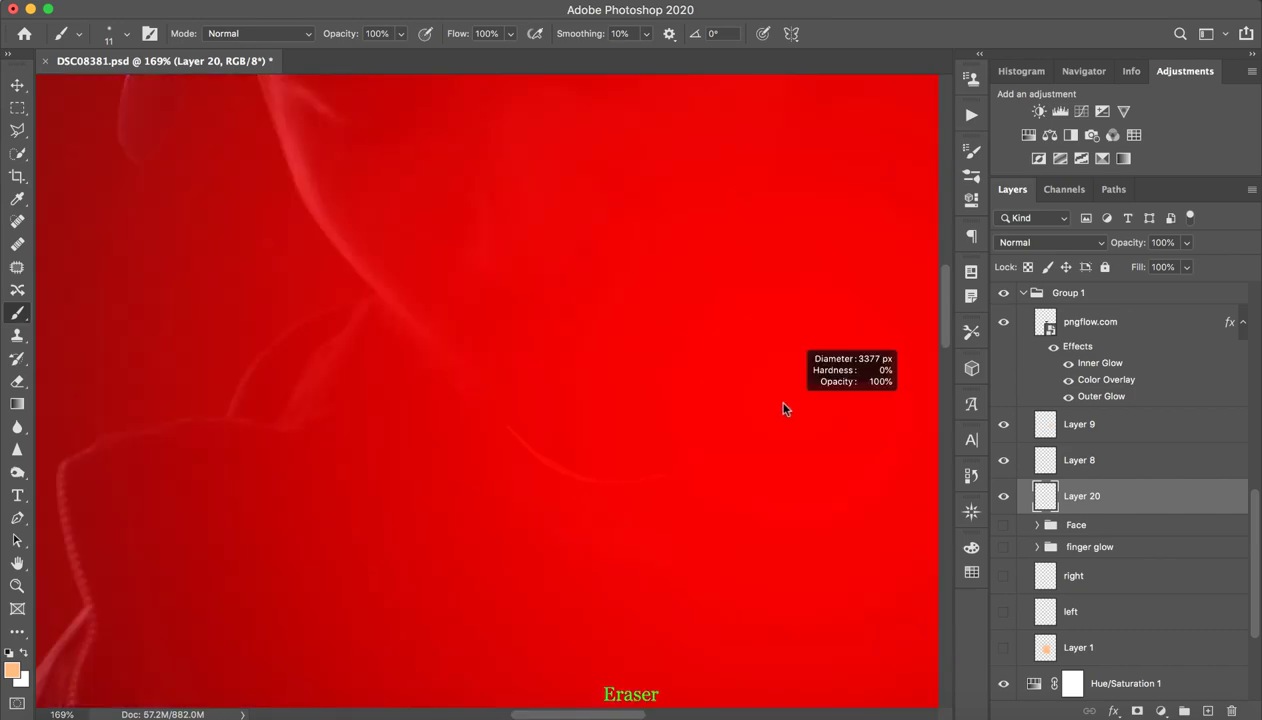
{"action": "left_click_drag", "start_coordinate": [446, 446], "coordinate": [364, 437]}
{"action": "mouse_move", "coordinate": [741, 421]}
{"action": "left_mouse_down"}
{"action": "mouse_move", "coordinate": [324, 486]}
{"action": "mouse_move", "coordinate": [735, 408]}
{"action": "mouse_move", "coordinate": [239, 498]}
{"action": "mouse_move", "coordinate": [335, 464]}
{"action": "mouse_move", "coordinate": [268, 476]}
{"action": "left_mouse_up"}
{"action": "mouse_move", "coordinate": [716, 368]}
{"action": "left_mouse_down"}
{"action": "mouse_move", "coordinate": [437, 403]}
{"action": "mouse_move", "coordinate": [698, 360]}
{"action": "mouse_move", "coordinate": [686, 362]}
{"action": "left_mouse_up"}
{"action": "mouse_move", "coordinate": [842, 424]}
{"action": "left_mouse_down"}
{"action": "mouse_move", "coordinate": [865, 417]}
{"action": "mouse_move", "coordinate": [850, 418]}
{"action": "left_mouse_up"}
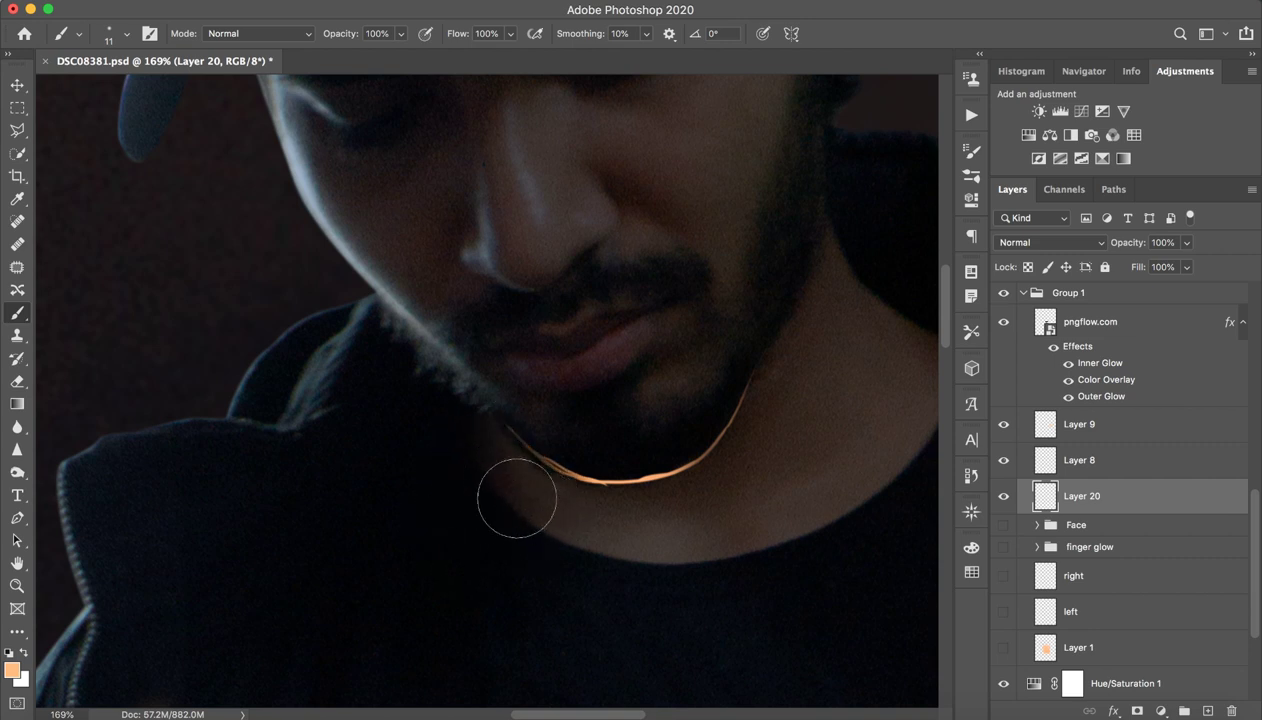
- Lower the brush opacity to 6% and brush a faint glow over the chin with a soft 116 px brush
{"action": "mouse_move", "coordinate": [590, 447]}
{"action": "left_mouse_down"}
{"action": "mouse_move", "coordinate": [640, 440]}
{"action": "mouse_move", "coordinate": [617, 437]}
{"action": "left_mouse_up"}
{"action": "left_click_drag", "start_coordinate": [348, 36], "coordinate": [265, 38]}
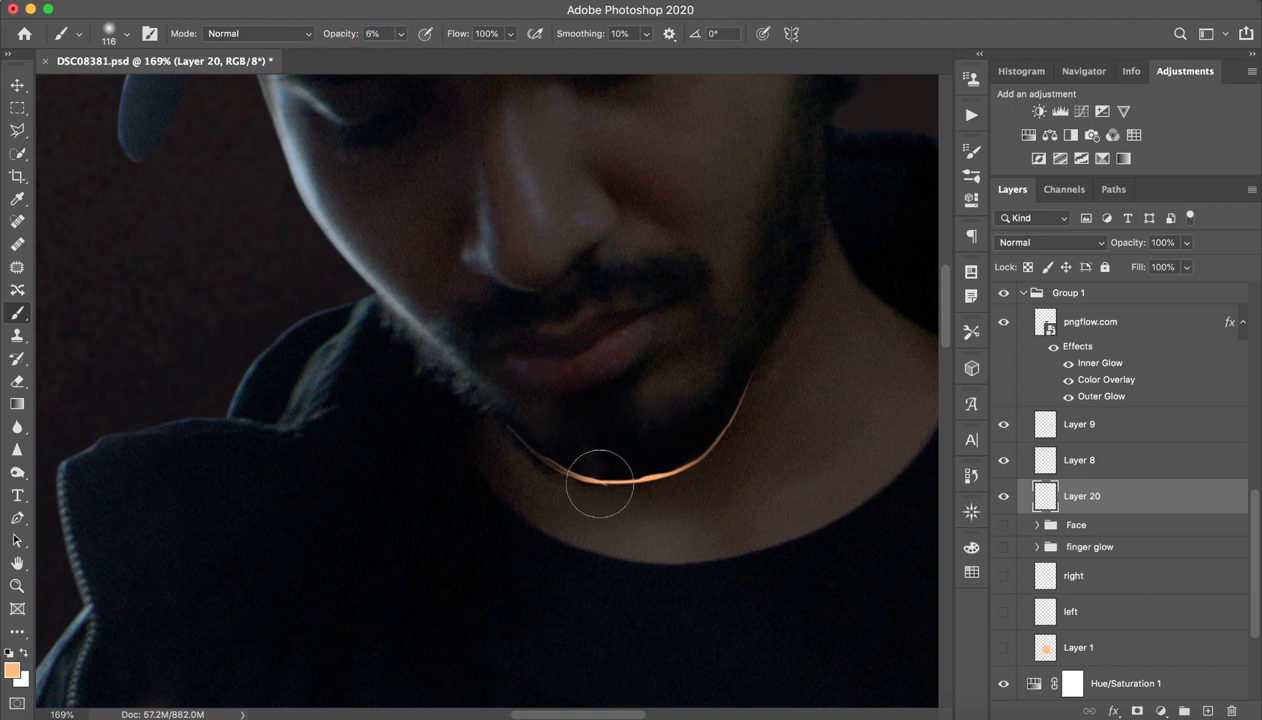
{"action": "mouse_move", "coordinate": [634, 450]}
{"action": "left_mouse_down"}
{"action": "mouse_move", "coordinate": [674, 449]}
{"action": "mouse_move", "coordinate": [727, 404]}
{"action": "mouse_move", "coordinate": [722, 419]}
{"action": "mouse_move", "coordinate": [764, 341]}
{"action": "mouse_move", "coordinate": [671, 477]}
{"action": "mouse_move", "coordinate": [701, 447]}
{"action": "mouse_move", "coordinate": [596, 458]}
{"action": "mouse_move", "coordinate": [707, 441]}
{"action": "mouse_move", "coordinate": [625, 465]}
{"action": "mouse_move", "coordinate": [530, 439]}
{"action": "mouse_move", "coordinate": [625, 469]}
{"action": "mouse_move", "coordinate": [575, 476]}
{"action": "mouse_move", "coordinate": [666, 326]}
{"action": "mouse_move", "coordinate": [588, 475]}
{"action": "mouse_move", "coordinate": [759, 333]}
{"action": "mouse_move", "coordinate": [705, 422]}
{"action": "mouse_move", "coordinate": [779, 209]}
{"action": "mouse_move", "coordinate": [643, 356]}
{"action": "mouse_move", "coordinate": [630, 416]}
{"action": "mouse_move", "coordinate": [556, 438]}
{"action": "mouse_move", "coordinate": [614, 432]}
{"action": "left_mouse_up"}
{"action": "key", "text": "z"}
{"action": "key", "text": "b"}
- Set Layer 20's Blend If black point for the underlying layer to a split of 0 / 57 and apply it
{"action": "double_click", "coordinate": [1188, 511]}
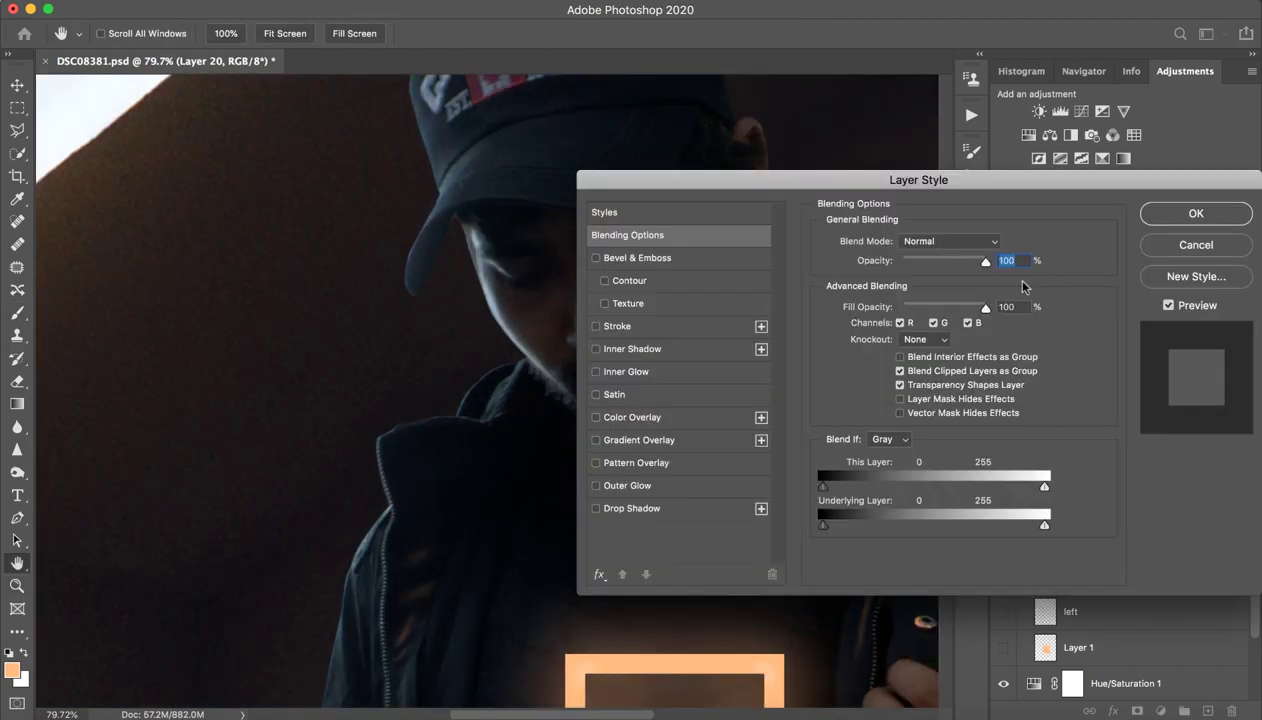
{"action": "left_click_drag", "start_coordinate": [824, 526], "coordinate": [922, 524]}
{"action": "left_click_drag", "start_coordinate": [820, 176], "coordinate": [949, 146]}
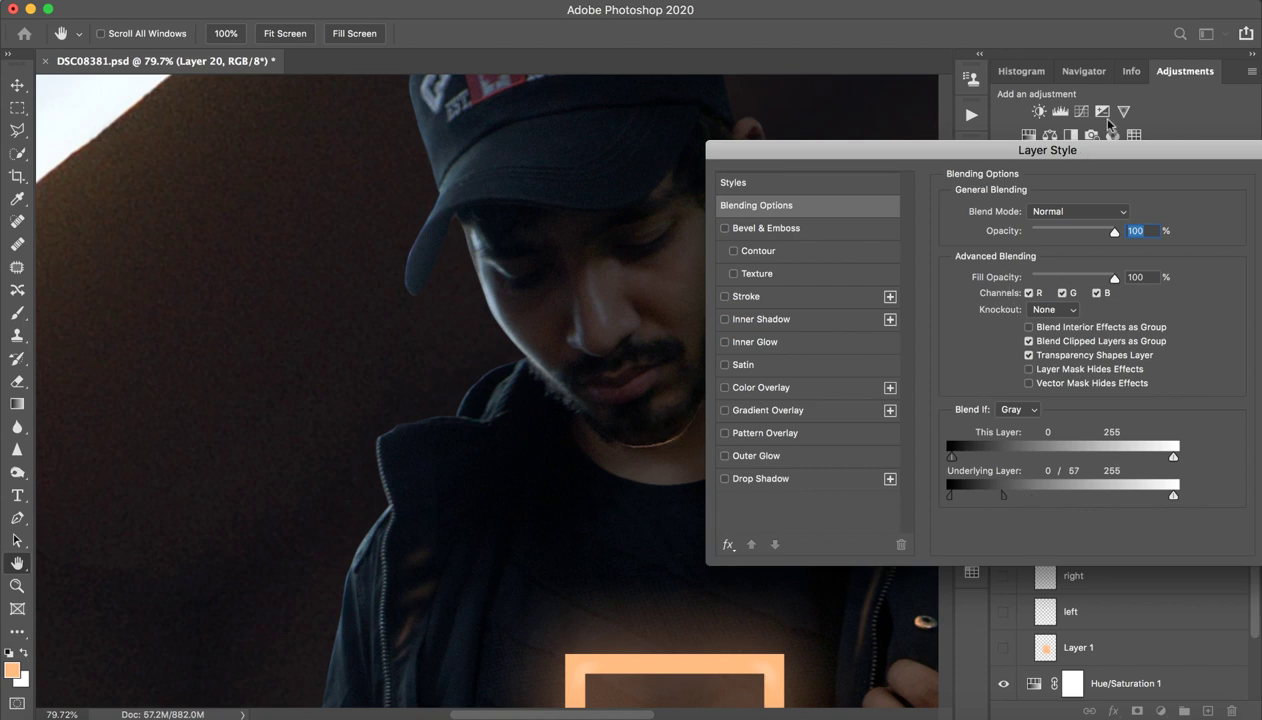
{"action": "left_click_drag", "start_coordinate": [1092, 145], "coordinate": [612, 520]}
{"action": "key", "text": "Return"}
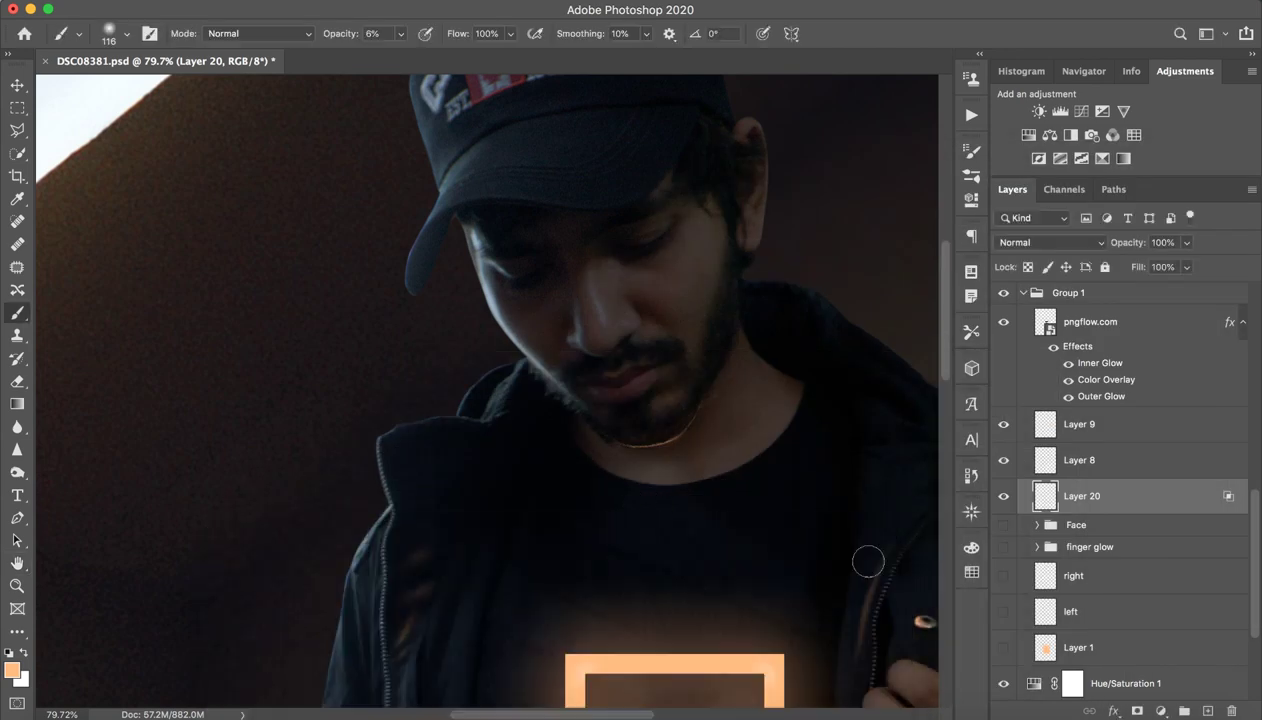
- Compare the face with and without Layer 20, delete that layer, and select Layer 8
{"action": "scroll", "coordinate": [727, 442], "scroll_direction": "up", "scroll_amount": 3}
{"action": "left_click", "coordinate": [1002, 497]}
{"action": "left_click", "coordinate": [1002, 497]}
{"action": "left_click", "coordinate": [1002, 497]}
{"action": "left_click", "coordinate": [1002, 497]}
{"action": "key", "text": "z"}
{"action": "mouse_move", "coordinate": [729, 508]}
{"action": "left_mouse_down"}
{"action": "mouse_move", "coordinate": [618, 507]}
{"action": "mouse_move", "coordinate": [655, 504]}
{"action": "left_mouse_up"}
{"action": "key", "text": "b"}
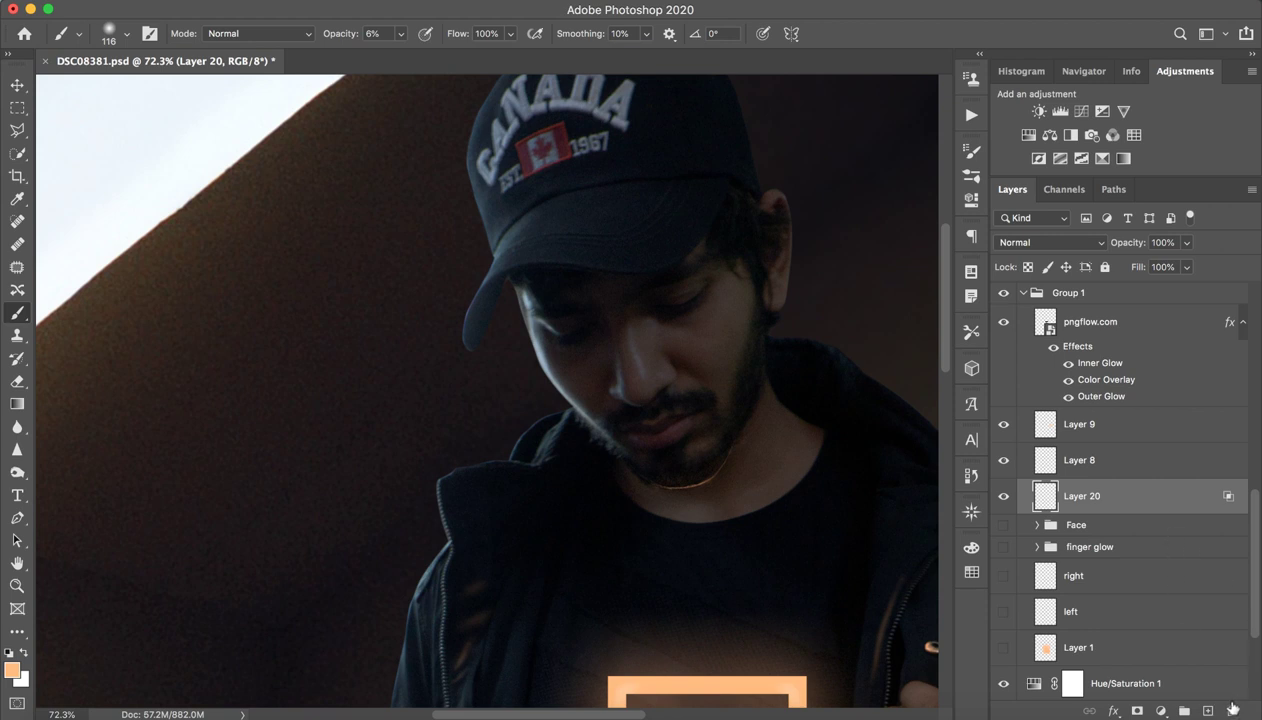
{"action": "left_click", "coordinate": [1232, 709]}
{"action": "left_click", "coordinate": [1090, 472]}
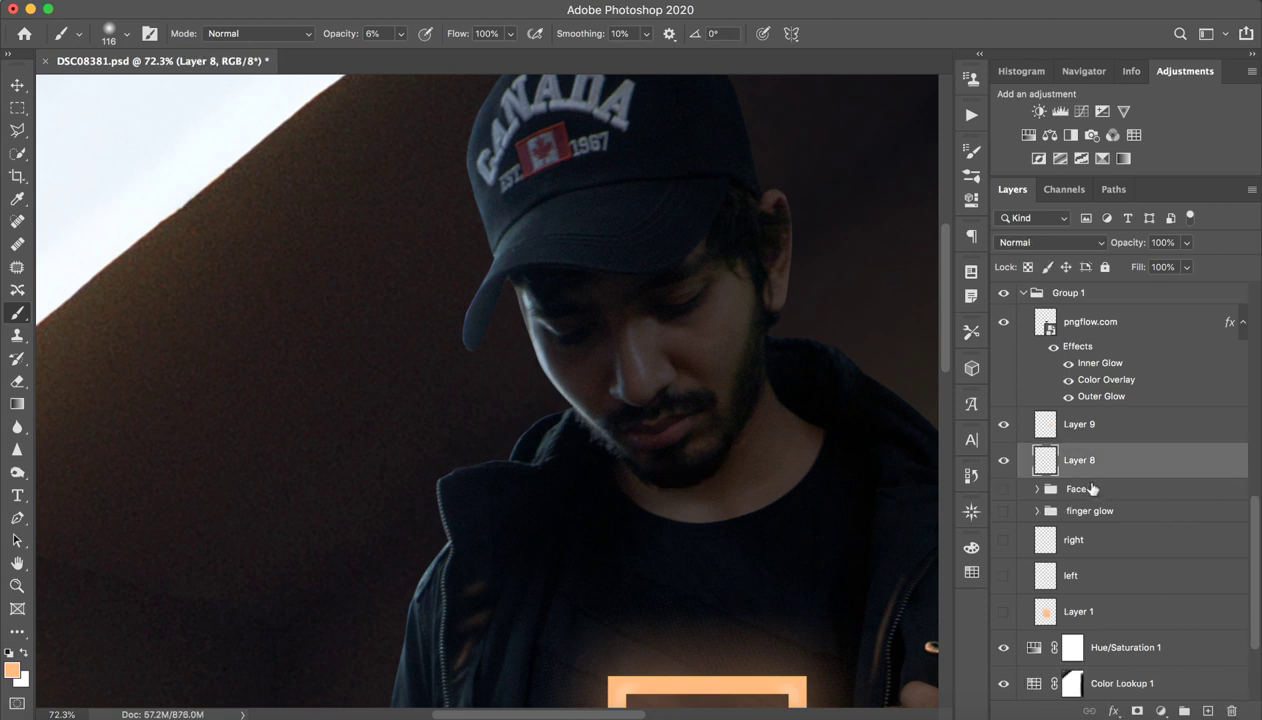
- Turn on the Face group and examine its orange rim light along the jaw, nose, collar and cap brim
{"action": "left_click", "coordinate": [1073, 496]}
{"action": "left_click", "coordinate": [1004, 490]}
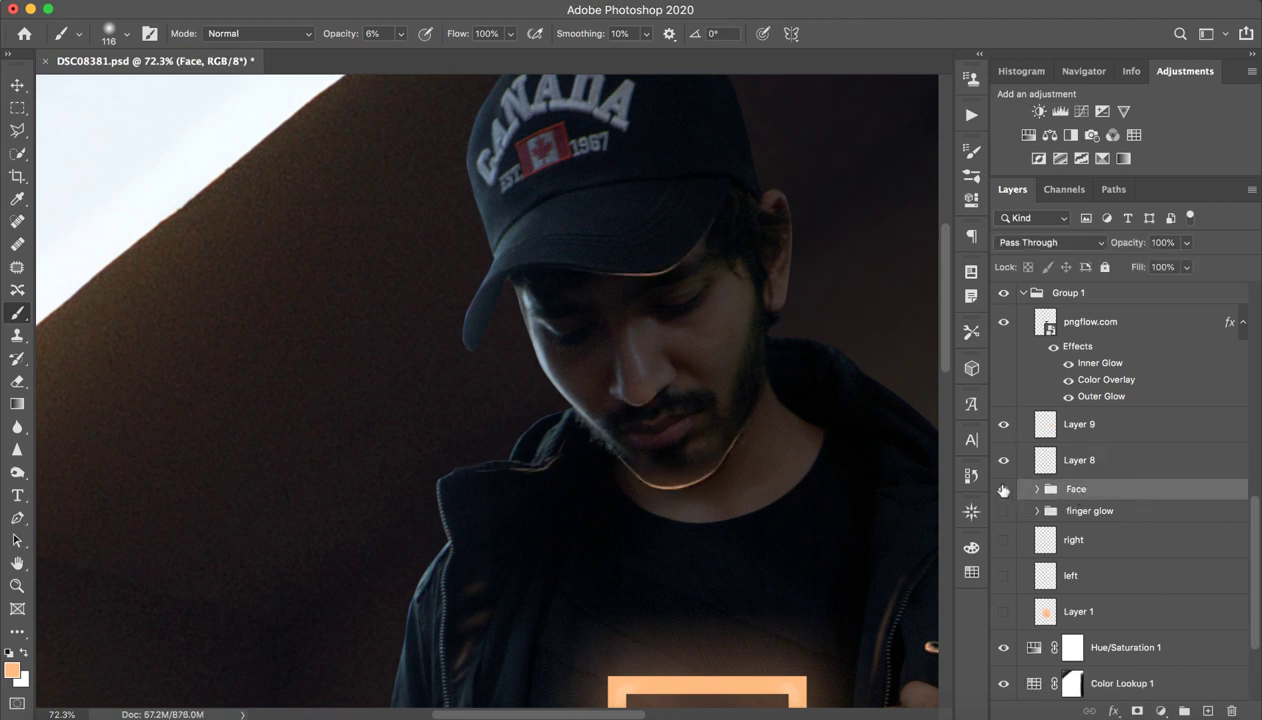
{"action": "key", "text": "z"}
{"action": "left_click_drag", "start_coordinate": [757, 479], "coordinate": [800, 479]}
{"action": "key", "text": "b"}
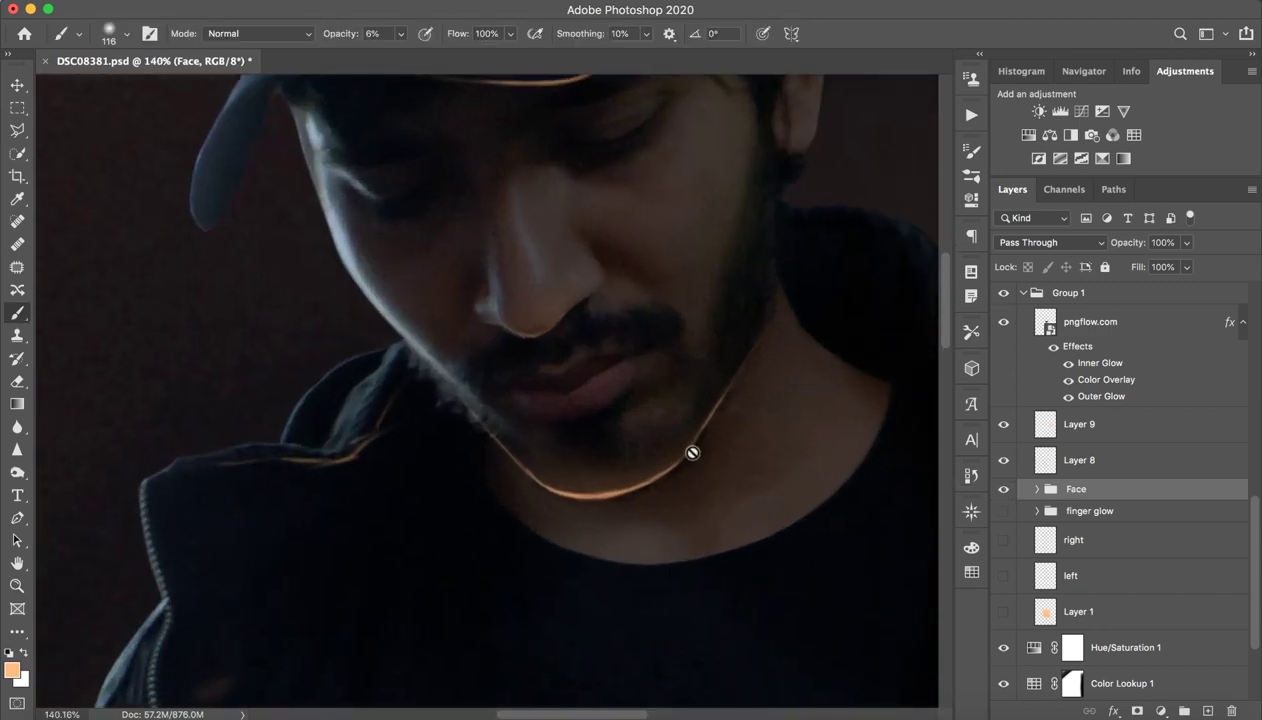
{"action": "left_click_drag", "start_coordinate": [592, 171], "coordinate": [530, 380]}
{"action": "key", "text": "z"}
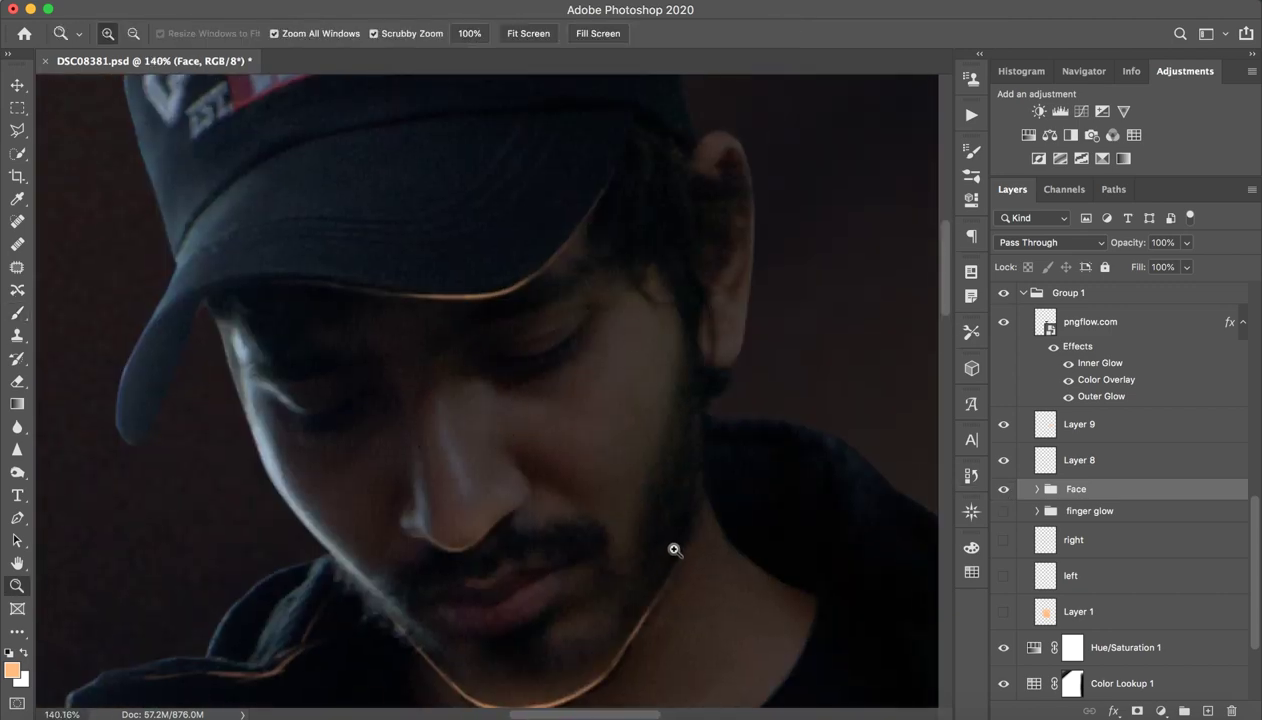
{"action": "left_click_drag", "start_coordinate": [673, 552], "coordinate": [625, 553]}
{"action": "key", "text": "b"}
{"action": "left_click_drag", "start_coordinate": [629, 598], "coordinate": [597, 383]}
{"action": "key", "text": "z"}
{"action": "left_click_drag", "start_coordinate": [681, 449], "coordinate": [651, 431]}
{"action": "key", "text": "b"}
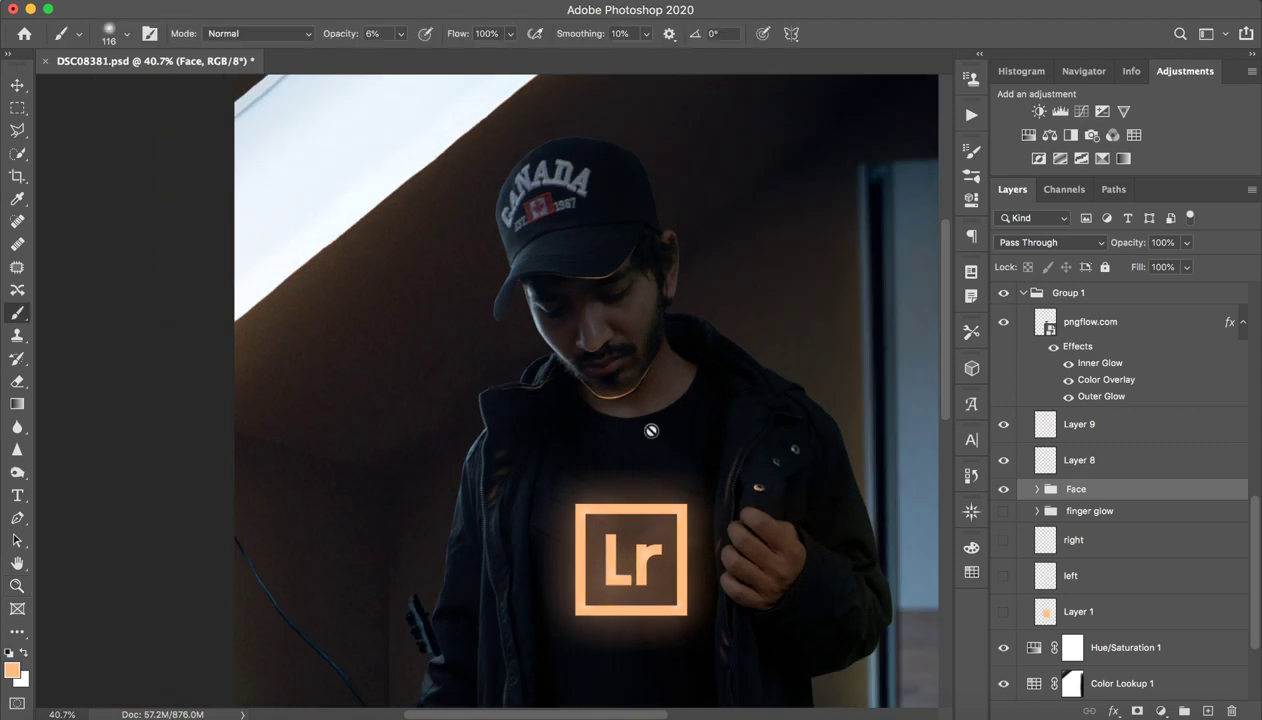
- Turn on the finger glow group and examine its light on the fingers up close and in the whole image
{"action": "left_click", "coordinate": [1090, 514]}
{"action": "left_click", "coordinate": [1004, 512]}
{"action": "key", "text": "z"}
{"action": "mouse_move", "coordinate": [746, 567]}
{"action": "left_mouse_down"}
{"action": "mouse_move", "coordinate": [817, 546]}
{"action": "mouse_move", "coordinate": [763, 476]}
{"action": "left_mouse_up"}
{"action": "key", "text": "b"}
{"action": "key", "text": "z"}
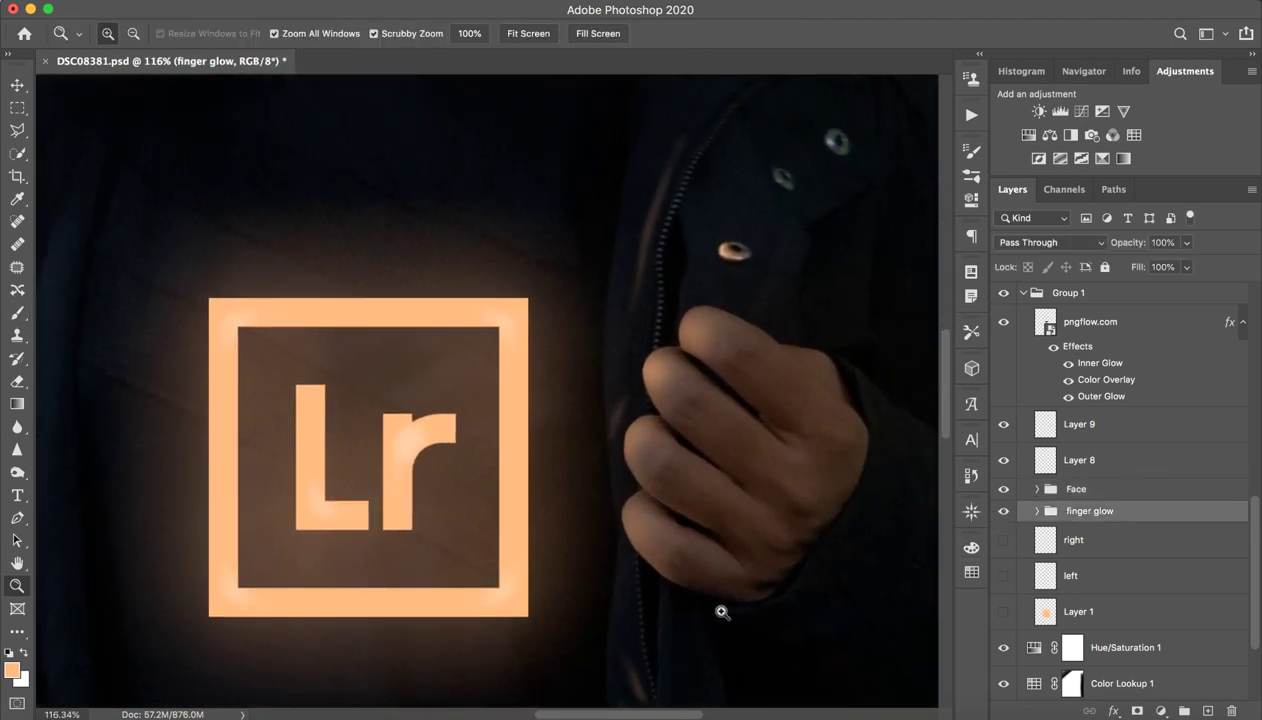
{"action": "scroll", "coordinate": [693, 603], "scroll_direction": "down", "scroll_amount": 3}
{"action": "key", "text": "b"}
{"action": "left_click_drag", "start_coordinate": [735, 560], "coordinate": [672, 482]}
{"action": "key", "text": "z"}
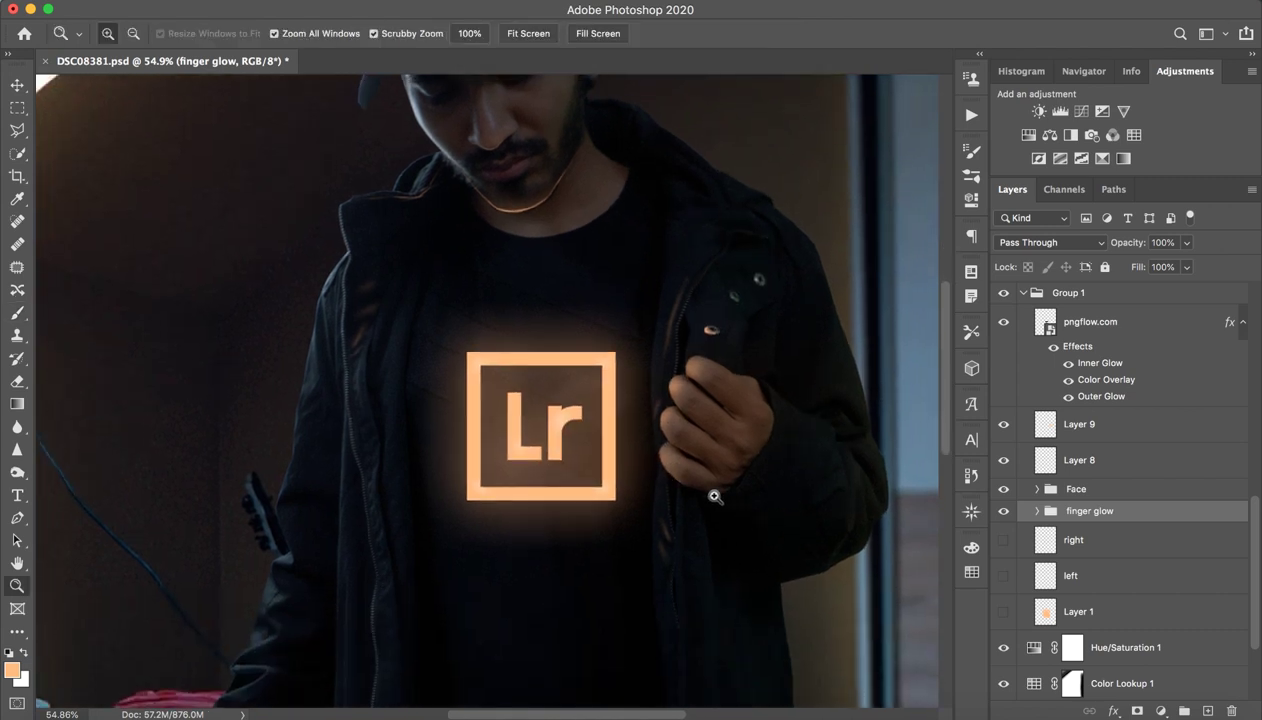
{"action": "scroll", "coordinate": [725, 497], "scroll_direction": "down", "scroll_amount": 2}
{"action": "key", "text": "b"}
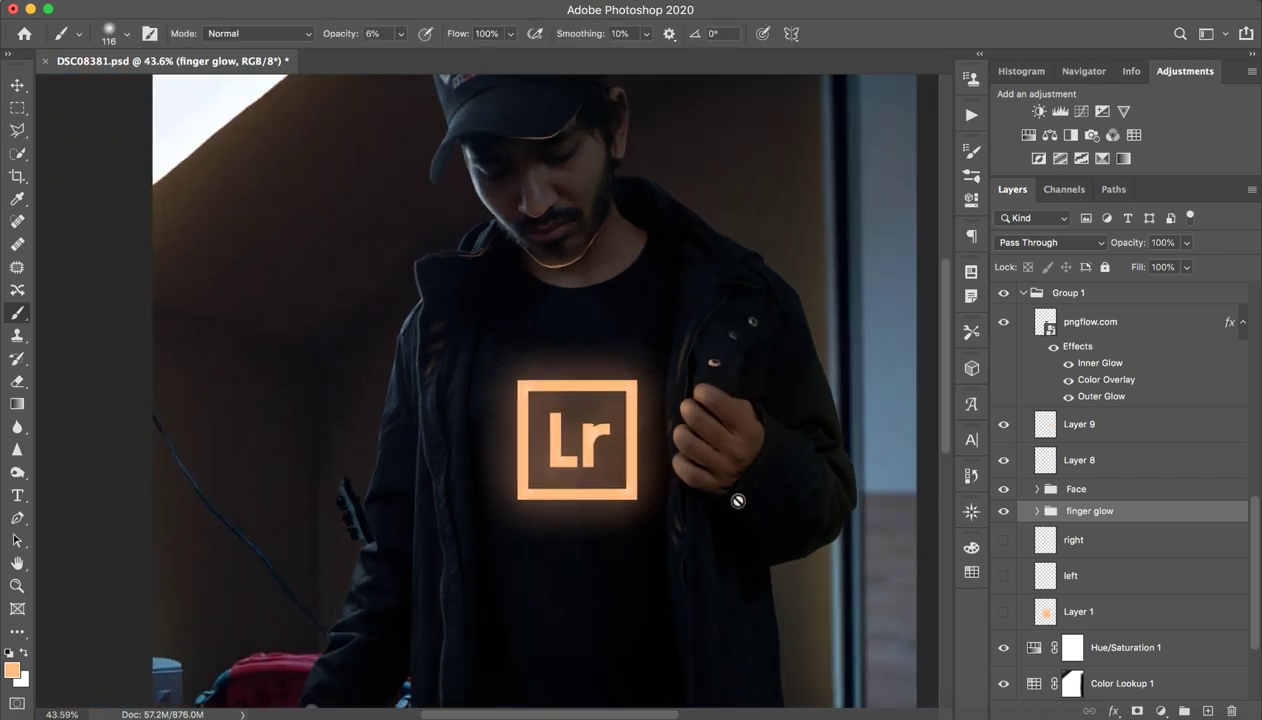
- Select and turn on the layer named right, and look over its glow on the jacket
{"action": "left_click", "coordinate": [1116, 548]}
{"action": "left_click", "coordinate": [1005, 545]}
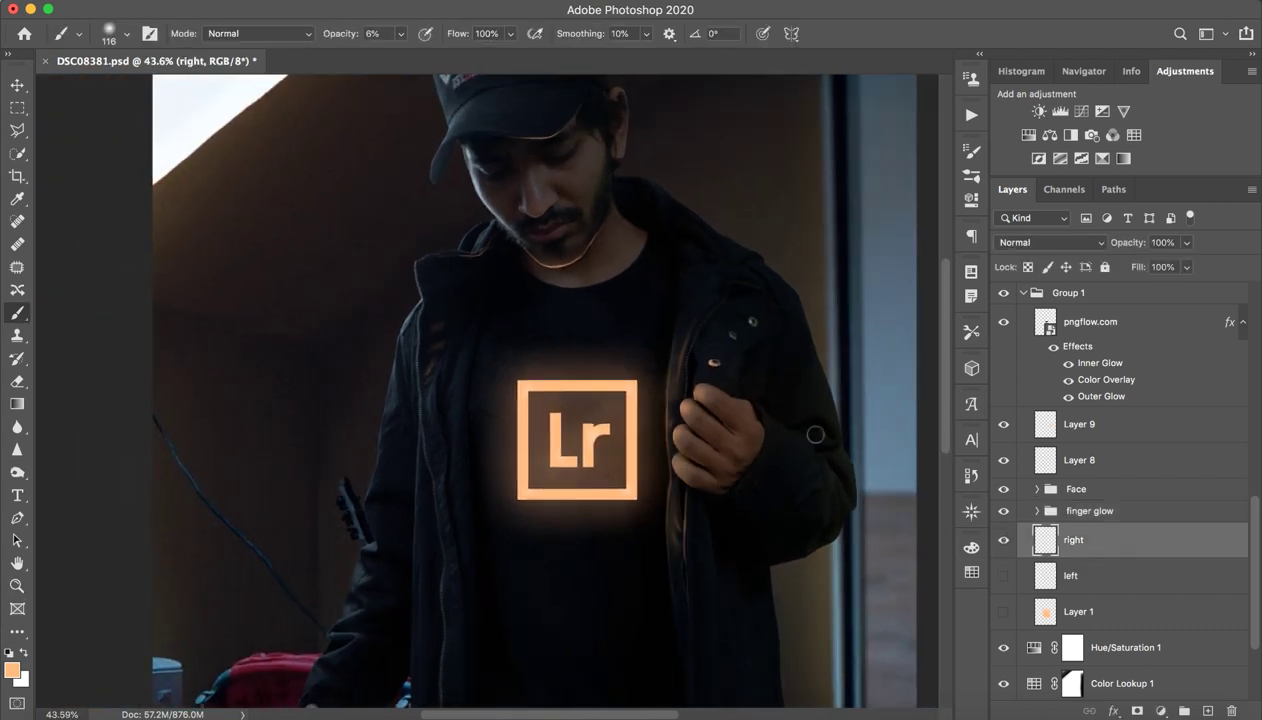
{"action": "key", "text": "z"}
{"action": "scroll", "coordinate": [724, 352], "scroll_direction": "up", "scroll_amount": 2}
{"action": "key", "text": "b"}
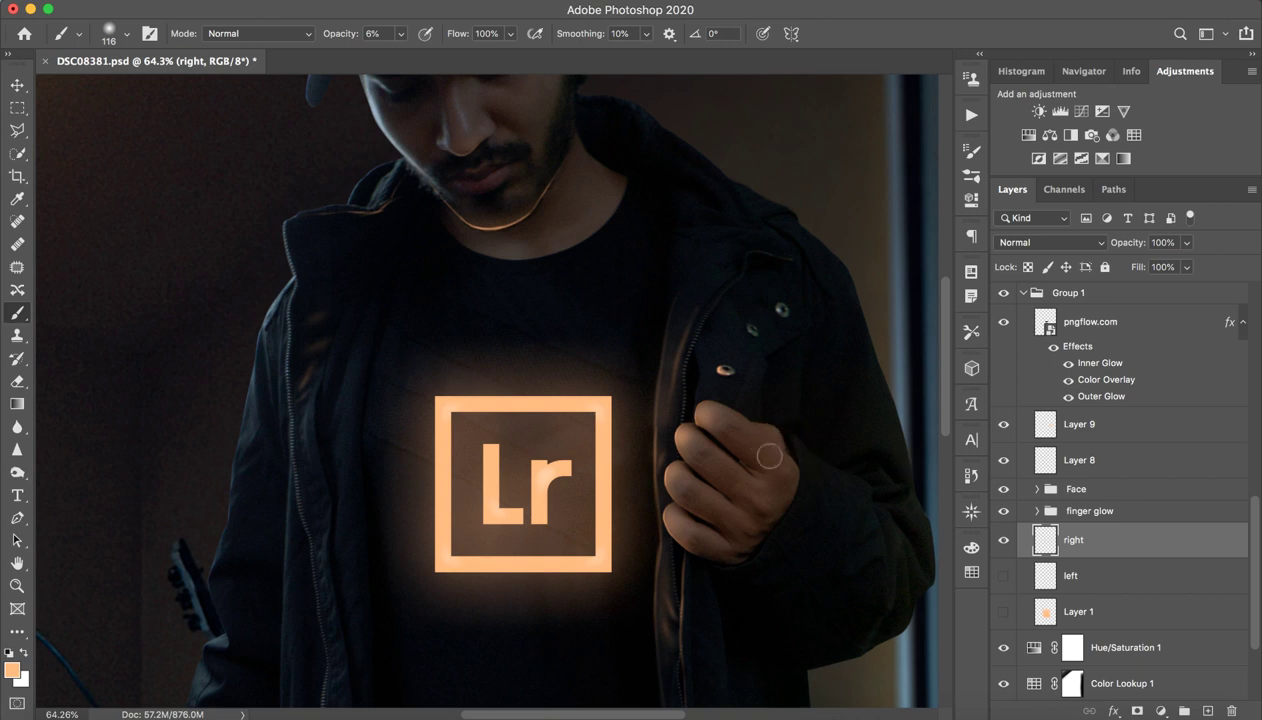
- Select and turn on the layer named left, and look over its glow on the jacket in the wider image
{"action": "left_click", "coordinate": [1095, 578]}
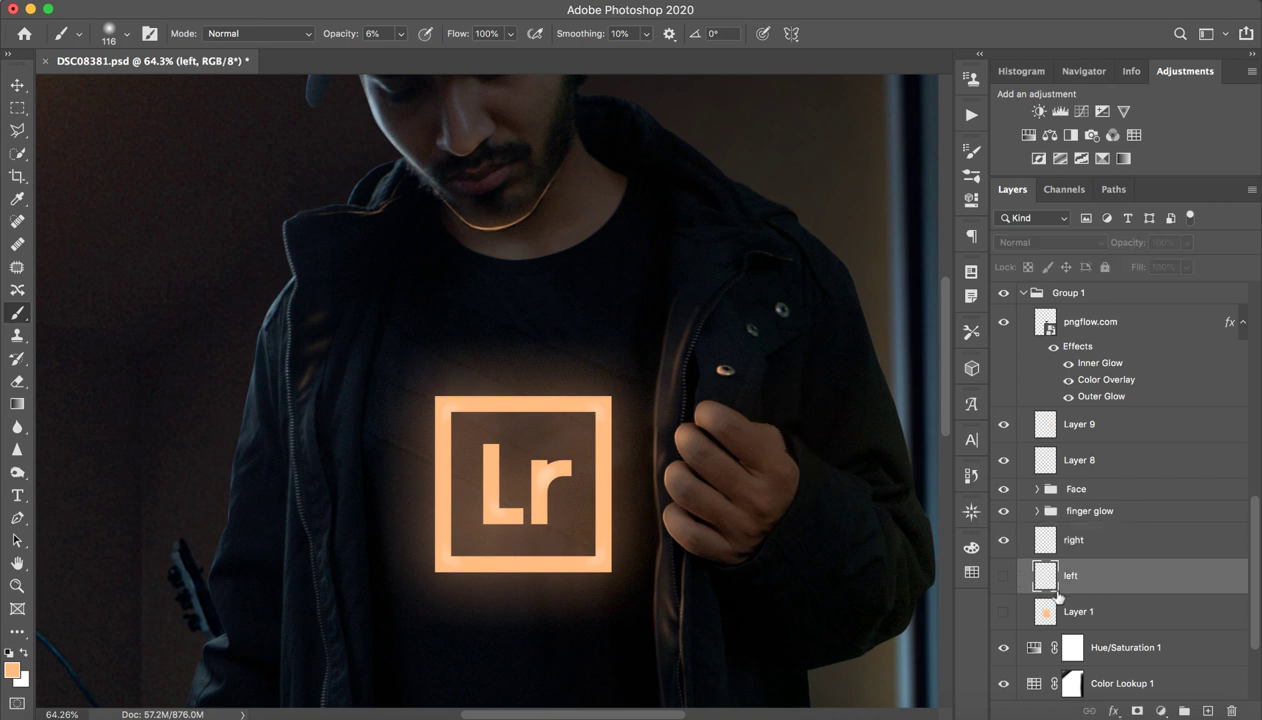
{"action": "left_click", "coordinate": [1002, 577]}
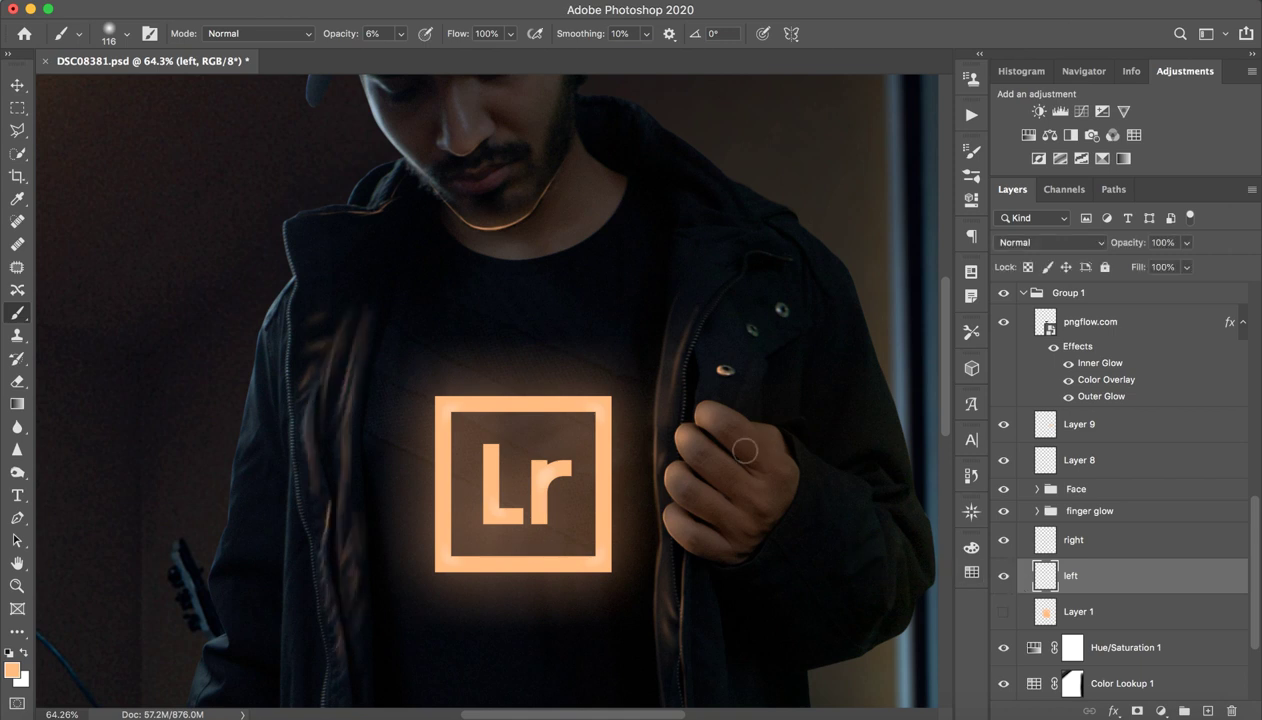
{"action": "key", "text": "z"}
{"action": "left_click_drag", "start_coordinate": [474, 362], "coordinate": [372, 408]}
{"action": "key", "text": "b"}
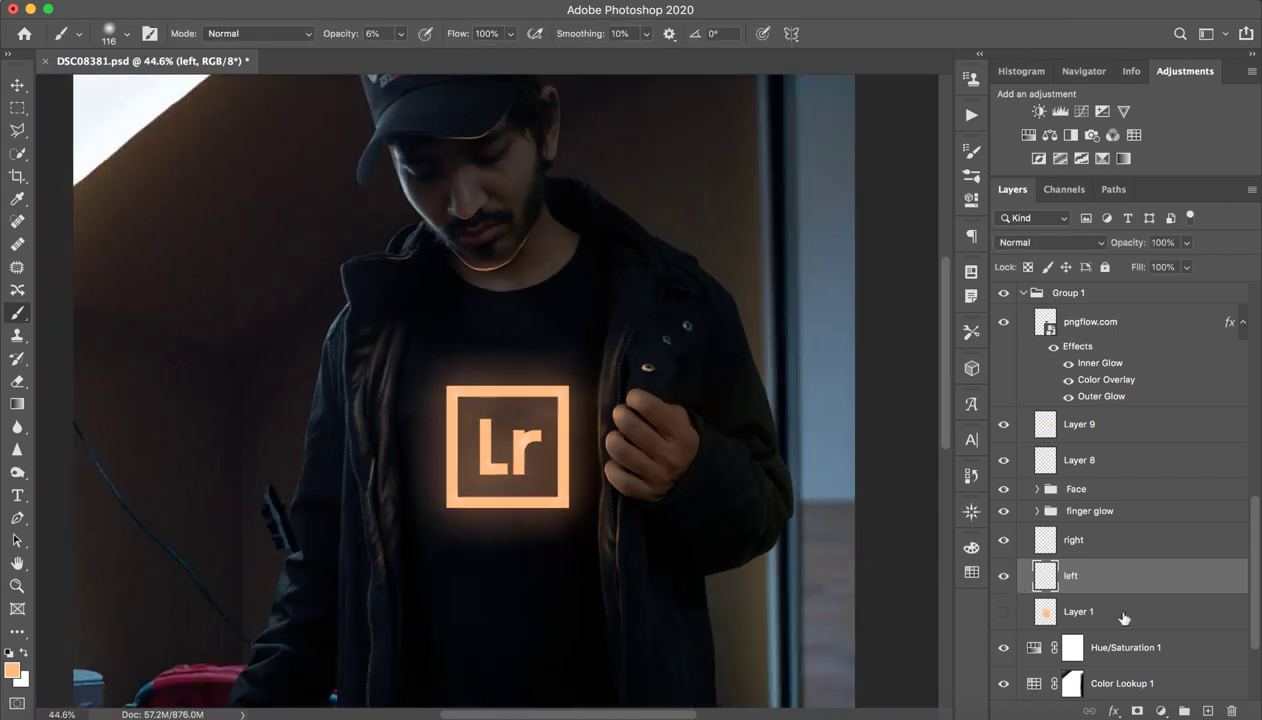
- Select Layer 1, compare the image with and without its orange tint, and leave the layer turned off
{"action": "left_click", "coordinate": [1118, 612]}
{"action": "left_click", "coordinate": [1003, 612]}
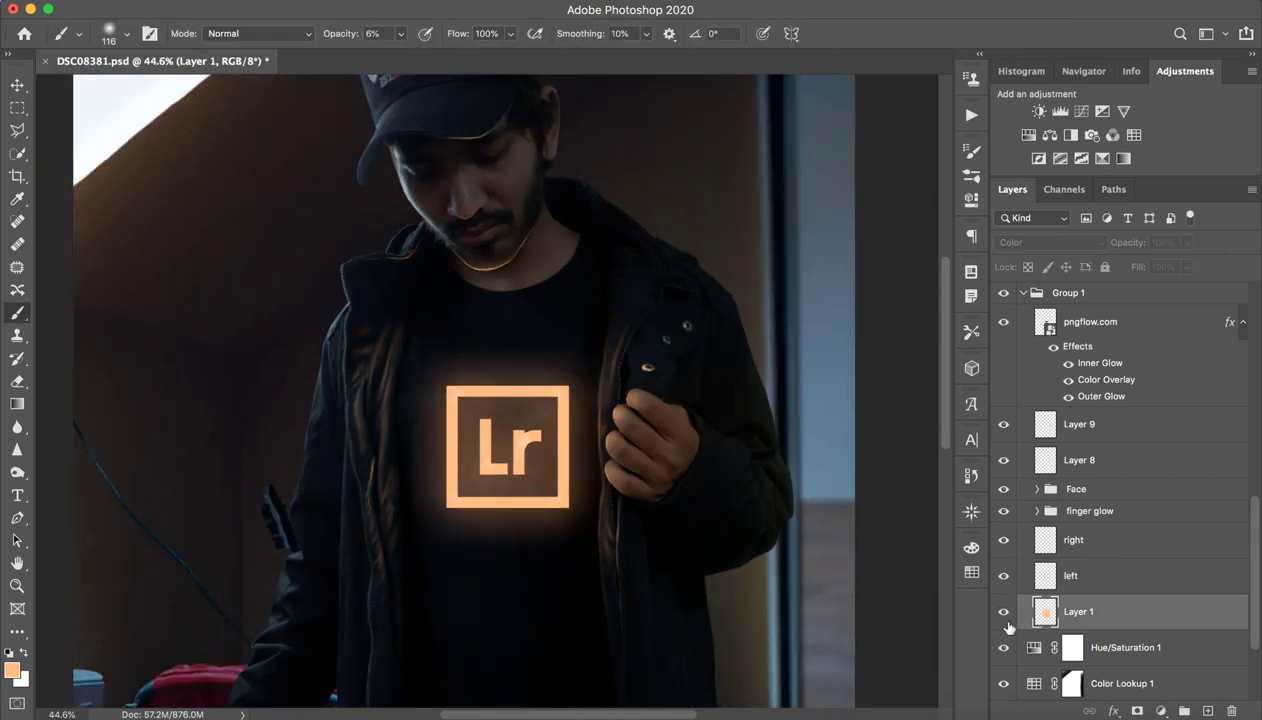
{"action": "left_click", "coordinate": [1012, 619]}
{"action": "left_click", "coordinate": [1005, 612]}
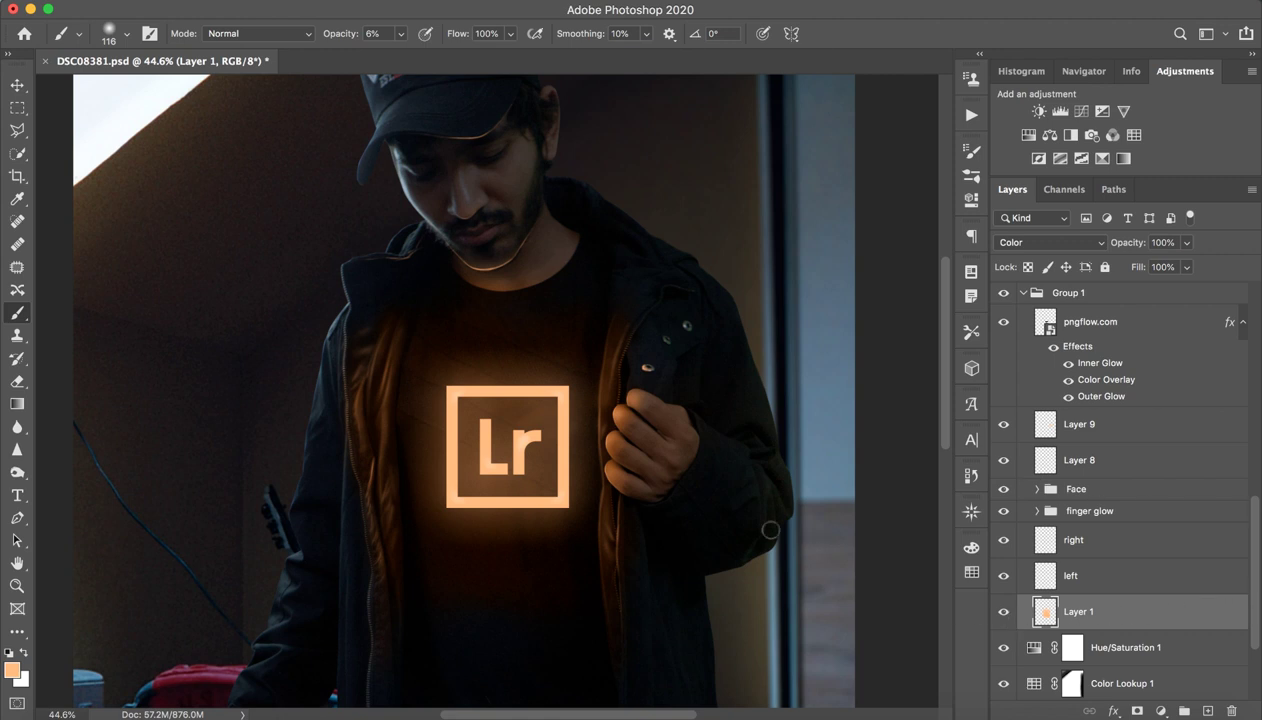
{"action": "left_click", "coordinate": [1004, 612]}
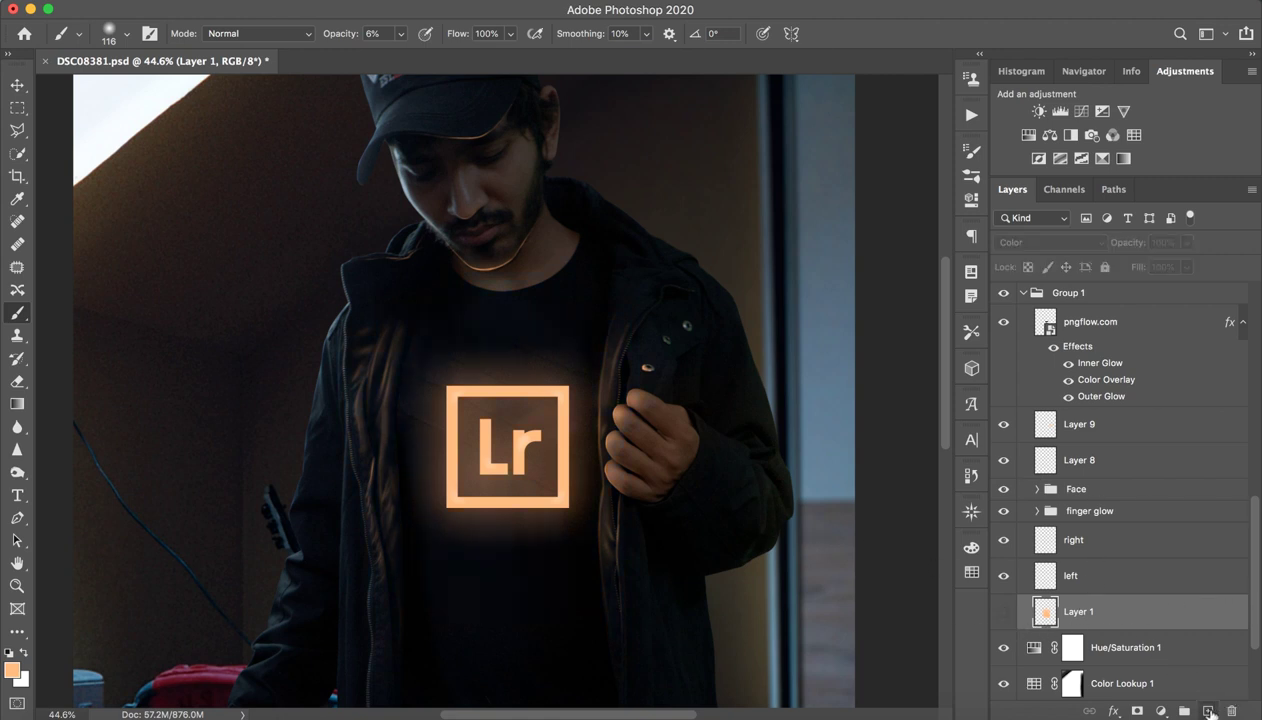
- Add a layer above Layer 1, paint faint orange over the chest with a 1178-pixel brush, and set its blend mode to Color
{"action": "left_click", "coordinate": [1208, 711]}
{"action": "mouse_move", "coordinate": [410, 386]}
{"action": "left_mouse_down"}
{"action": "mouse_move", "coordinate": [516, 376]}
{"action": "mouse_move", "coordinate": [491, 349]}
{"action": "left_mouse_up"}
{"action": "mouse_move", "coordinate": [496, 346]}
{"action": "left_mouse_down"}
{"action": "mouse_move", "coordinate": [433, 335]}
{"action": "mouse_move", "coordinate": [388, 426]}
{"action": "mouse_move", "coordinate": [449, 501]}
{"action": "mouse_move", "coordinate": [646, 343]}
{"action": "mouse_move", "coordinate": [510, 379]}
{"action": "mouse_move", "coordinate": [369, 468]}
{"action": "mouse_move", "coordinate": [603, 359]}
{"action": "mouse_move", "coordinate": [514, 417]}
{"action": "mouse_move", "coordinate": [569, 417]}
{"action": "left_mouse_up"}
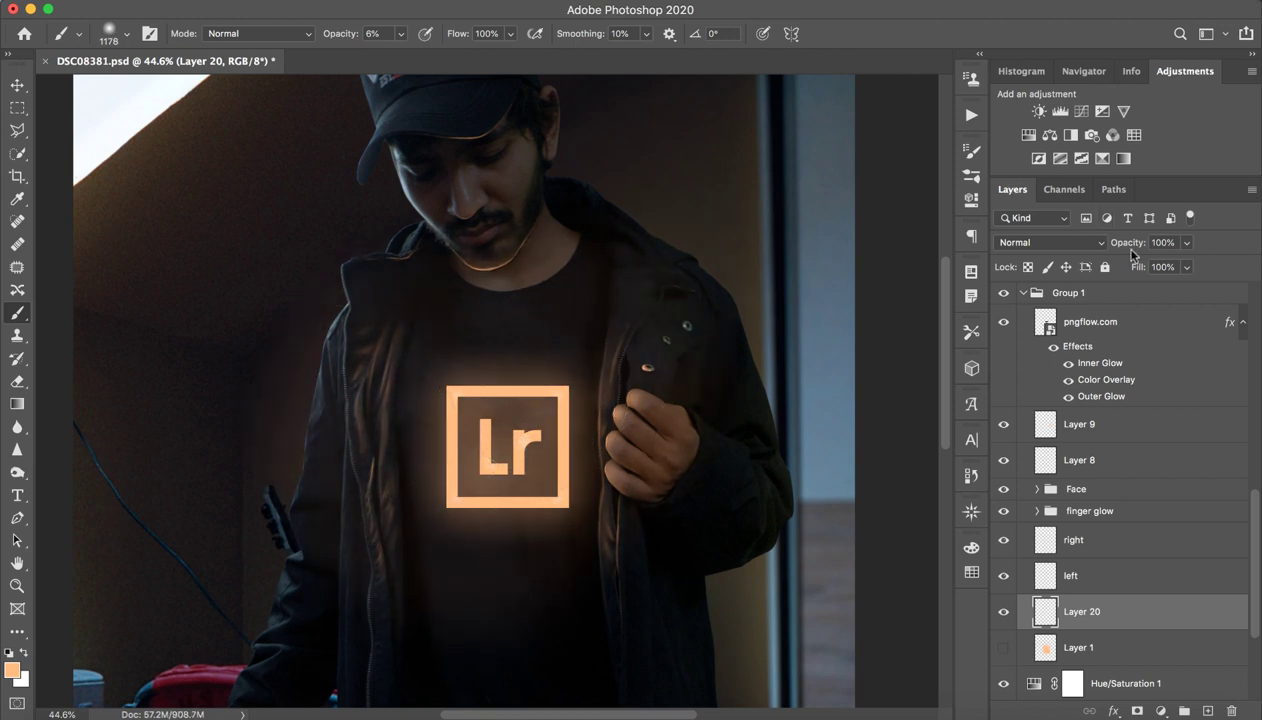
{"action": "left_click", "coordinate": [1045, 242]}
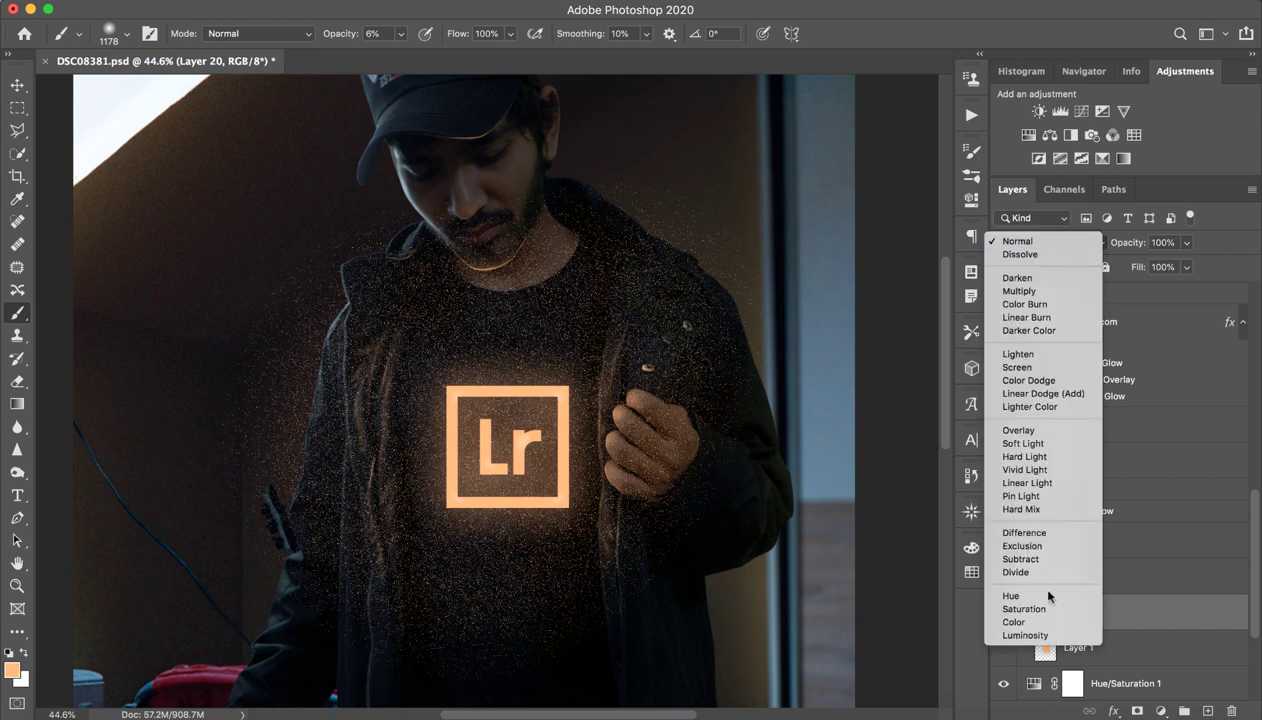
{"action": "left_click", "coordinate": [1040, 622]}
- Paint the orange tint over the shirt and jacket at 100% brush opacity, and delete that demonstration layer, Layer 20
{"action": "left_click_drag", "start_coordinate": [342, 36], "coordinate": [436, 38]}
{"action": "mouse_move", "coordinate": [592, 390]}
{"action": "left_mouse_down"}
{"action": "mouse_move", "coordinate": [489, 416]}
{"action": "mouse_move", "coordinate": [404, 398]}
{"action": "mouse_move", "coordinate": [423, 355]}
{"action": "mouse_move", "coordinate": [466, 541]}
{"action": "mouse_move", "coordinate": [603, 373]}
{"action": "mouse_move", "coordinate": [606, 459]}
{"action": "mouse_move", "coordinate": [561, 542]}
{"action": "mouse_move", "coordinate": [392, 628]}
{"action": "mouse_move", "coordinate": [506, 519]}
{"action": "mouse_move", "coordinate": [408, 416]}
{"action": "mouse_move", "coordinate": [470, 597]}
{"action": "mouse_move", "coordinate": [583, 540]}
{"action": "mouse_move", "coordinate": [543, 411]}
{"action": "mouse_move", "coordinate": [423, 444]}
{"action": "mouse_move", "coordinate": [552, 413]}
{"action": "left_mouse_up"}
{"action": "key", "text": "z"}
{"action": "key", "text": "b"}
{"action": "left_click", "coordinate": [1046, 513]}
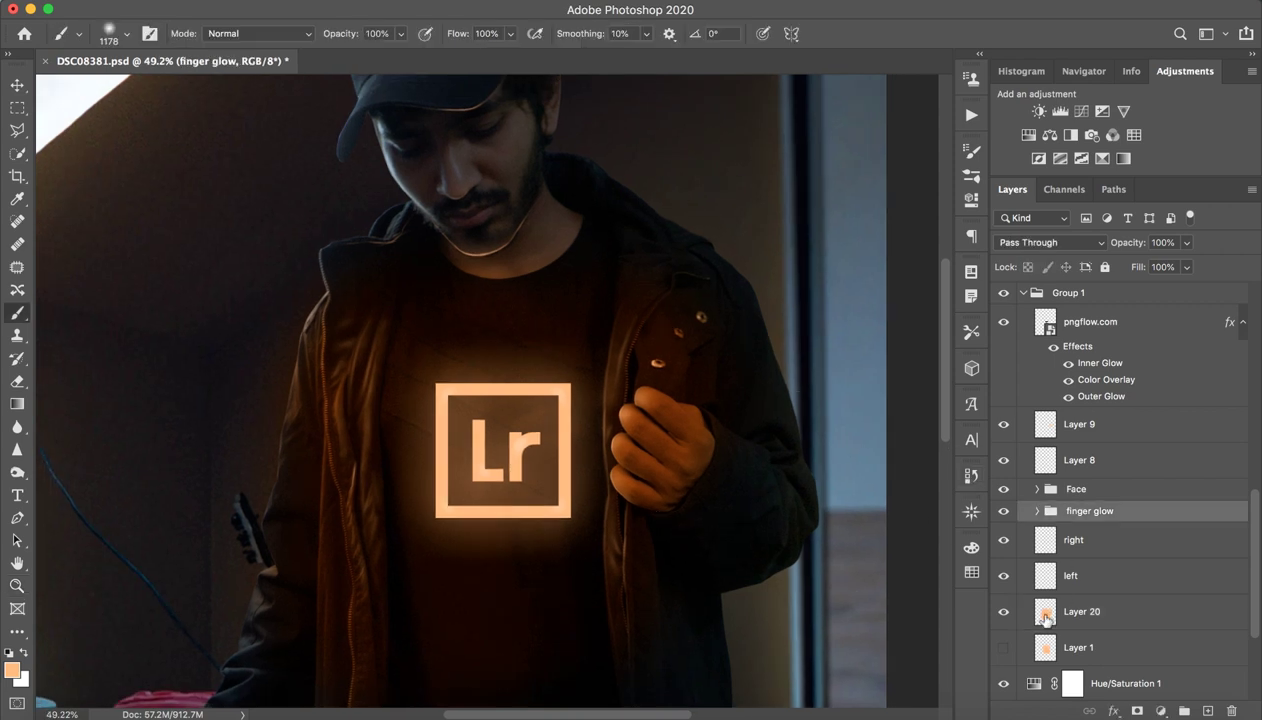
{"action": "left_click", "coordinate": [1066, 620]}
{"action": "left_click", "coordinate": [1230, 710]}
- Turn Layer 1 back on and view its orange tint in the whole image
{"action": "left_click", "coordinate": [1004, 612]}
{"action": "key", "text": "z"}
{"action": "mouse_move", "coordinate": [540, 437]}
{"action": "left_mouse_down"}
{"action": "mouse_move", "coordinate": [465, 451]}
{"action": "mouse_move", "coordinate": [508, 448]}
{"action": "mouse_move", "coordinate": [521, 470]}
{"action": "mouse_move", "coordinate": [510, 485]}
{"action": "left_mouse_up"}
{"action": "key", "text": "b"}
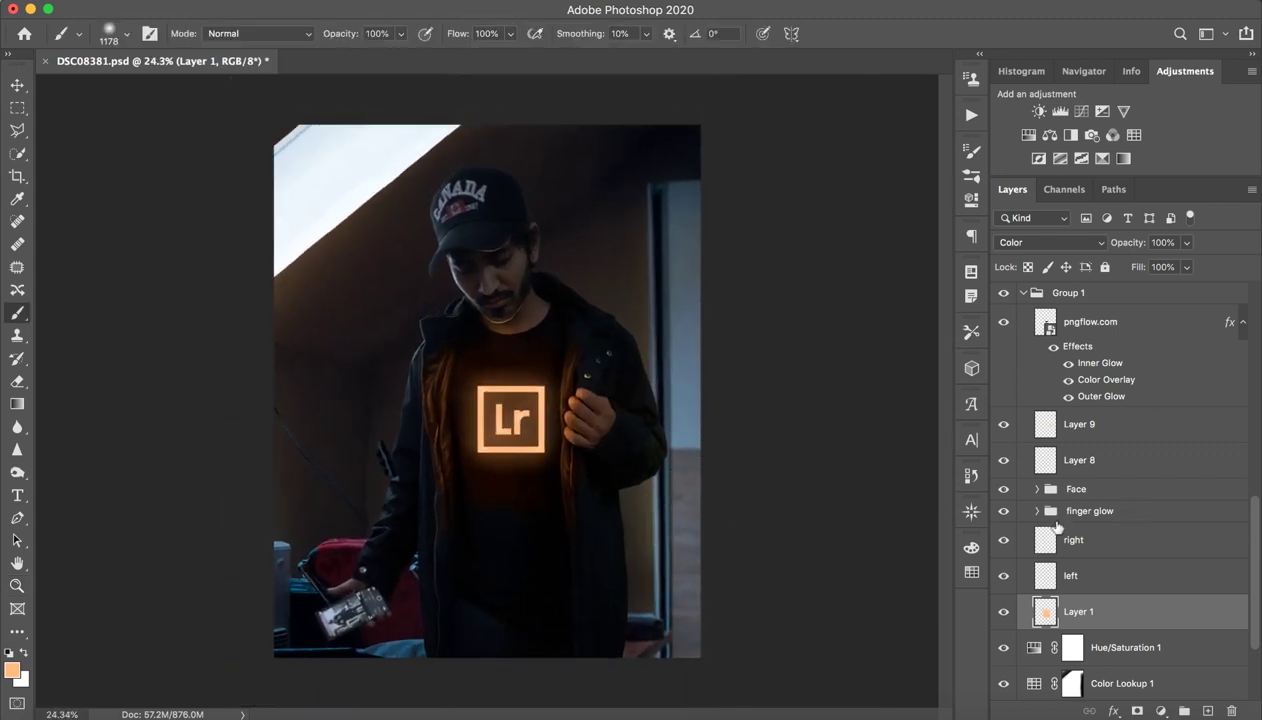
- Collapse Group 1 and compare the whole image with and without that group
{"action": "scroll", "coordinate": [1058, 520], "scroll_direction": "up", "scroll_amount": 8}
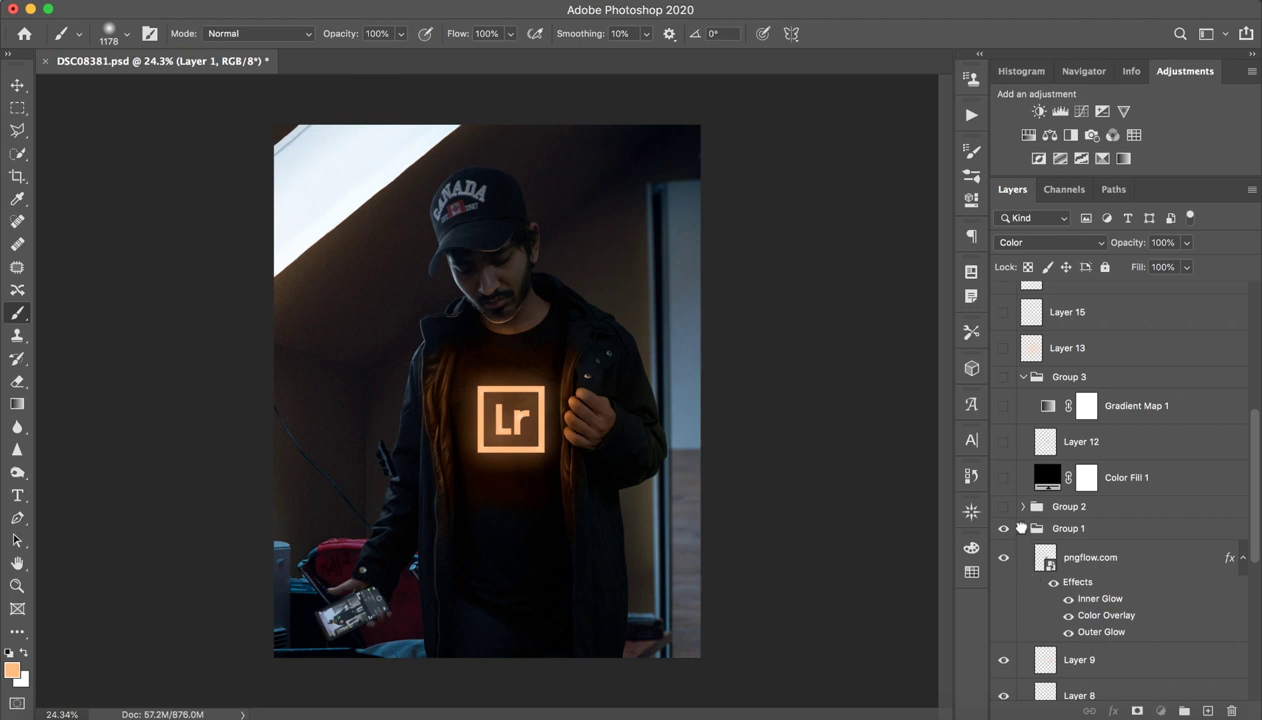
{"action": "left_click", "coordinate": [1024, 530]}
{"action": "left_click", "coordinate": [1021, 529]}
{"action": "left_click", "coordinate": [1005, 529]}
{"action": "left_click", "coordinate": [1005, 529]}
{"action": "left_click", "coordinate": [1005, 529]}
{"action": "left_click", "coordinate": [1005, 529]}
- Select and turn on Group 2, and expand it to show the layers inside
{"action": "key", "text": "z"}
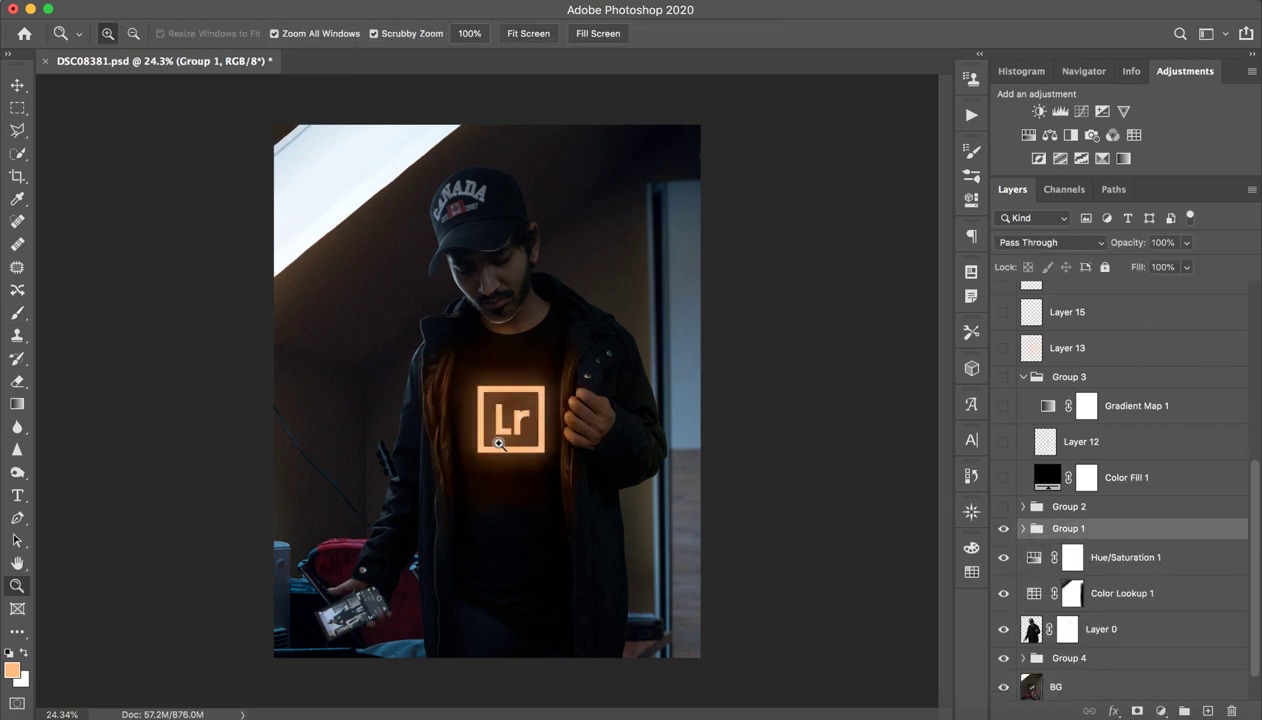
{"action": "left_click_drag", "start_coordinate": [494, 439], "coordinate": [510, 439]}
{"action": "left_click", "coordinate": [1066, 507]}
{"action": "left_click", "coordinate": [1003, 507]}
{"action": "left_click", "coordinate": [1003, 508]}
{"action": "left_click", "coordinate": [1003, 507]}
{"action": "left_click", "coordinate": [1023, 507]}
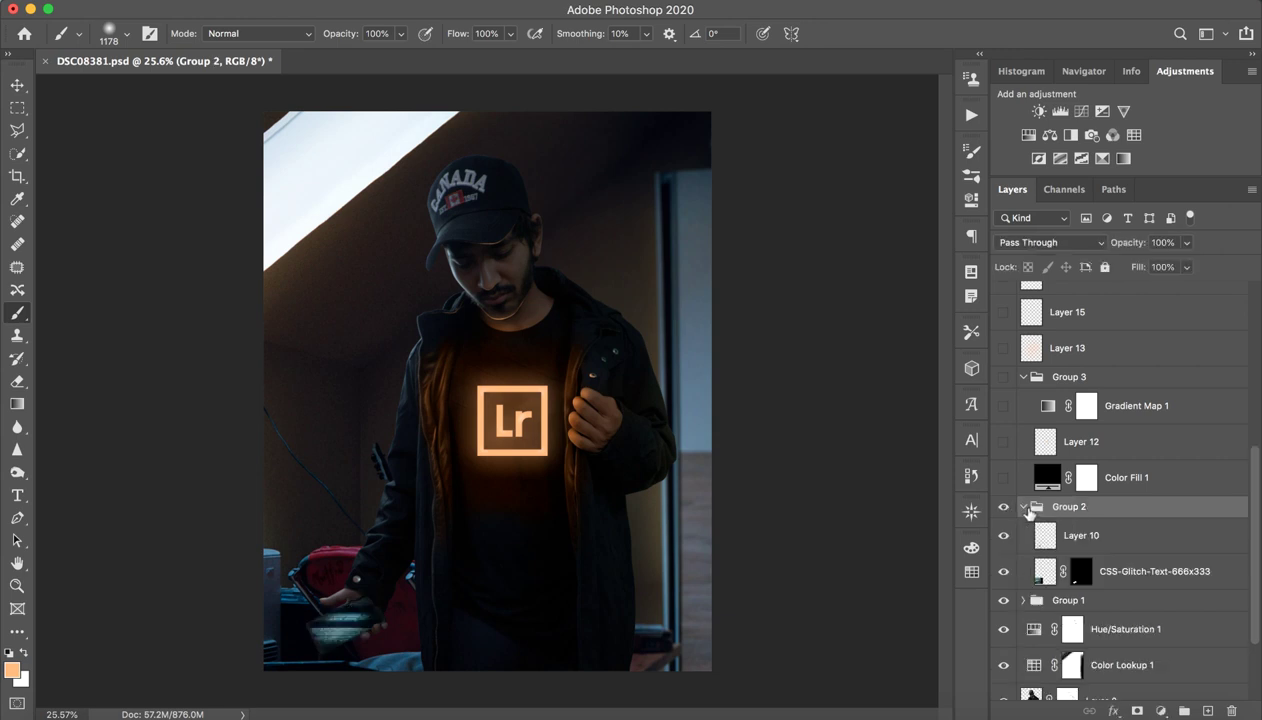
- Compare the phone screen up close with and without the glitch effect in Group 2
{"action": "key", "text": "z"}
{"action": "left_click_drag", "start_coordinate": [386, 637], "coordinate": [423, 625]}
{"action": "key", "text": "space"}
{"action": "left_click_drag", "start_coordinate": [360, 586], "coordinate": [476, 431]}
{"action": "left_click", "coordinate": [1003, 507]}
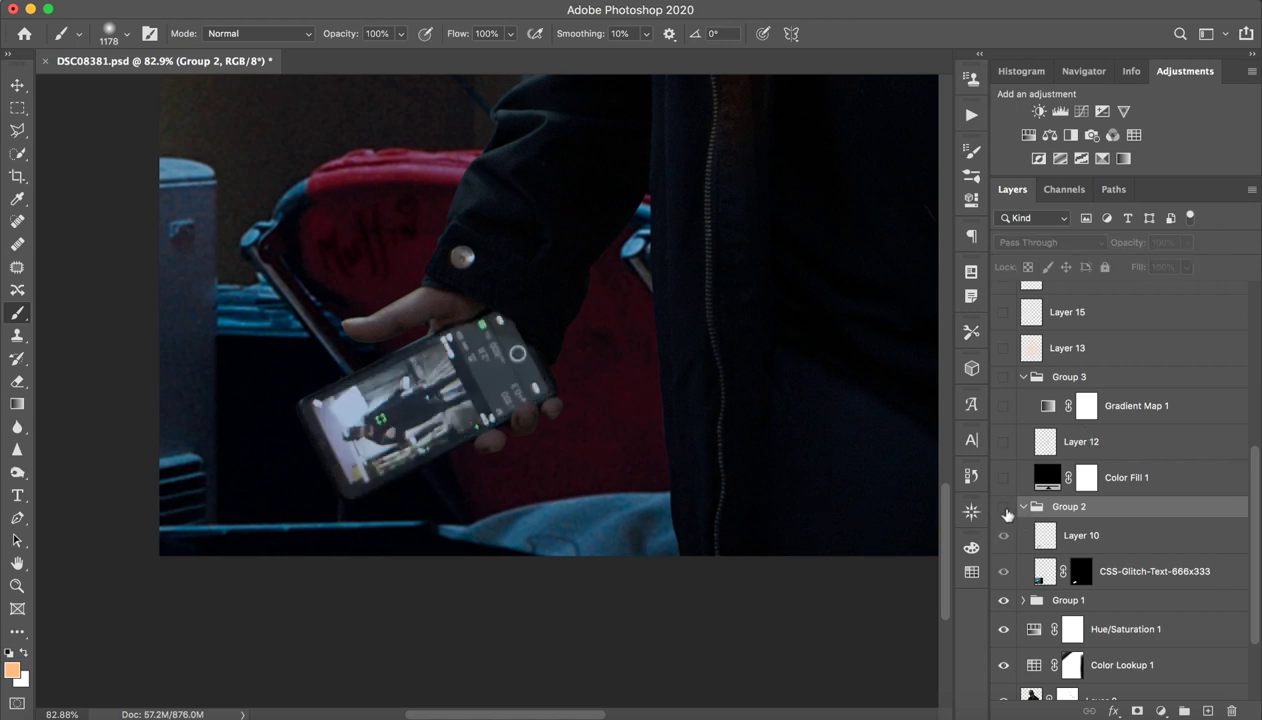
{"action": "left_click", "coordinate": [1004, 507]}
{"action": "double_click", "coordinate": [1012, 508]}
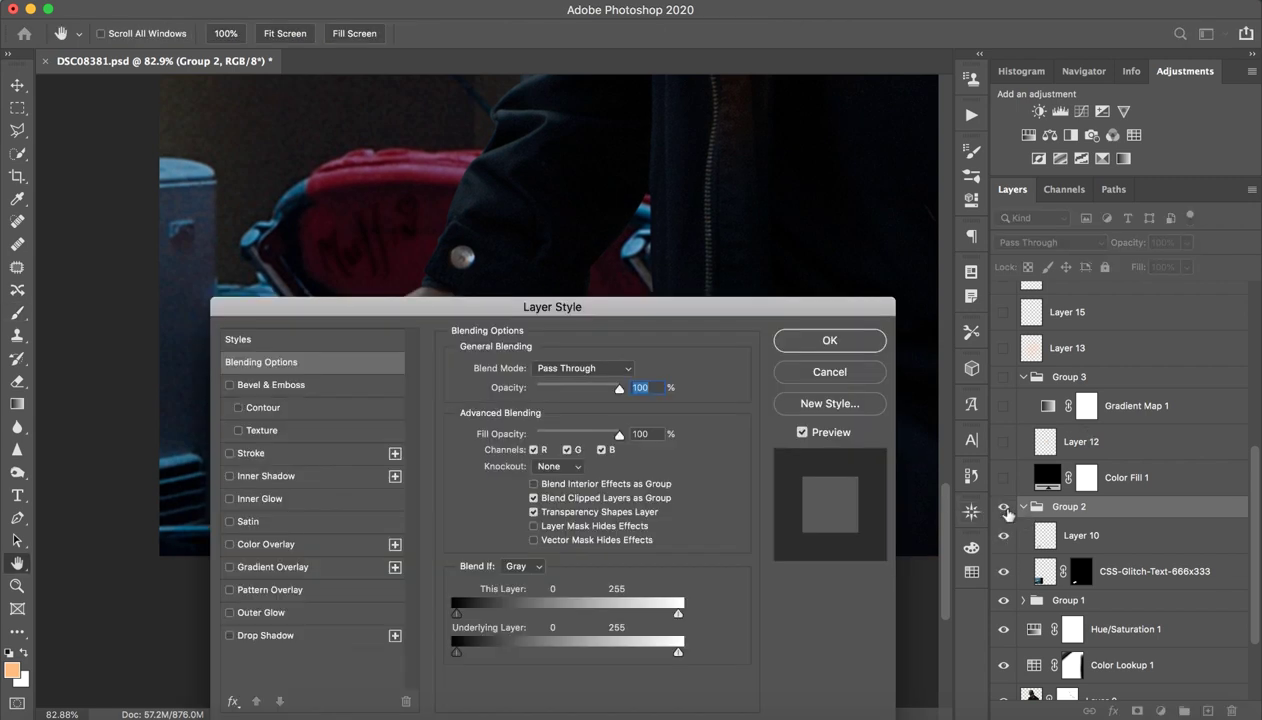
{"action": "left_click", "coordinate": [852, 374]}
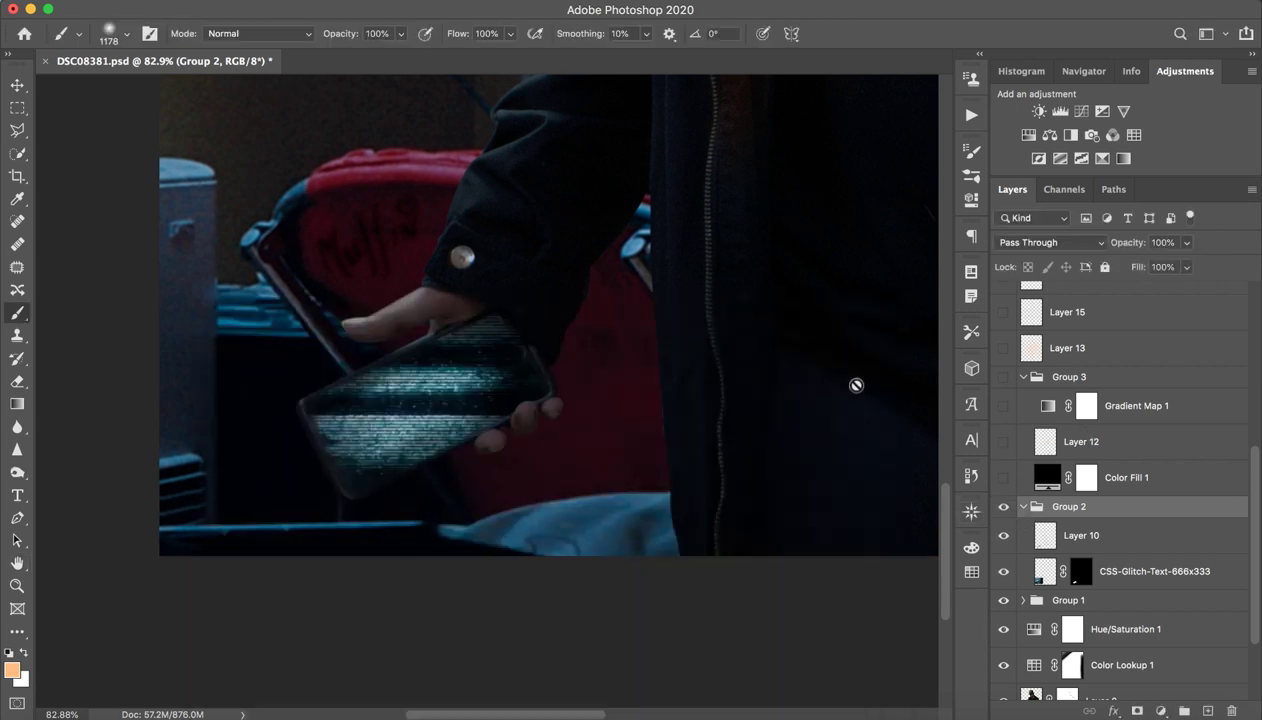
{"action": "left_click", "coordinate": [1003, 507]}
{"action": "left_click", "coordinate": [1003, 507]}
{"action": "left_click", "coordinate": [1003, 507]}
{"action": "left_click", "coordinate": [1003, 507]}
{"action": "left_click", "coordinate": [1003, 507]}
{"action": "left_click", "coordinate": [1004, 507]}
- Hide Layer 10 and examine the CSS-Glitch-Text-666x333 layer with its mask disabled and enabled
{"action": "left_click", "coordinate": [1118, 578]}
{"action": "left_click", "coordinate": [1003, 537]}
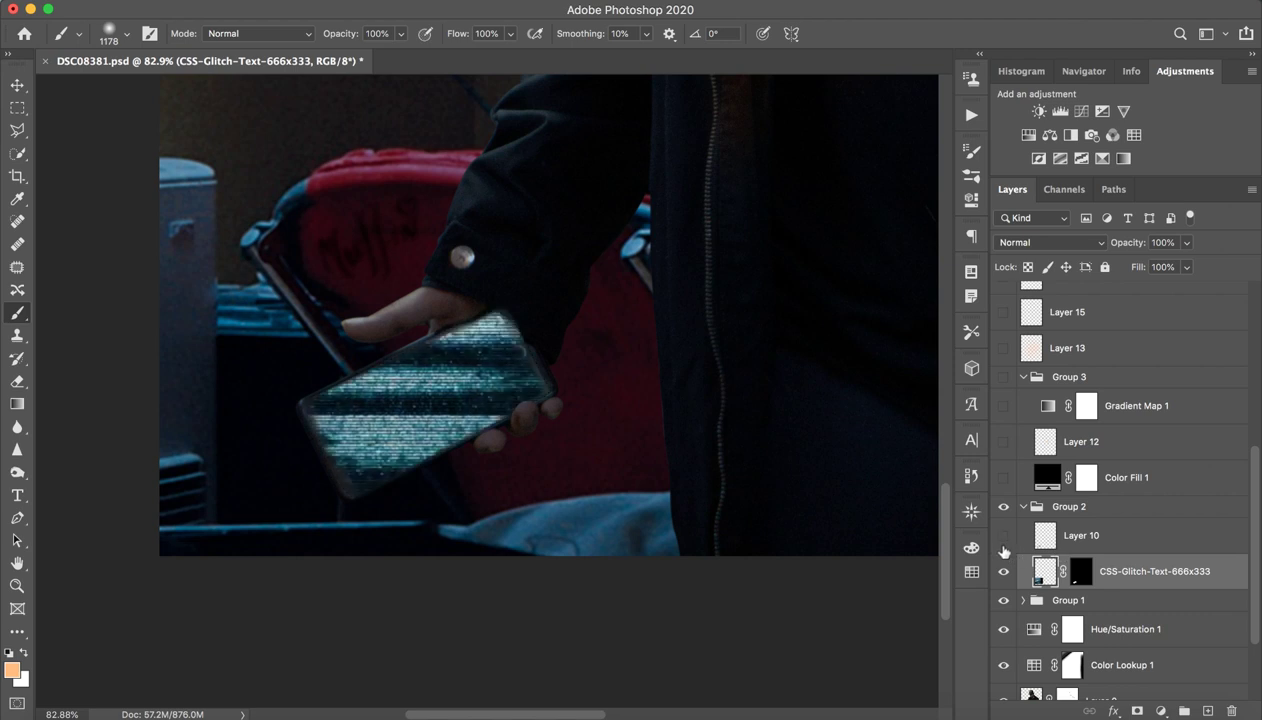
{"action": "left_click", "coordinate": [1004, 571]}
{"action": "left_click", "coordinate": [1082, 571], "text": "shift"}
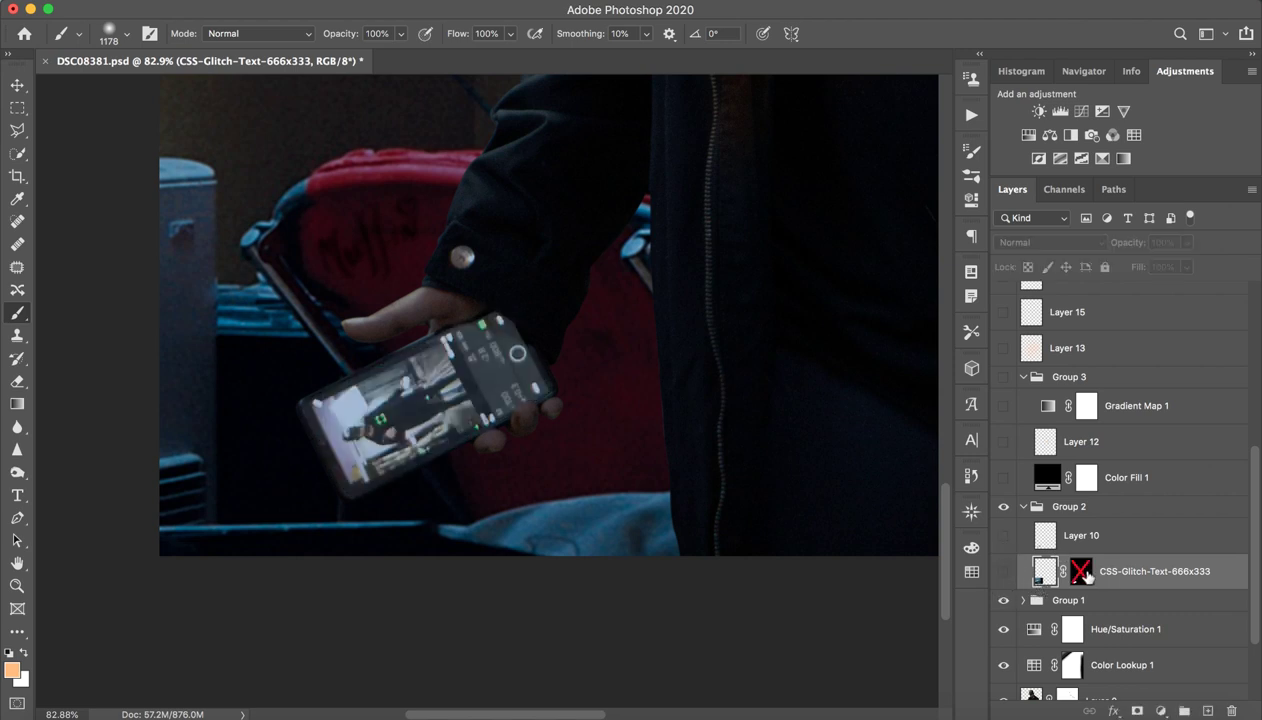
{"action": "left_click", "coordinate": [1004, 571]}
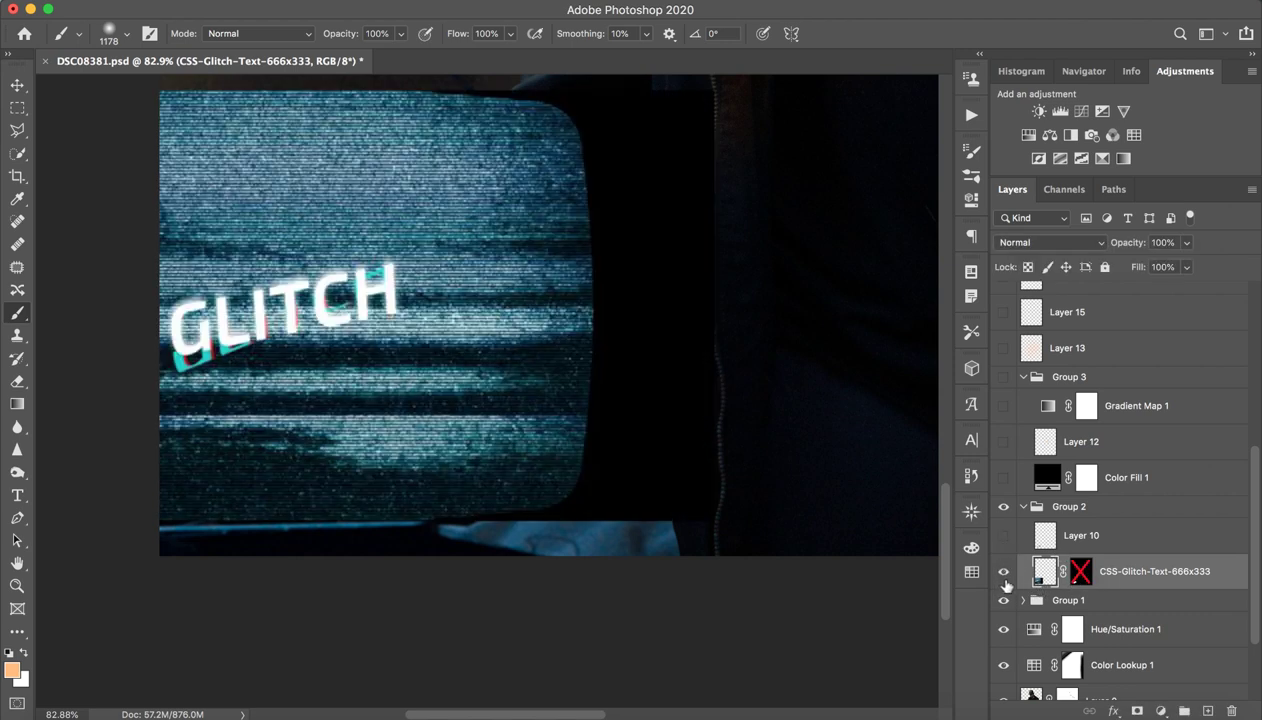
{"action": "left_click", "coordinate": [1004, 571]}
{"action": "left_click", "coordinate": [1004, 571]}
{"action": "left_click", "coordinate": [1080, 571], "text": "shift"}
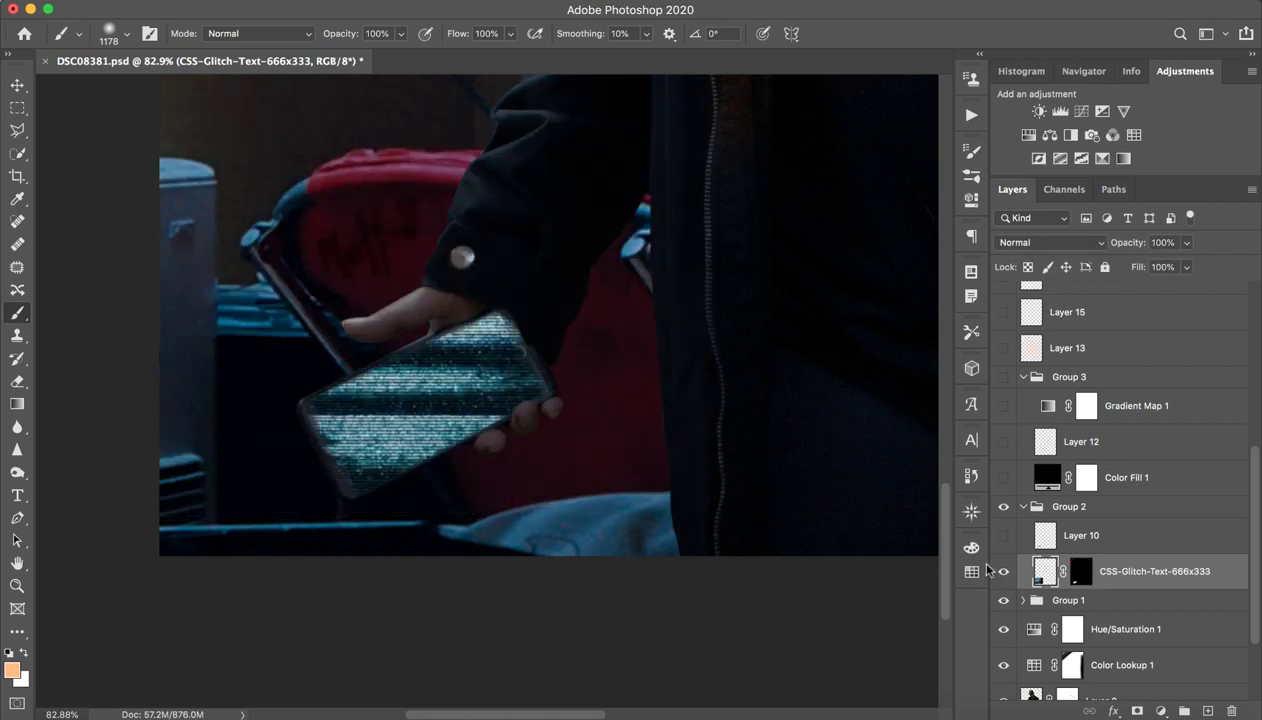
- Turn Layer 10 back on over the glitched phone screen and collapse Group 2
{"action": "left_click", "coordinate": [1095, 538]}
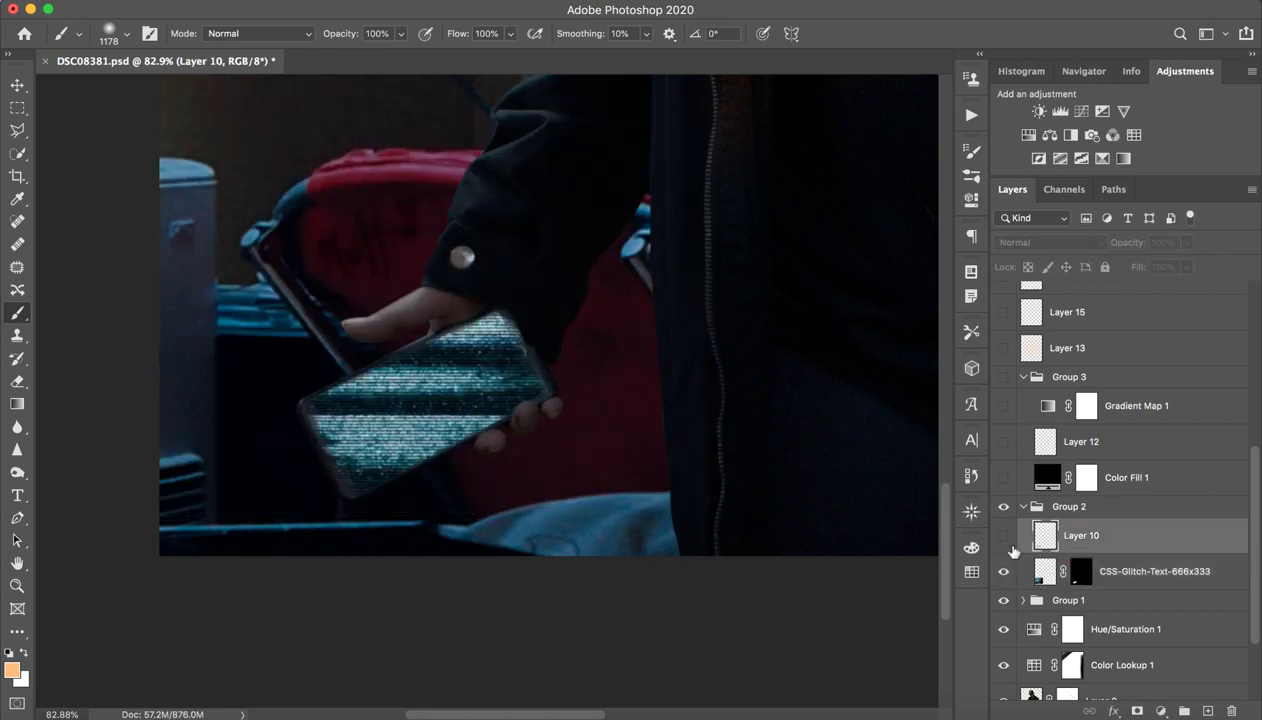
{"action": "left_click", "coordinate": [1004, 535]}
{"action": "key", "text": "z"}
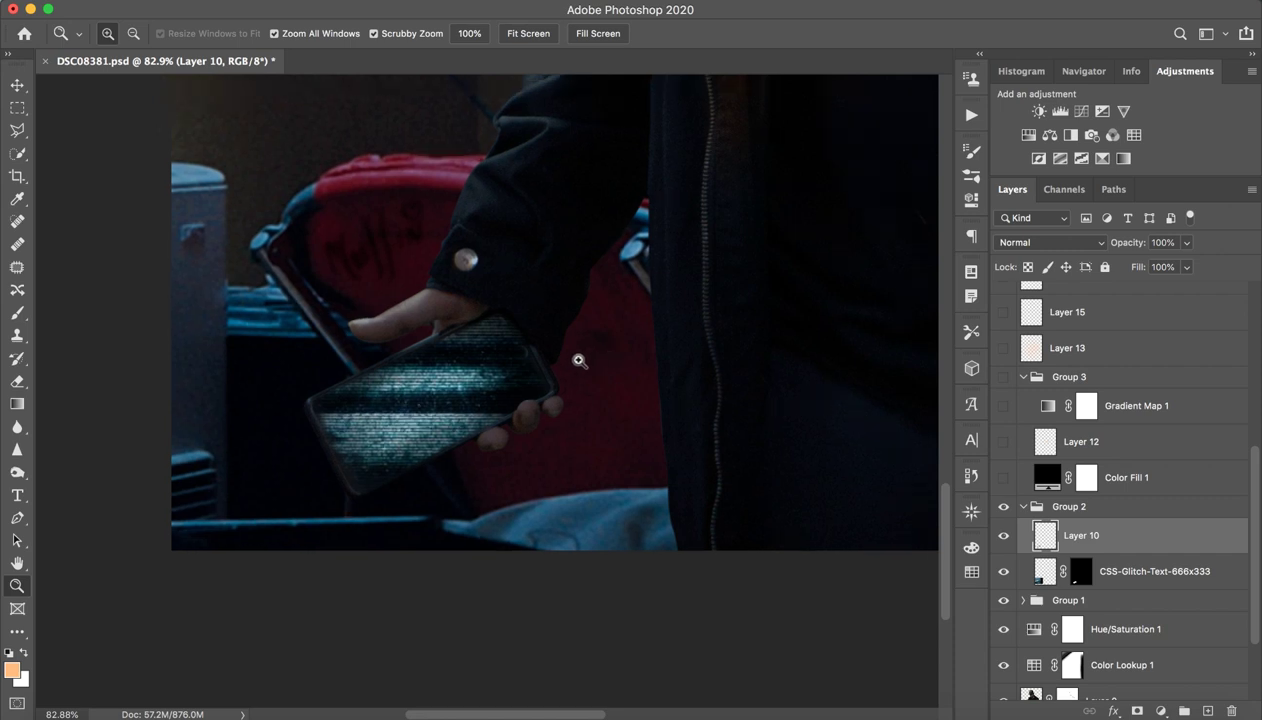
{"action": "left_click_drag", "start_coordinate": [587, 362], "coordinate": [501, 375]}
{"action": "left_click_drag", "start_coordinate": [564, 506], "coordinate": [556, 515]}
{"action": "key", "text": "b"}
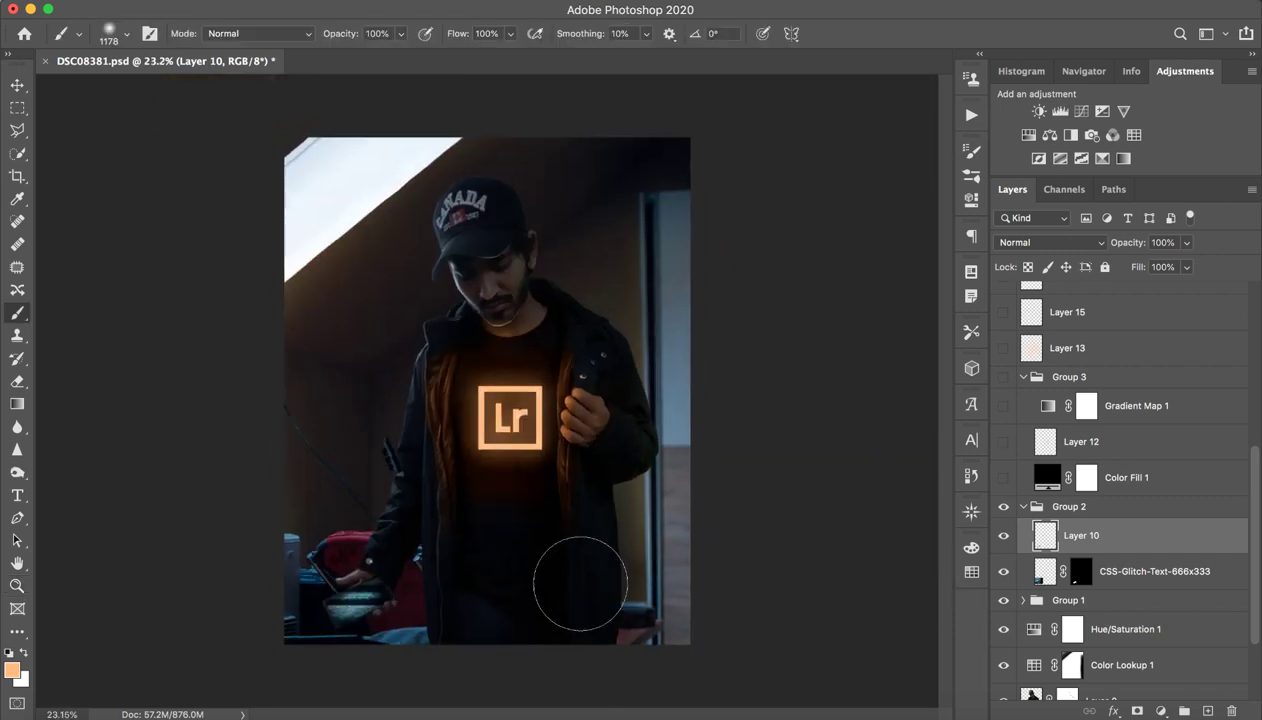
{"action": "left_click", "coordinate": [1025, 508]}
{"action": "left_click", "coordinate": [1029, 508], "text": "super"}
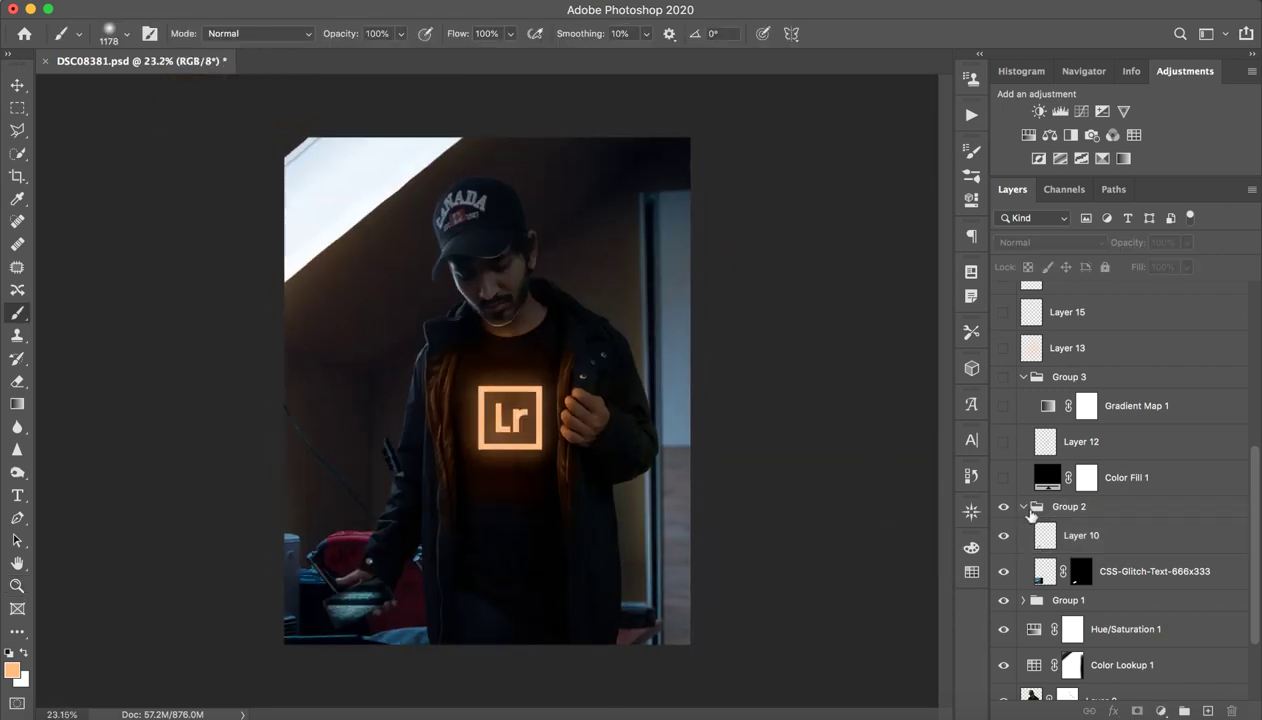
{"action": "left_click", "coordinate": [1014, 509]}
{"action": "left_click", "coordinate": [1021, 507]}
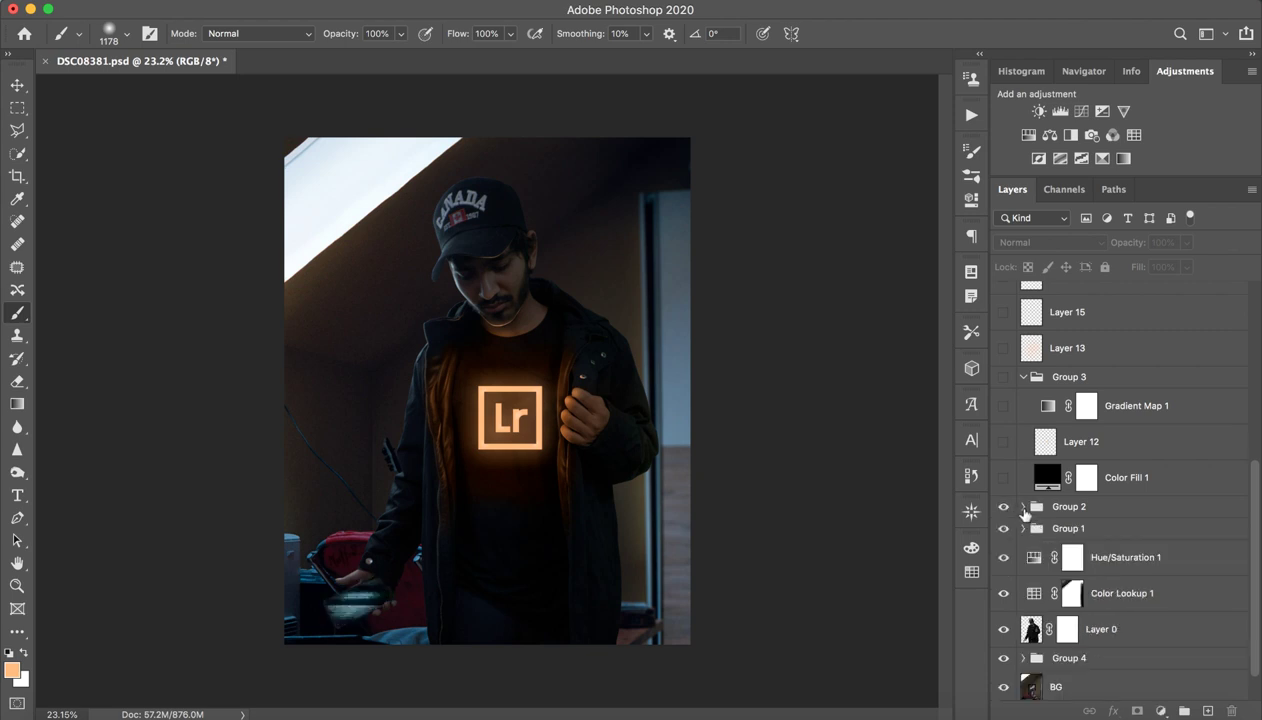
- Turn on Group 3 and the layers inside it, and collapse the group
{"action": "left_click", "coordinate": [1029, 380]}
{"action": "left_click", "coordinate": [1022, 378]}
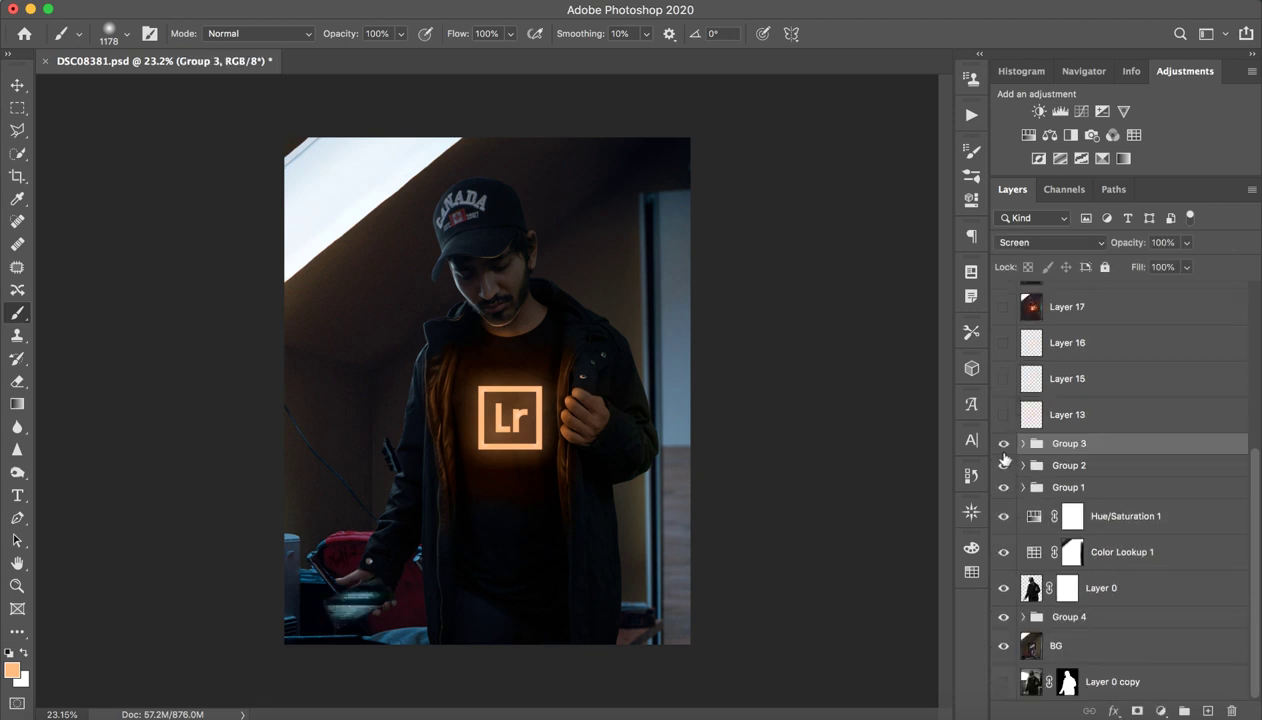
{"action": "left_click", "coordinate": [1022, 443]}
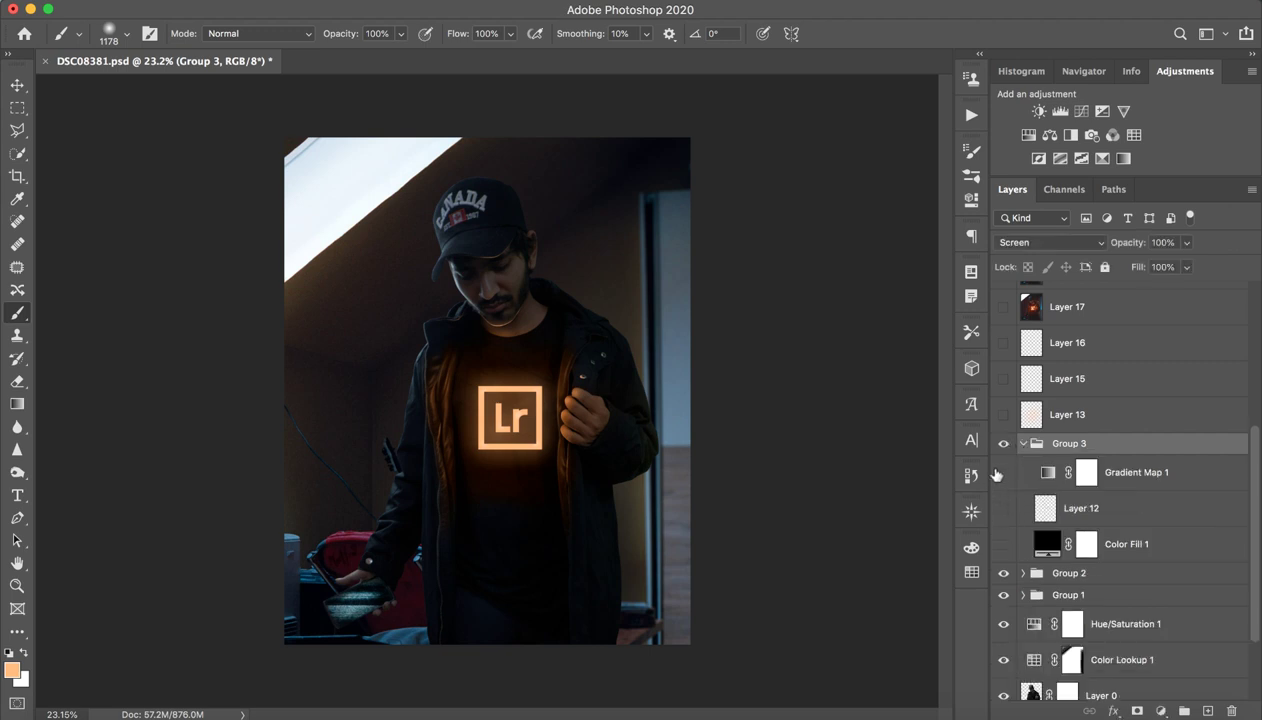
{"action": "left_click", "coordinate": [1005, 512]}
{"action": "left_click", "coordinate": [1004, 544]}
{"action": "left_click", "coordinate": [1022, 443]}
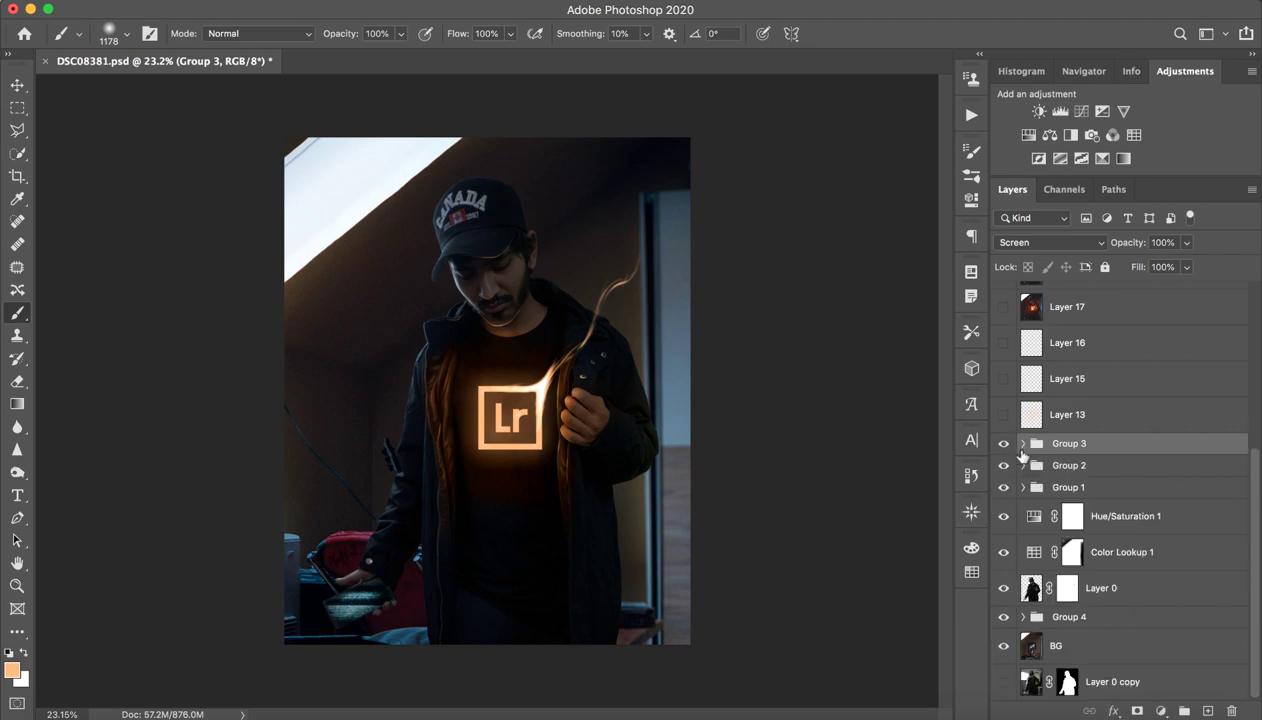
- Examine Group 3's glowing streak rising from the logo up close and in the whole image
{"action": "left_click", "coordinate": [1003, 447]}
{"action": "left_click", "coordinate": [1003, 447]}
{"action": "key", "text": "z"}
{"action": "left_click_drag", "start_coordinate": [540, 383], "coordinate": [587, 363]}
{"action": "key", "text": "ctrl+0"}
{"action": "key", "text": "b"}
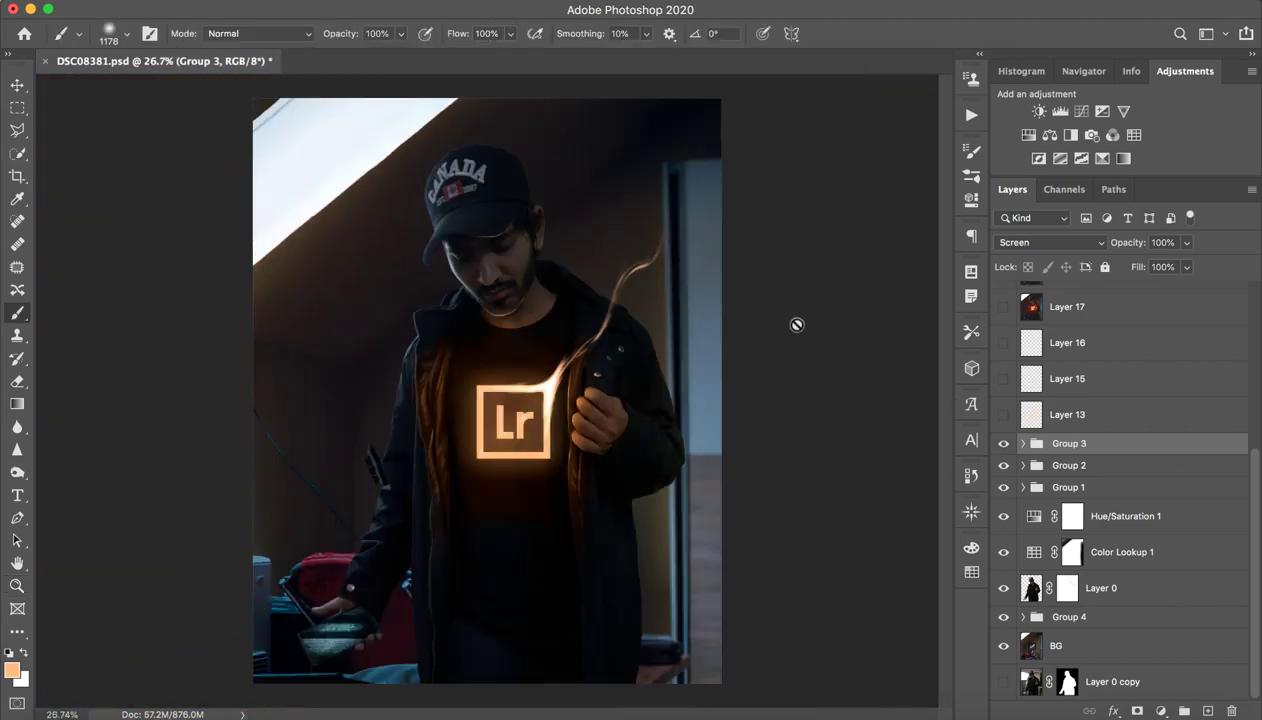
- Compare the whole image with and without Group 2 and Group 3, leaving both groups turned on
{"action": "left_click", "coordinate": [1003, 444]}
{"action": "left_click", "coordinate": [1003, 462]}
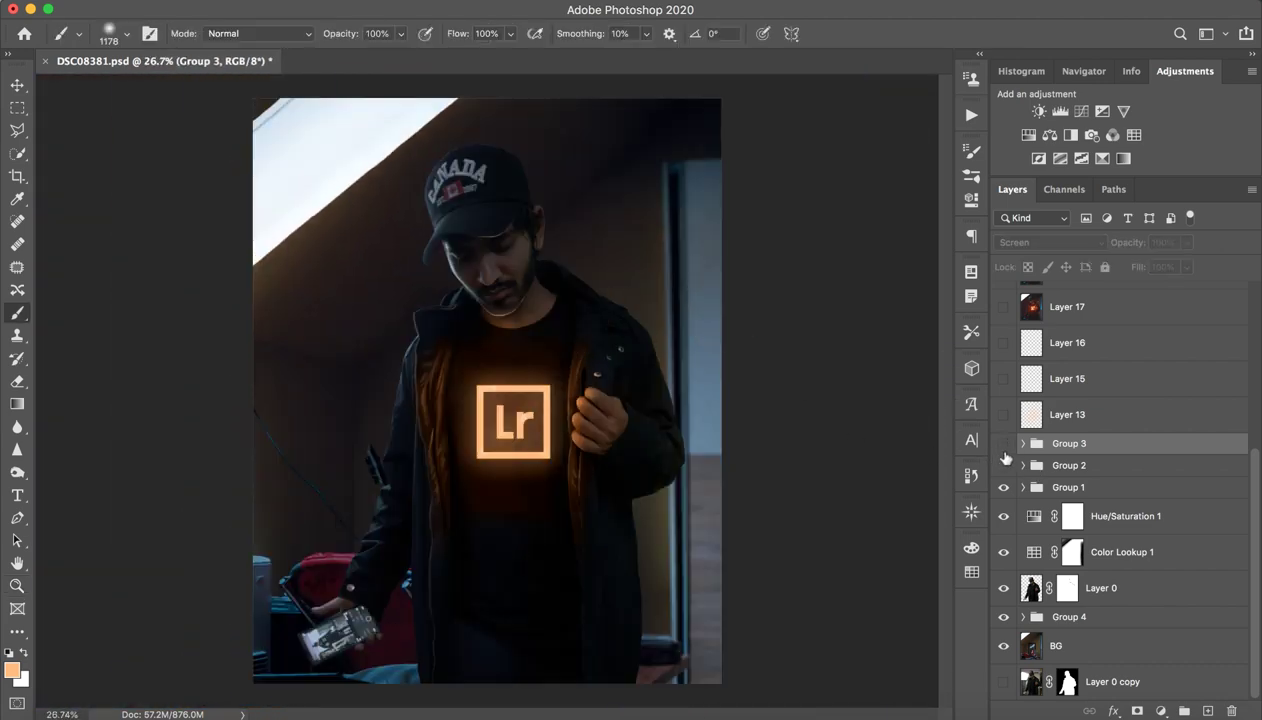
{"action": "left_click", "coordinate": [1003, 444]}
{"action": "left_click", "coordinate": [1003, 465]}
{"action": "left_click", "coordinate": [1003, 444]}
{"action": "left_click", "coordinate": [1003, 444]}
{"action": "left_click", "coordinate": [1003, 444]}
{"action": "left_click", "coordinate": [1003, 444]}
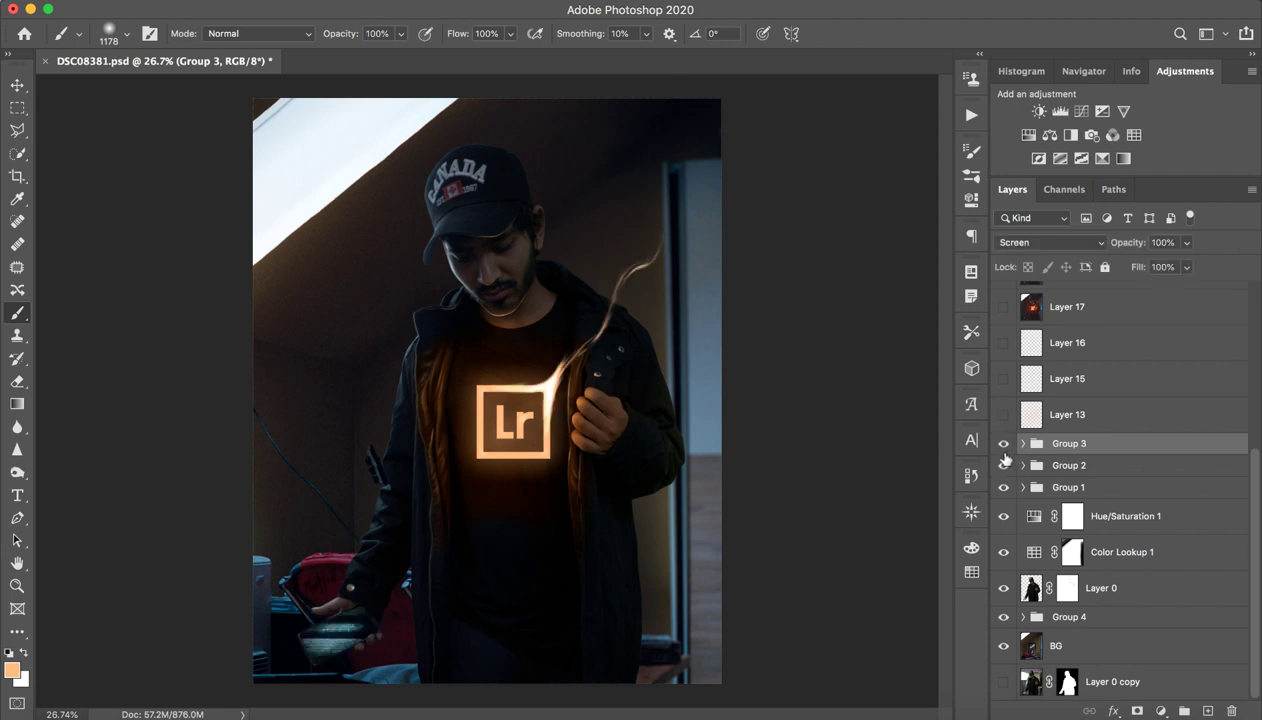
- Add a new layer above Group 3 and shrink the brush for painting fine streaks
{"action": "key", "text": "z"}
{"action": "left_click", "coordinate": [600, 345]}
{"action": "left_click", "coordinate": [600, 345]}
{"action": "key", "text": "b"}
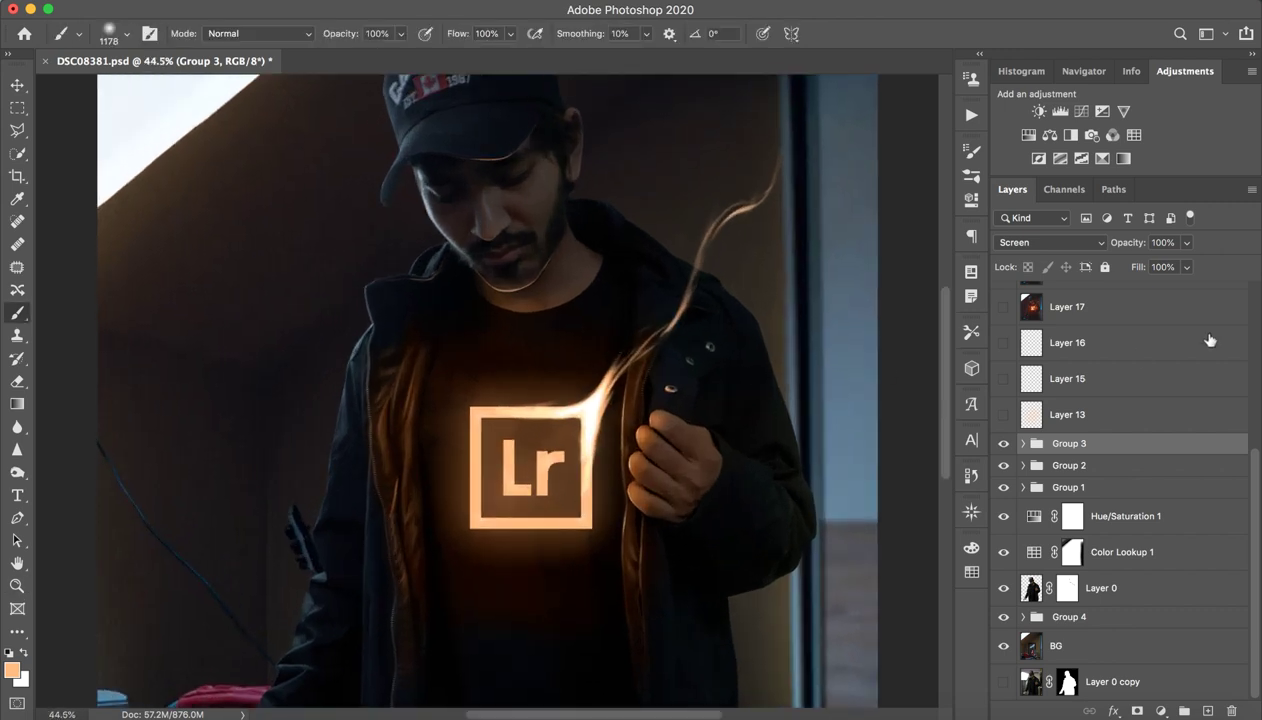
{"action": "left_click", "coordinate": [1208, 710]}
{"action": "left_click_drag", "start_coordinate": [595, 272], "coordinate": [414, 316]}
{"action": "mouse_move", "coordinate": [577, 315]}
{"action": "left_mouse_down"}
{"action": "mouse_move", "coordinate": [526, 311]}
{"action": "mouse_move", "coordinate": [534, 300]}
{"action": "left_mouse_up"}
{"action": "mouse_move", "coordinate": [562, 387]}
{"action": "left_mouse_down"}
{"action": "mouse_move", "coordinate": [630, 297]}
{"action": "mouse_move", "coordinate": [610, 315]}
{"action": "mouse_move", "coordinate": [628, 280]}
{"action": "left_mouse_up"}
{"action": "key", "text": "super+z"}
{"action": "key", "text": "super+z"}
- Paint thin curved orange streaks on the new layer, rising from the logo's upper right corner past the shoulder
{"action": "left_click_drag", "start_coordinate": [553, 371], "coordinate": [582, 375]}
{"action": "left_click_drag", "start_coordinate": [570, 397], "coordinate": [634, 278]}
{"action": "left_click_drag", "start_coordinate": [562, 357], "coordinate": [654, 249]}
{"action": "left_click_drag", "start_coordinate": [574, 312], "coordinate": [691, 167]}
{"action": "key", "text": "super+z"}
{"action": "key", "text": "super+z"}
{"action": "mouse_move", "coordinate": [575, 392]}
{"action": "left_mouse_down"}
{"action": "mouse_move", "coordinate": [642, 283]}
{"action": "mouse_move", "coordinate": [680, 158]}
{"action": "mouse_move", "coordinate": [720, 150]}
{"action": "mouse_move", "coordinate": [742, 118]}
{"action": "mouse_move", "coordinate": [718, 231]}
{"action": "mouse_move", "coordinate": [686, 254]}
{"action": "left_mouse_up"}
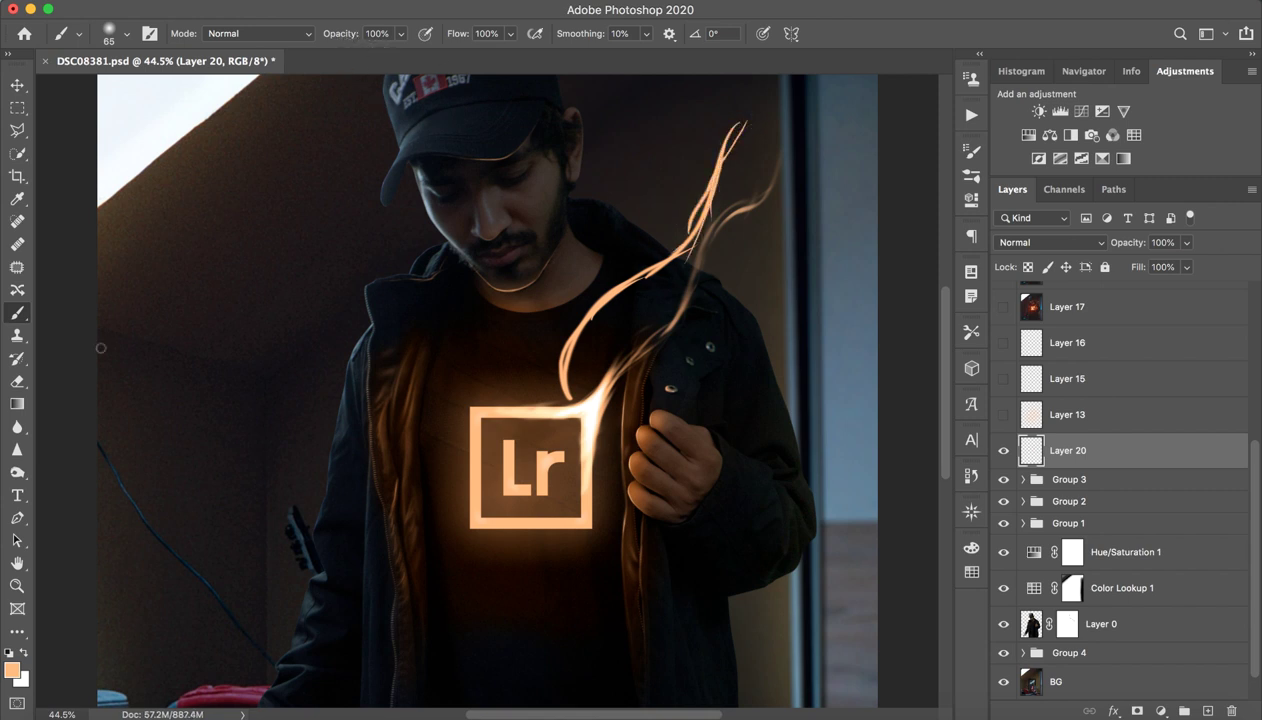
- Set the Eraser to 96% opacity and 100% flow and erase parts of the orange streaks on Layer 20
{"action": "key", "text": "e"}
{"action": "mouse_move", "coordinate": [265, 36]}
{"action": "left_mouse_down"}
{"action": "mouse_move", "coordinate": [180, 48]}
{"action": "mouse_move", "coordinate": [200, 50]}
{"action": "left_mouse_up"}
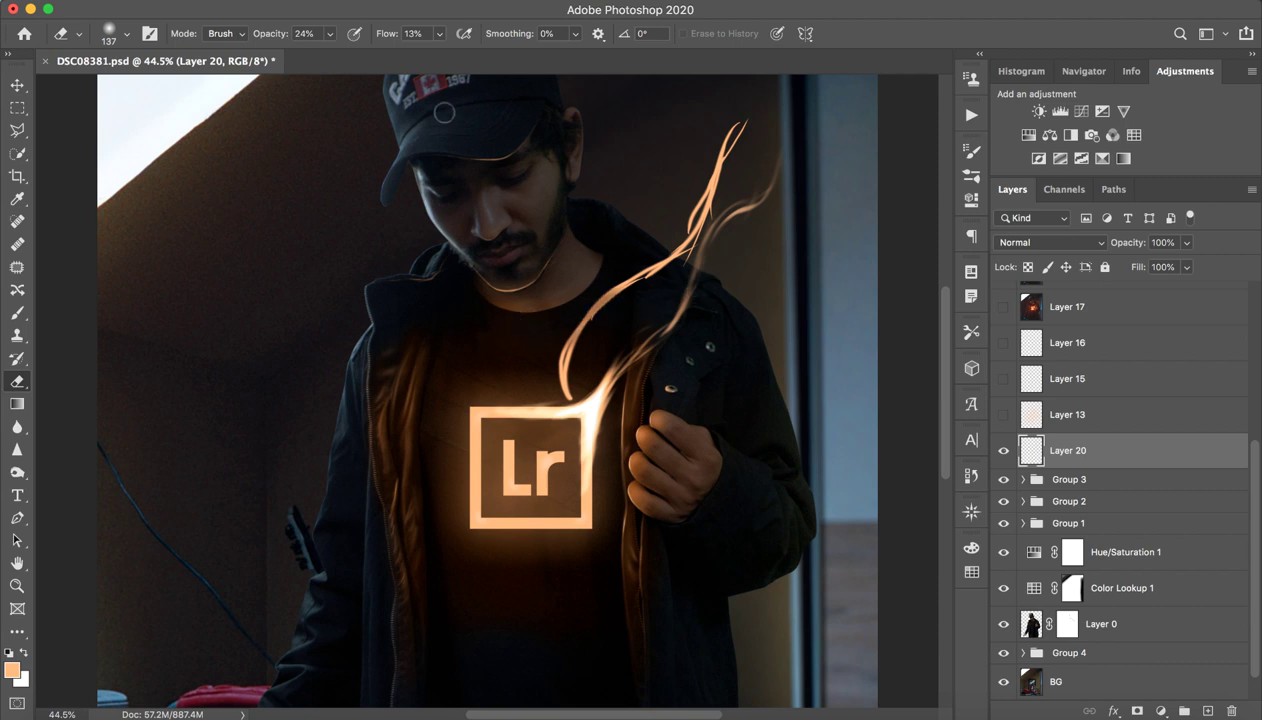
{"action": "left_click_drag", "start_coordinate": [376, 37], "coordinate": [608, 37]}
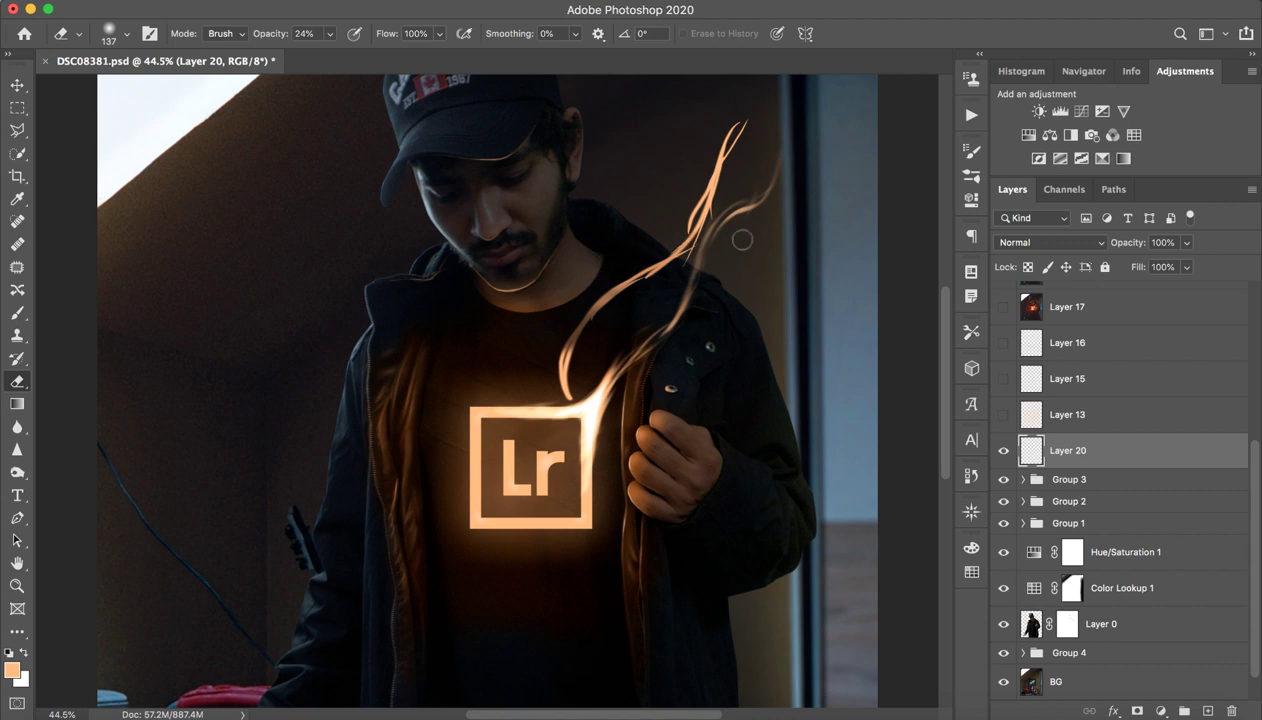
{"action": "left_click_drag", "start_coordinate": [268, 35], "coordinate": [342, 40]}
{"action": "mouse_move", "coordinate": [498, 328]}
{"action": "left_mouse_down"}
{"action": "mouse_move", "coordinate": [671, 327]}
{"action": "mouse_move", "coordinate": [502, 332]}
{"action": "mouse_move", "coordinate": [733, 276]}
{"action": "left_mouse_up"}
{"action": "mouse_move", "coordinate": [600, 264]}
{"action": "left_mouse_down"}
{"action": "mouse_move", "coordinate": [783, 246]}
{"action": "mouse_move", "coordinate": [785, 184]}
{"action": "left_mouse_up"}
{"action": "left_click_drag", "start_coordinate": [659, 171], "coordinate": [778, 148]}
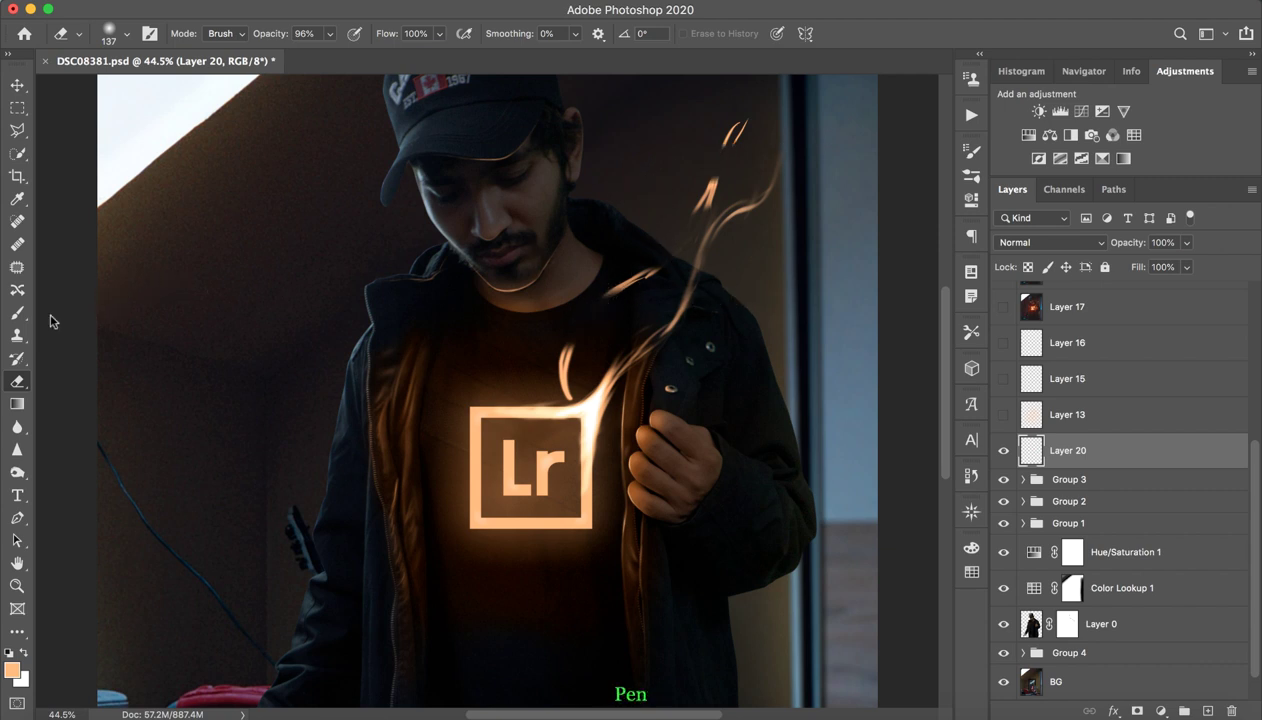
- Set the Brush to 65% opacity and paint thin curved orange streaks from the logo's upper right corner up past the shoulder
{"action": "left_click", "coordinate": [18, 312]}
{"action": "left_click_drag", "start_coordinate": [578, 368], "coordinate": [690, 212]}
{"action": "left_click_drag", "start_coordinate": [660, 258], "coordinate": [678, 198]}
{"action": "key", "text": "6"}
{"action": "key", "text": "5"}
{"action": "left_click_drag", "start_coordinate": [578, 321], "coordinate": [622, 266]}
{"action": "left_click_drag", "start_coordinate": [569, 348], "coordinate": [650, 250]}
{"action": "mouse_move", "coordinate": [607, 329]}
{"action": "left_mouse_down"}
{"action": "mouse_move", "coordinate": [718, 201]}
{"action": "mouse_move", "coordinate": [673, 272]}
{"action": "mouse_move", "coordinate": [743, 135]}
{"action": "left_mouse_up"}
{"action": "left_click_drag", "start_coordinate": [680, 244], "coordinate": [742, 92]}
{"action": "left_click_drag", "start_coordinate": [690, 190], "coordinate": [740, 112]}
{"action": "left_click_drag", "start_coordinate": [676, 244], "coordinate": [744, 102]}
{"action": "left_click_drag", "start_coordinate": [614, 296], "coordinate": [716, 160]}
{"action": "left_click_drag", "start_coordinate": [556, 306], "coordinate": [640, 262]}
{"action": "mouse_move", "coordinate": [530, 360]}
{"action": "left_mouse_down"}
{"action": "mouse_move", "coordinate": [590, 310]}
{"action": "mouse_move", "coordinate": [648, 290]}
{"action": "mouse_move", "coordinate": [560, 335]}
{"action": "mouse_move", "coordinate": [652, 256]}
{"action": "mouse_move", "coordinate": [618, 282]}
{"action": "mouse_move", "coordinate": [707, 152]}
{"action": "left_mouse_up"}
{"action": "mouse_move", "coordinate": [610, 274]}
{"action": "left_mouse_down"}
{"action": "mouse_move", "coordinate": [566, 370]}
{"action": "mouse_move", "coordinate": [598, 310]}
{"action": "left_mouse_up"}
{"action": "left_click_drag", "start_coordinate": [549, 390], "coordinate": [638, 294]}
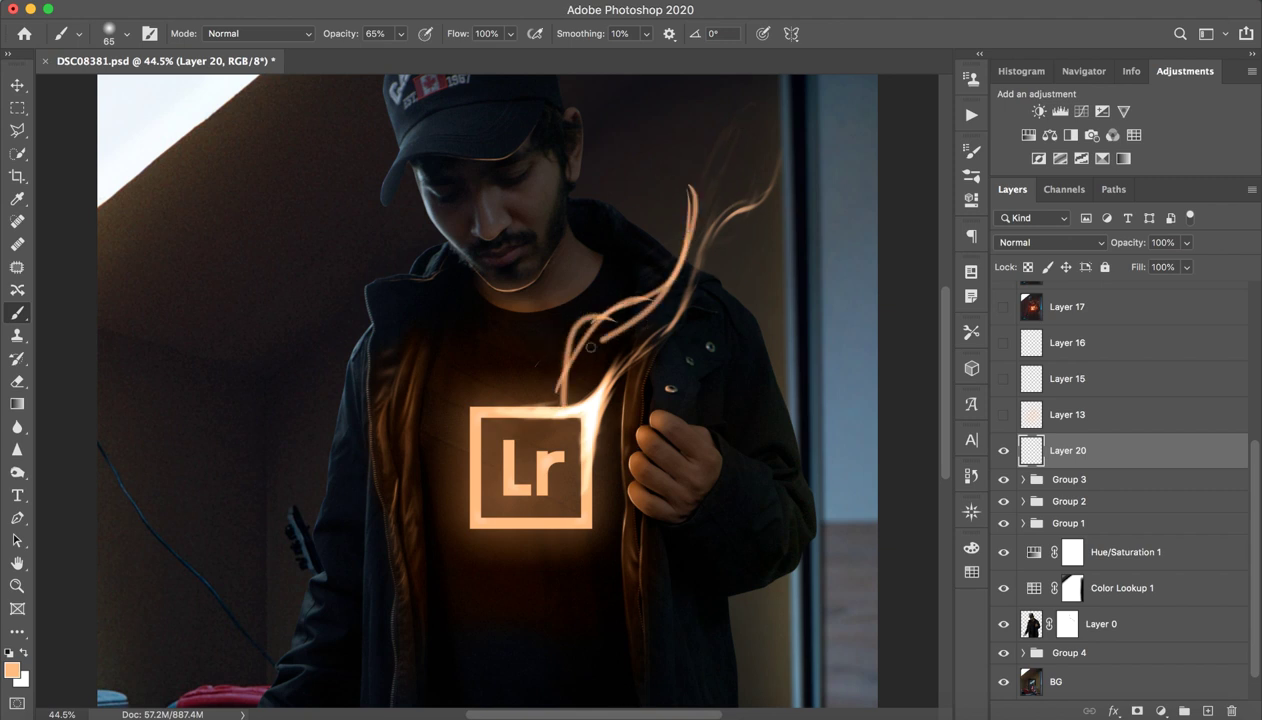
- Undo the last streak stroke and paint longer strands reaching higher beside the existing glowing streak
{"action": "key", "text": "super+z"}
{"action": "mouse_move", "coordinate": [729, 150]}
{"action": "left_mouse_down"}
{"action": "mouse_move", "coordinate": [682, 247]}
{"action": "mouse_move", "coordinate": [606, 310]}
{"action": "left_mouse_up"}
{"action": "mouse_move", "coordinate": [686, 242]}
{"action": "left_mouse_down"}
{"action": "mouse_move", "coordinate": [580, 318]}
{"action": "mouse_move", "coordinate": [582, 374]}
{"action": "left_mouse_up"}
{"action": "mouse_move", "coordinate": [572, 318]}
{"action": "left_mouse_down"}
{"action": "mouse_move", "coordinate": [637, 297]}
{"action": "mouse_move", "coordinate": [559, 331]}
{"action": "left_mouse_up"}
{"action": "left_click_drag", "start_coordinate": [683, 241], "coordinate": [701, 200]}
{"action": "left_click_drag", "start_coordinate": [575, 354], "coordinate": [692, 262]}
{"action": "left_click_drag", "start_coordinate": [614, 302], "coordinate": [702, 188]}
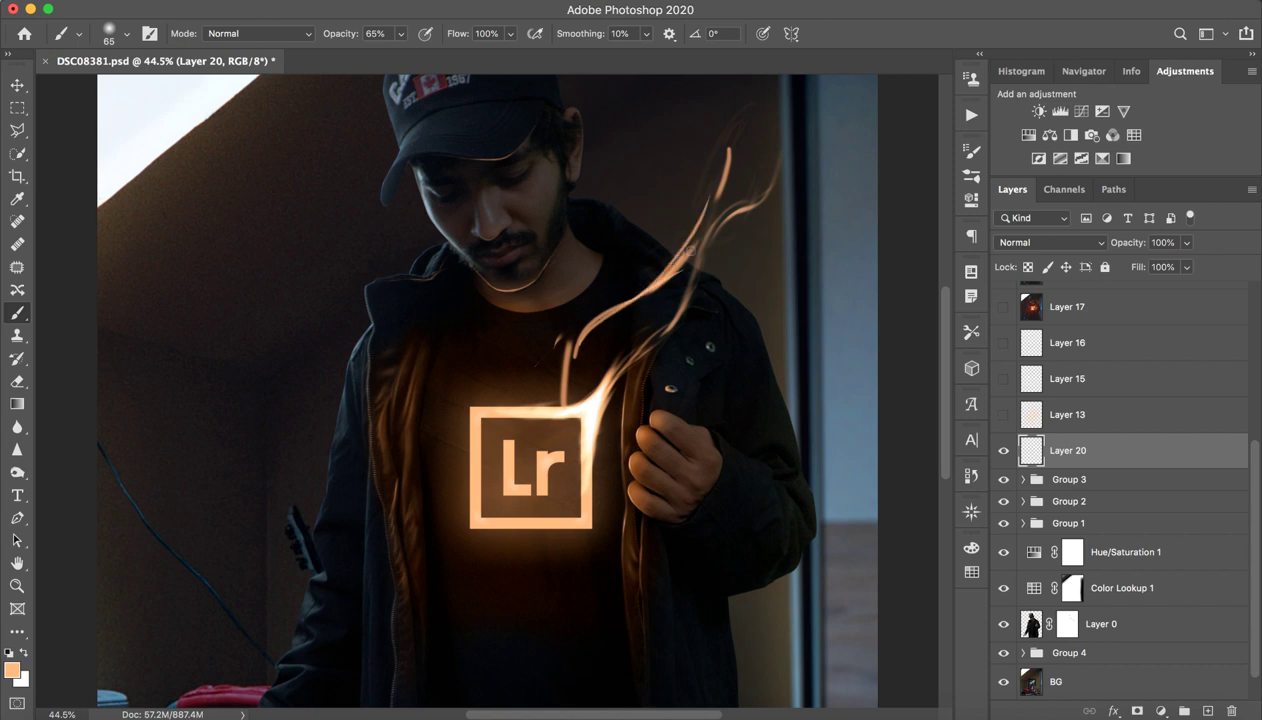
- Add fine branching strands between the logo's corner and the shoulder, undoing the unwanted strokes
{"action": "left_click_drag", "start_coordinate": [637, 272], "coordinate": [701, 220]}
{"action": "left_click_drag", "start_coordinate": [644, 299], "coordinate": [708, 200]}
{"action": "key", "text": "super+z"}
{"action": "left_click_drag", "start_coordinate": [678, 254], "coordinate": [702, 216]}
{"action": "mouse_move", "coordinate": [644, 279]}
{"action": "left_mouse_down"}
{"action": "mouse_move", "coordinate": [706, 200]}
{"action": "mouse_move", "coordinate": [736, 118]}
{"action": "mouse_move", "coordinate": [678, 254]}
{"action": "left_mouse_up"}
{"action": "key", "text": "super+z"}
{"action": "left_click_drag", "start_coordinate": [703, 177], "coordinate": [619, 319]}
{"action": "key", "text": "super+z"}
{"action": "mouse_move", "coordinate": [687, 191]}
{"action": "left_mouse_down"}
{"action": "mouse_move", "coordinate": [554, 364]}
{"action": "mouse_move", "coordinate": [570, 400]}
{"action": "mouse_move", "coordinate": [600, 312]}
{"action": "mouse_move", "coordinate": [580, 365]}
{"action": "mouse_move", "coordinate": [592, 354]}
{"action": "mouse_move", "coordinate": [572, 342]}
{"action": "mouse_move", "coordinate": [560, 376]}
{"action": "left_mouse_up"}
{"action": "key", "text": "super+z"}
{"action": "left_click_drag", "start_coordinate": [622, 310], "coordinate": [568, 388]}
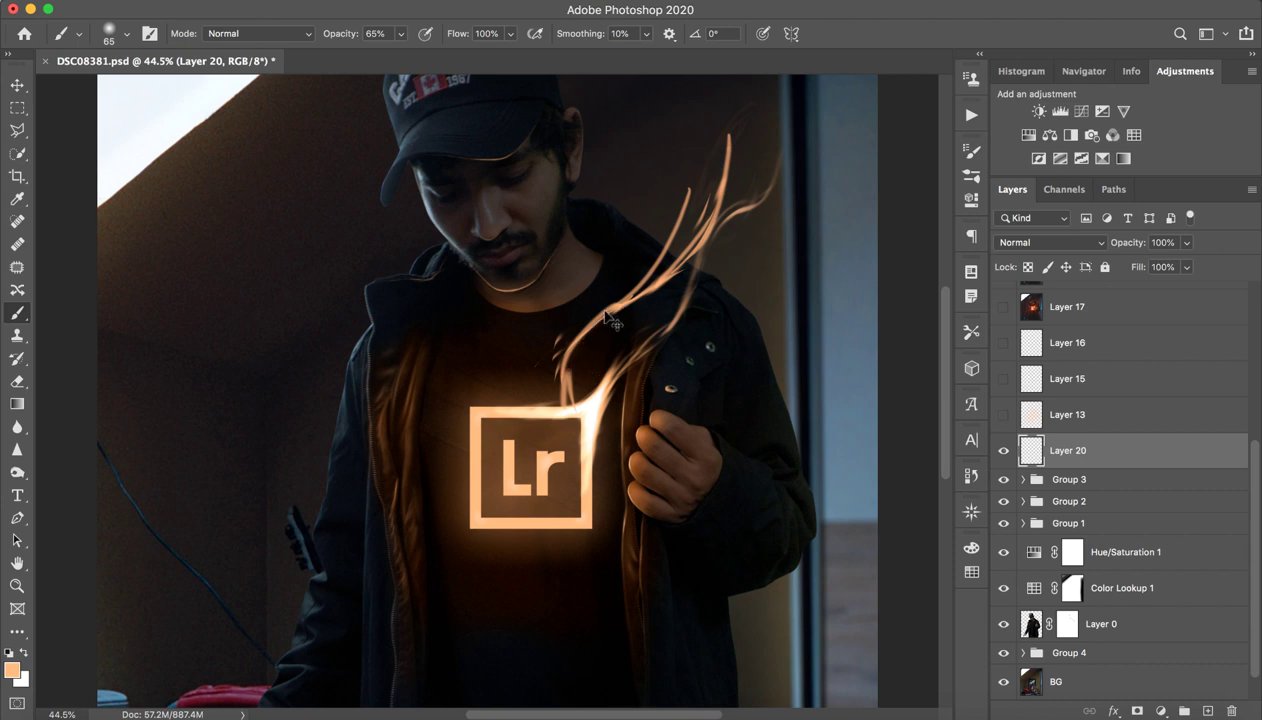
- View the whole image and delete the practice streak layer, Layer 20
{"action": "key", "text": "z"}
{"action": "mouse_move", "coordinate": [637, 330]}
{"action": "left_mouse_down"}
{"action": "mouse_move", "coordinate": [549, 259]}
{"action": "mouse_move", "coordinate": [609, 268]}
{"action": "left_mouse_up"}
{"action": "key", "text": "b"}
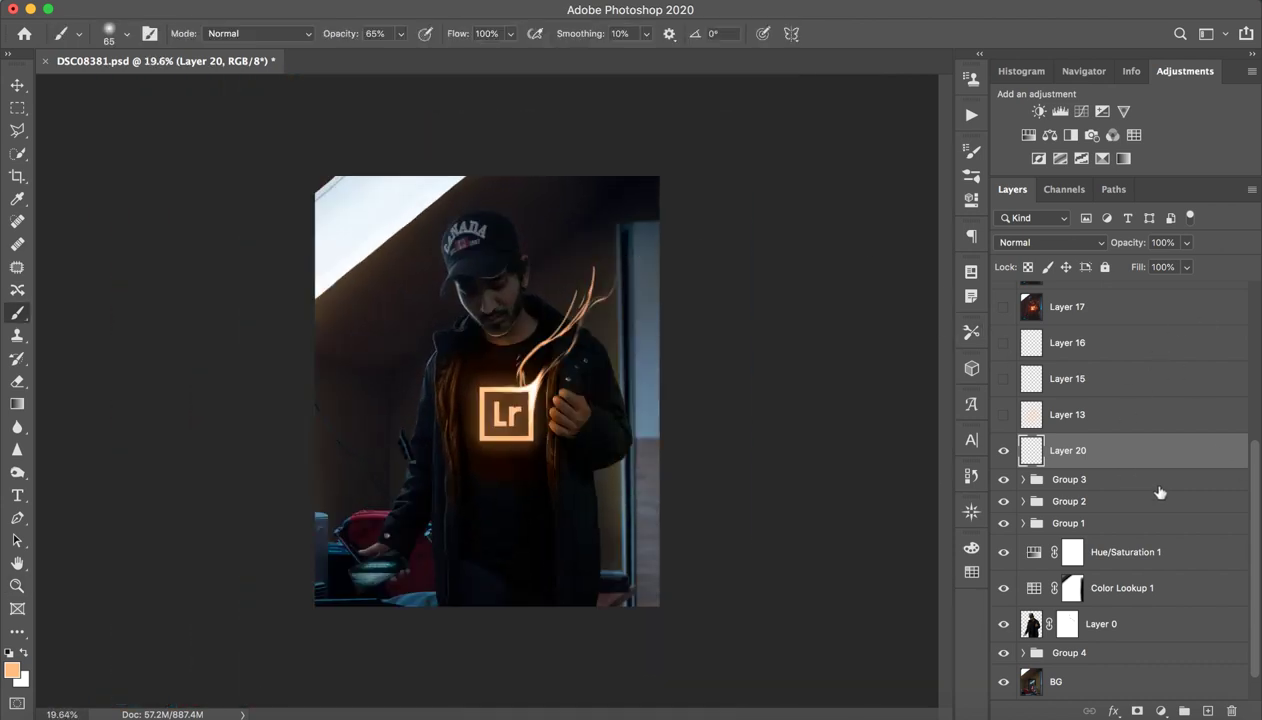
{"action": "left_click", "coordinate": [1232, 706]}
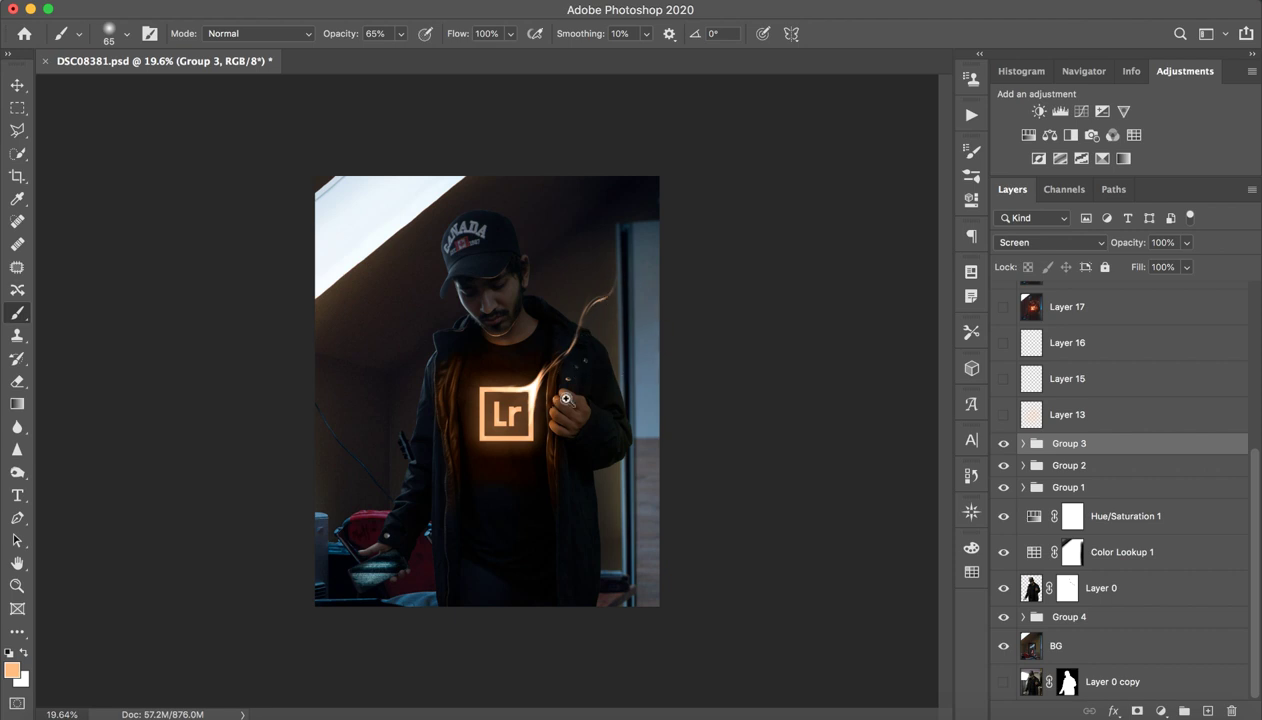
- Compare the whole image with and without Group 3, leaving the group turned on
{"action": "key", "text": "z"}
{"action": "left_click_drag", "start_coordinate": [545, 425], "coordinate": [615, 430]}
{"action": "left_click", "coordinate": [1004, 443]}
{"action": "left_click", "coordinate": [1003, 443]}
{"action": "left_click", "coordinate": [1003, 443]}
{"action": "left_click", "coordinate": [1001, 444]}
{"action": "left_click", "coordinate": [1001, 444]}
{"action": "left_click", "coordinate": [1002, 446]}
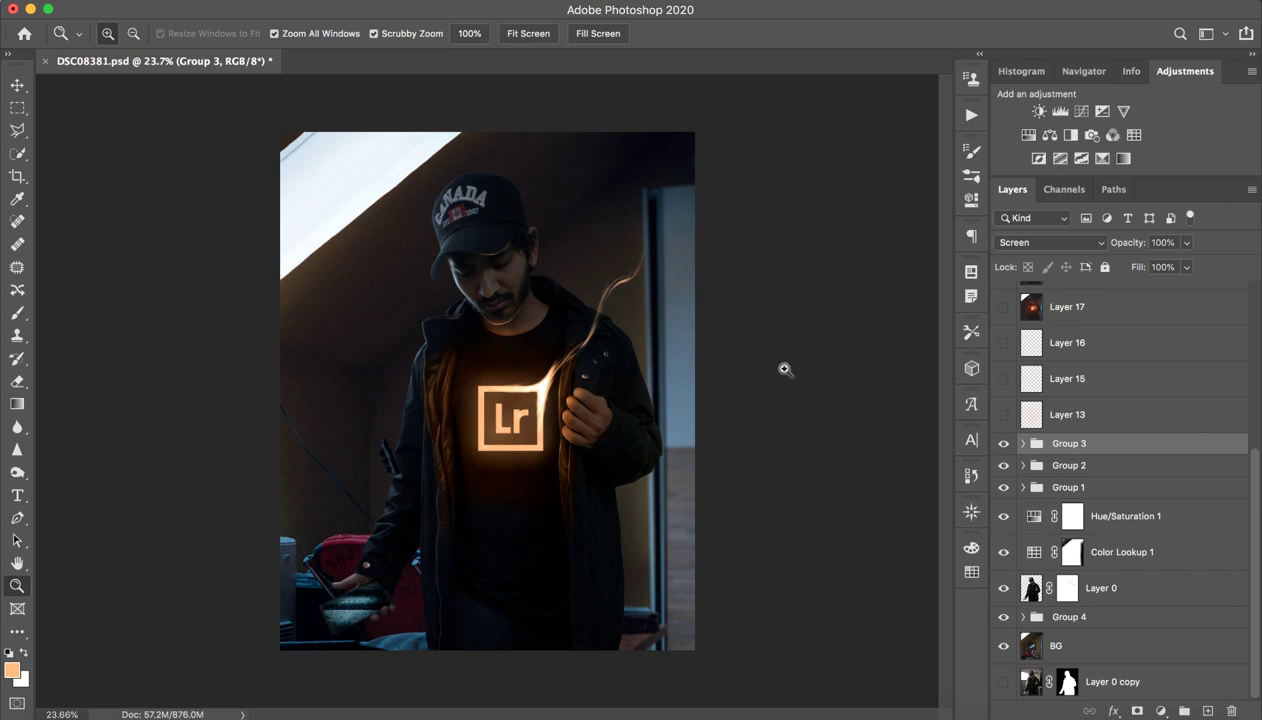
- Turn on Layer 13 and check its blend mode, keeping Hard Light
{"action": "left_click", "coordinate": [1105, 418]}
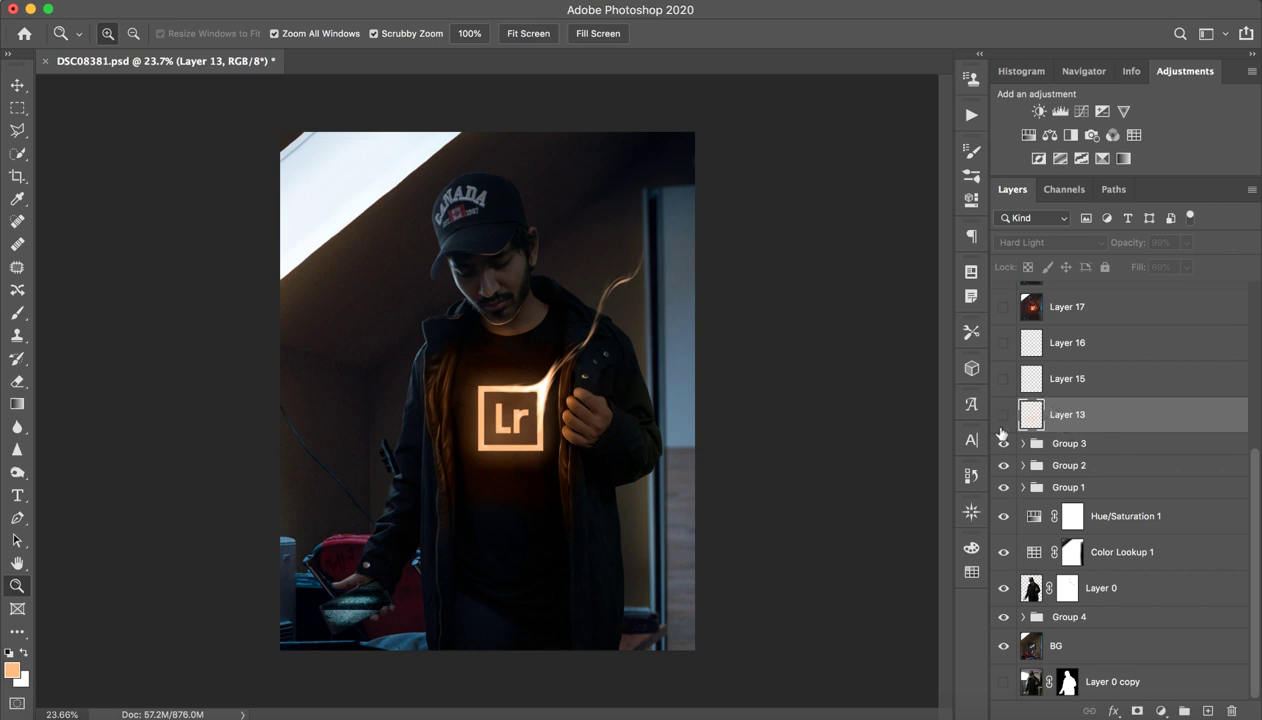
{"action": "left_click", "coordinate": [1004, 415]}
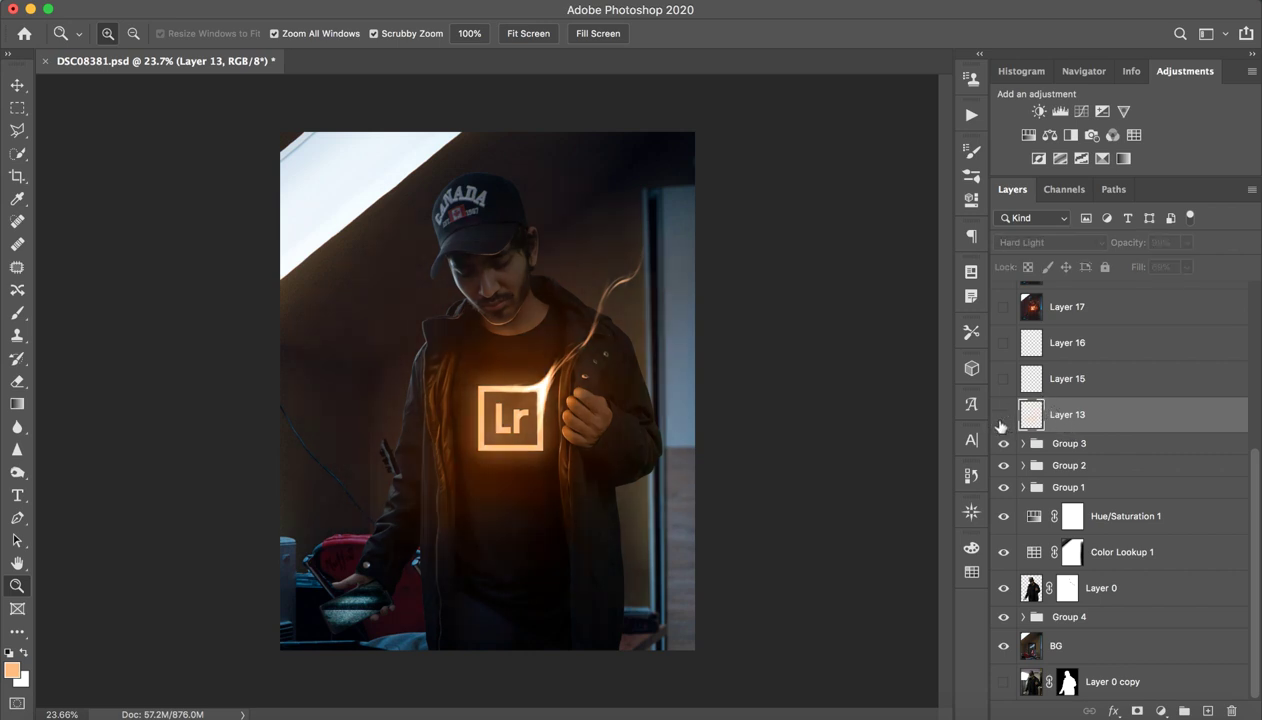
{"action": "left_click", "coordinate": [1004, 416]}
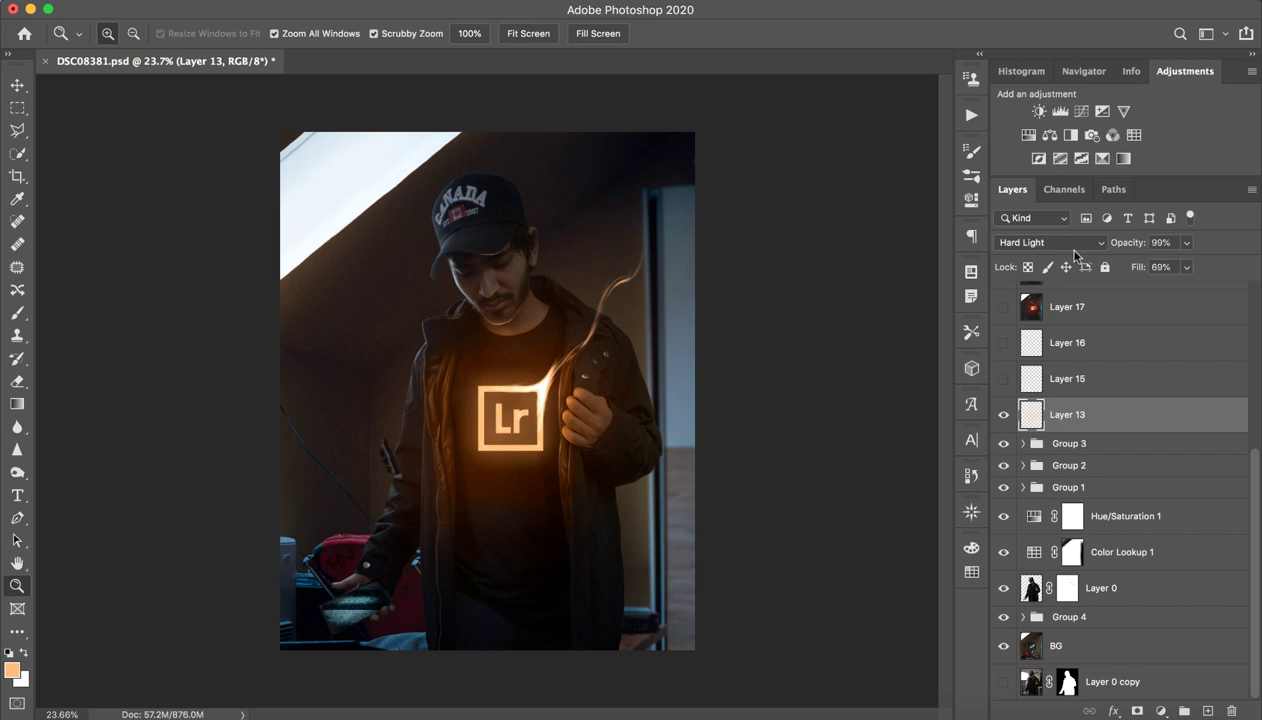
{"action": "left_click", "coordinate": [1040, 243]}
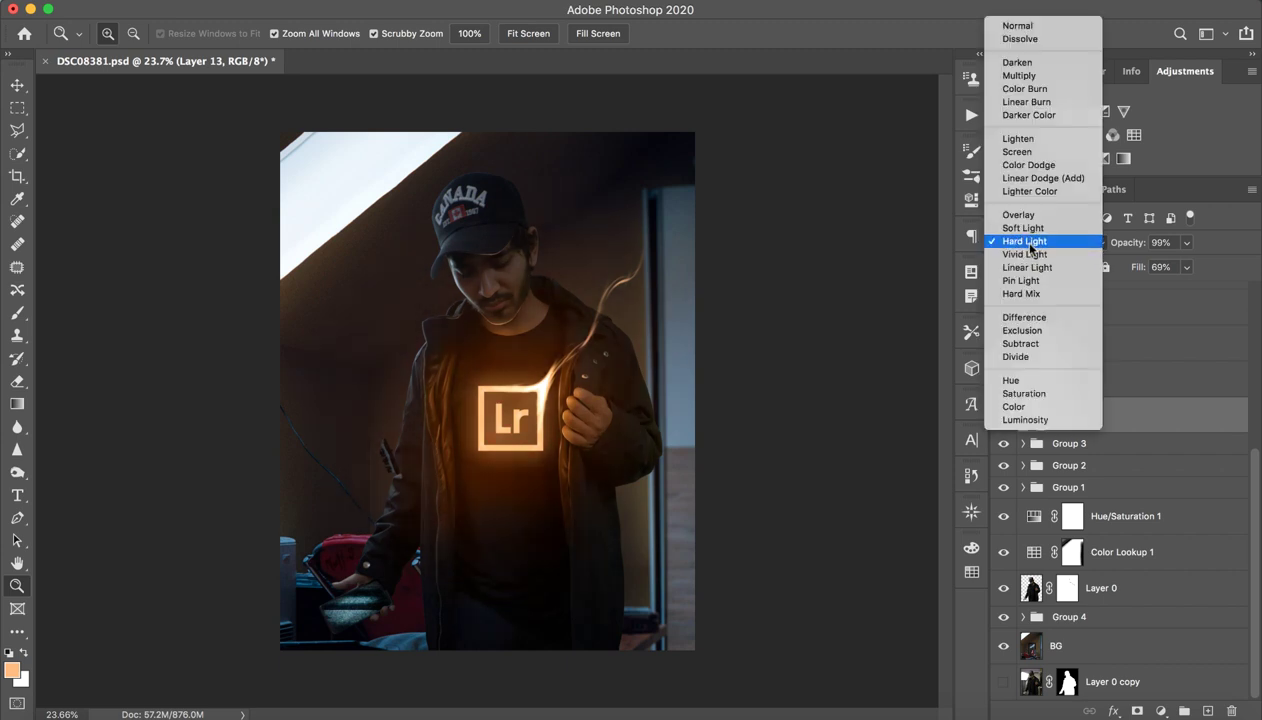
{"action": "left_click", "coordinate": [1030, 249]}
- Turn on Layer 15 and Layer 16 and inspect the small particles around the glowing streak
{"action": "left_click", "coordinate": [1155, 352]}
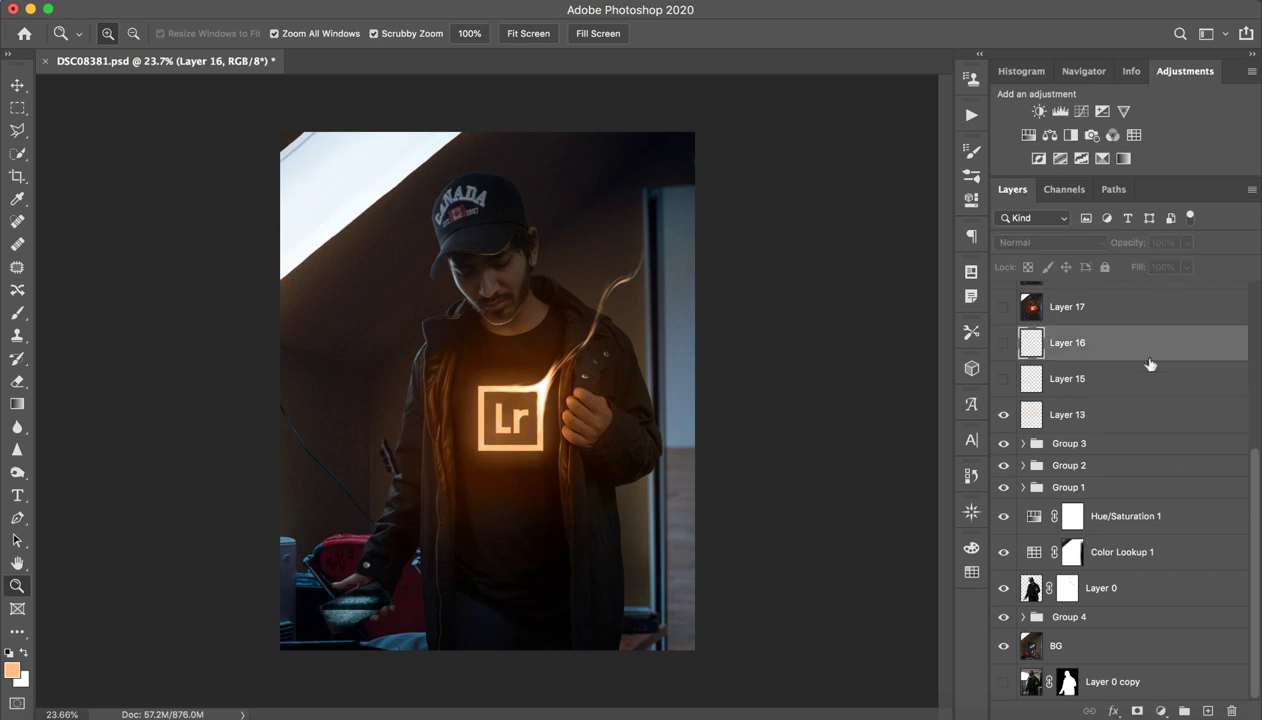
{"action": "left_click", "coordinate": [1130, 420]}
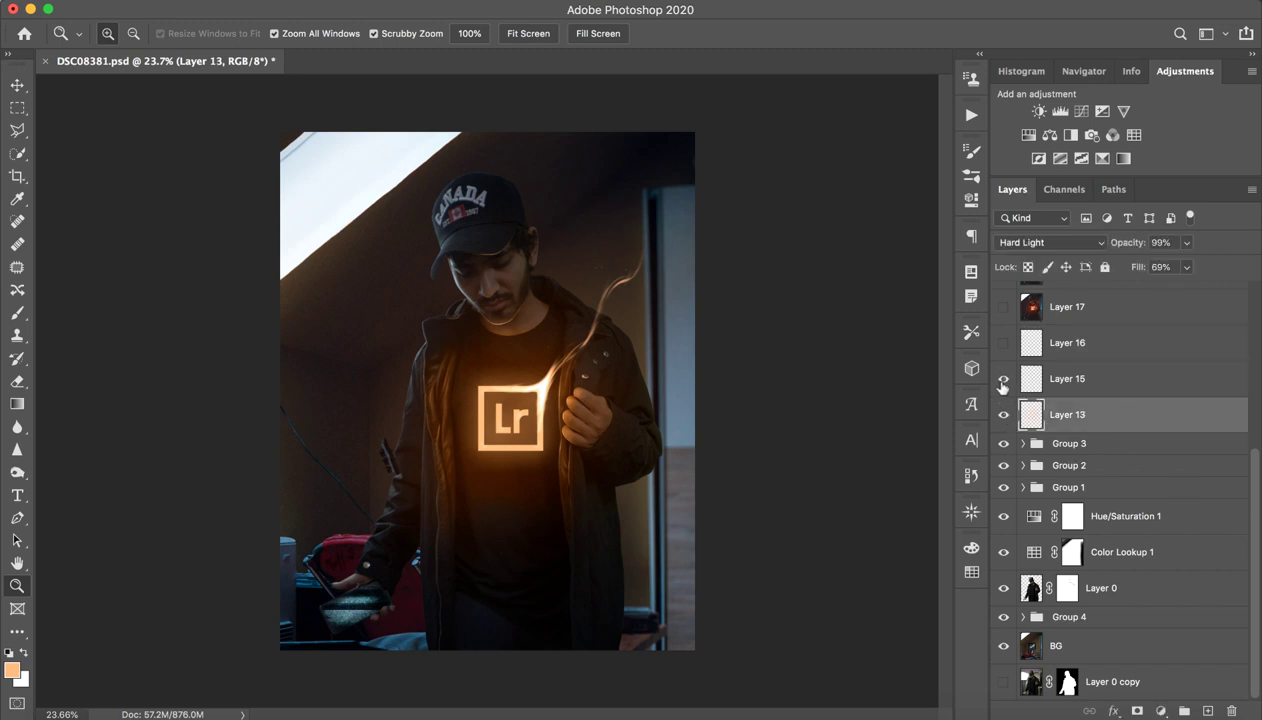
{"action": "left_click_drag", "start_coordinate": [598, 350], "coordinate": [700, 281]}
{"action": "left_click_drag", "start_coordinate": [742, 159], "coordinate": [700, 156]}
{"action": "left_click_drag", "start_coordinate": [714, 226], "coordinate": [700, 342]}
{"action": "left_click_drag", "start_coordinate": [756, 303], "coordinate": [708, 278]}
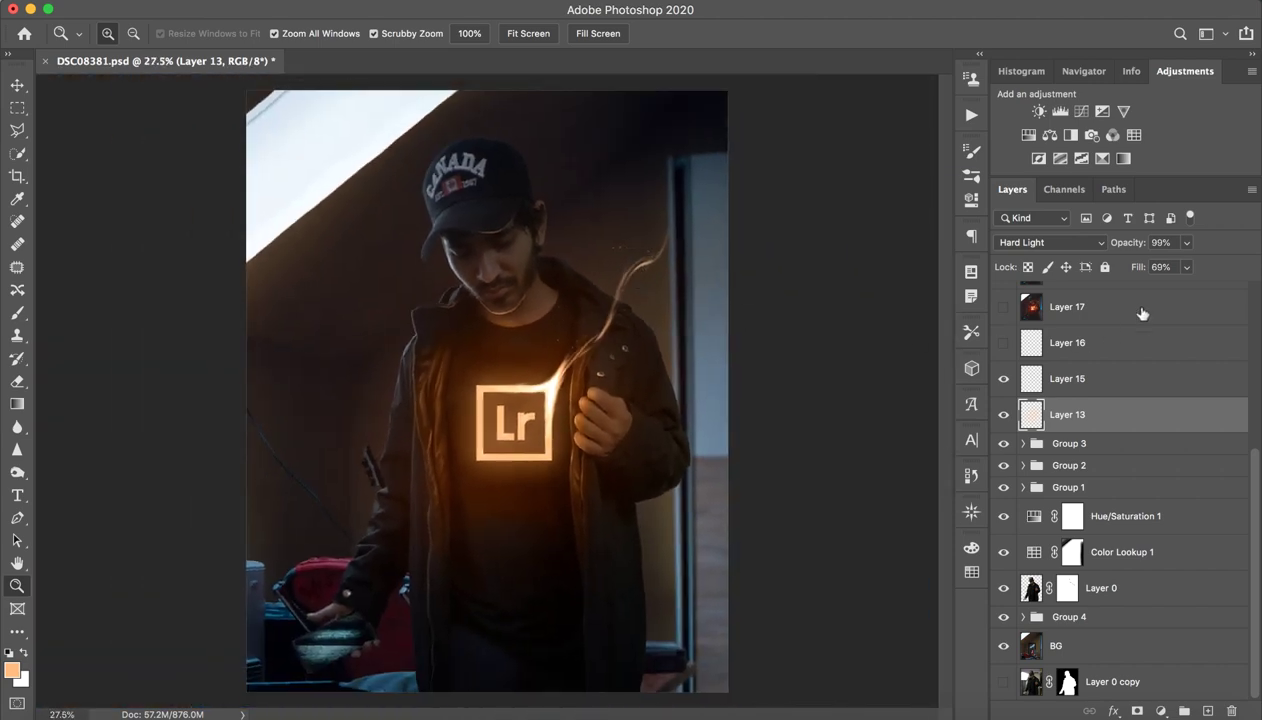
{"action": "left_click", "coordinate": [1138, 377]}
{"action": "left_click", "coordinate": [1143, 353]}
{"action": "left_click", "coordinate": [1003, 343]}
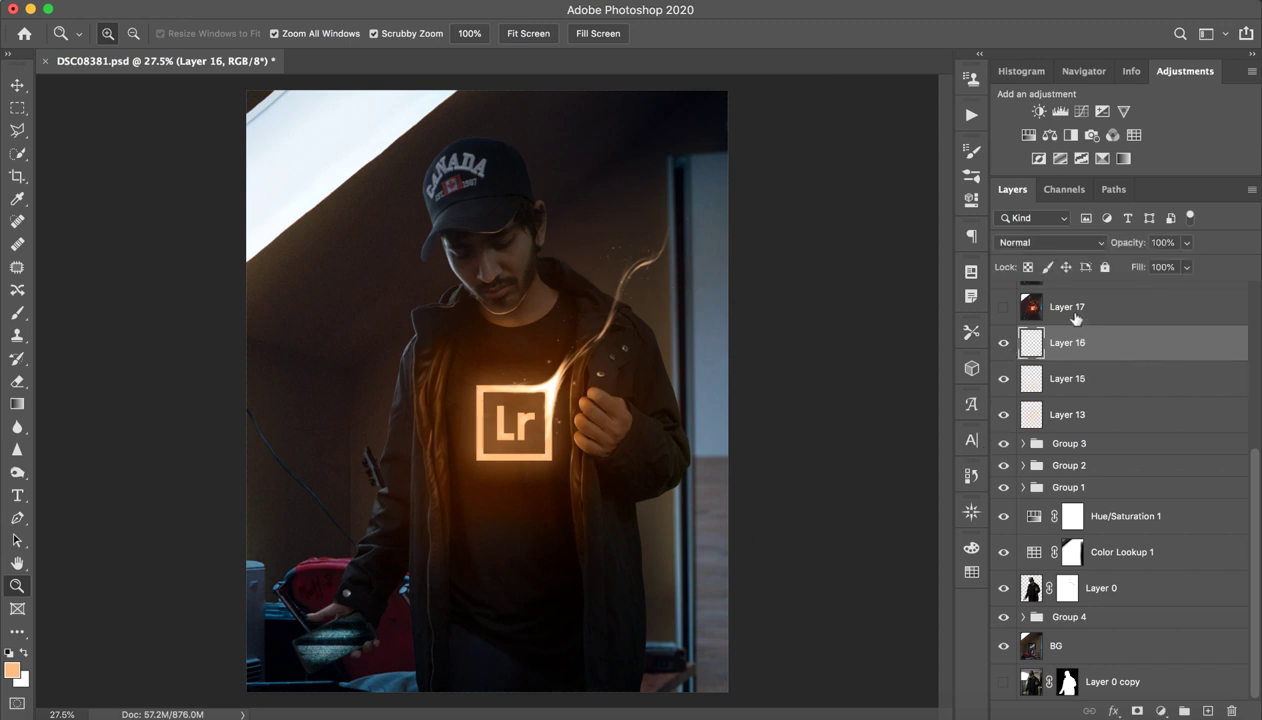
- Turn on the color-graded Layer 17 and view the whole image
{"action": "left_click", "coordinate": [1108, 312]}
{"action": "left_click", "coordinate": [1004, 308]}
{"action": "mouse_move", "coordinate": [720, 372]}
{"action": "left_mouse_down"}
{"action": "mouse_move", "coordinate": [690, 375]}
{"action": "mouse_move", "coordinate": [708, 375]}
{"action": "left_mouse_up"}
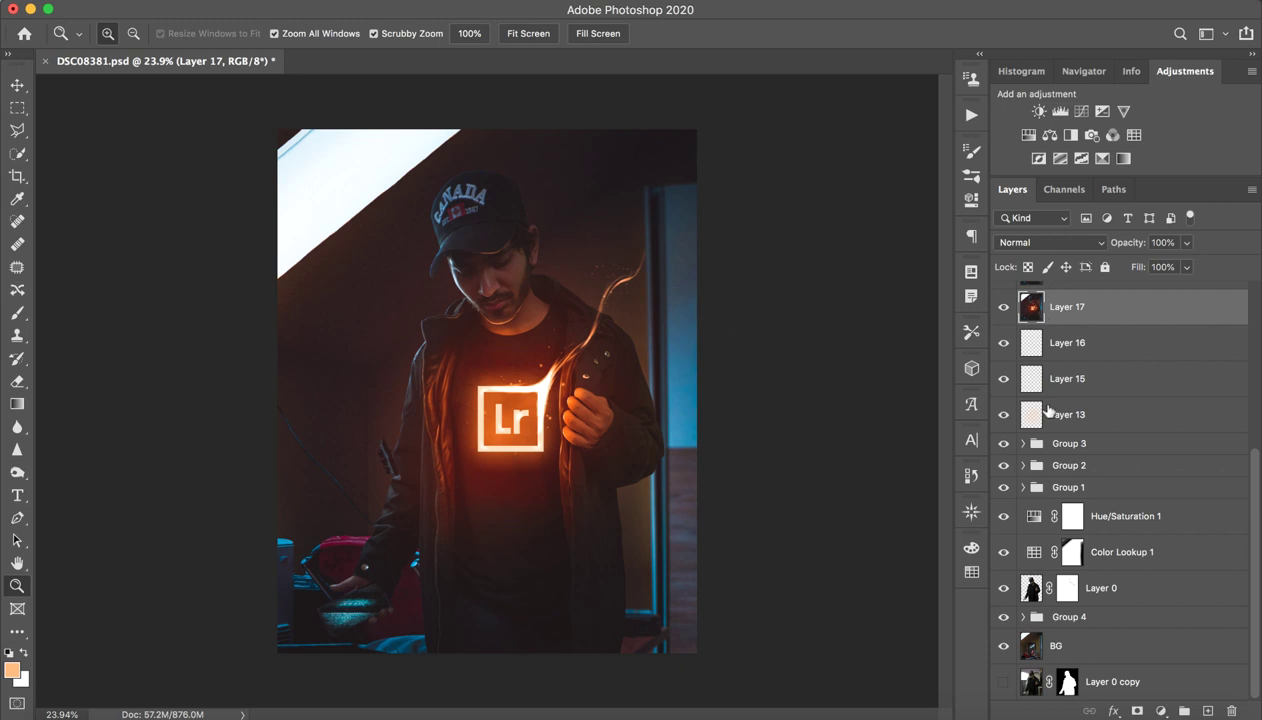
- Turn on Layer 17 copy and Layer 18, keeping Layer 18's blend mode at Overlay
{"action": "scroll", "coordinate": [1045, 392], "scroll_direction": "up", "scroll_amount": 5}
{"action": "left_click", "coordinate": [1003, 548]}
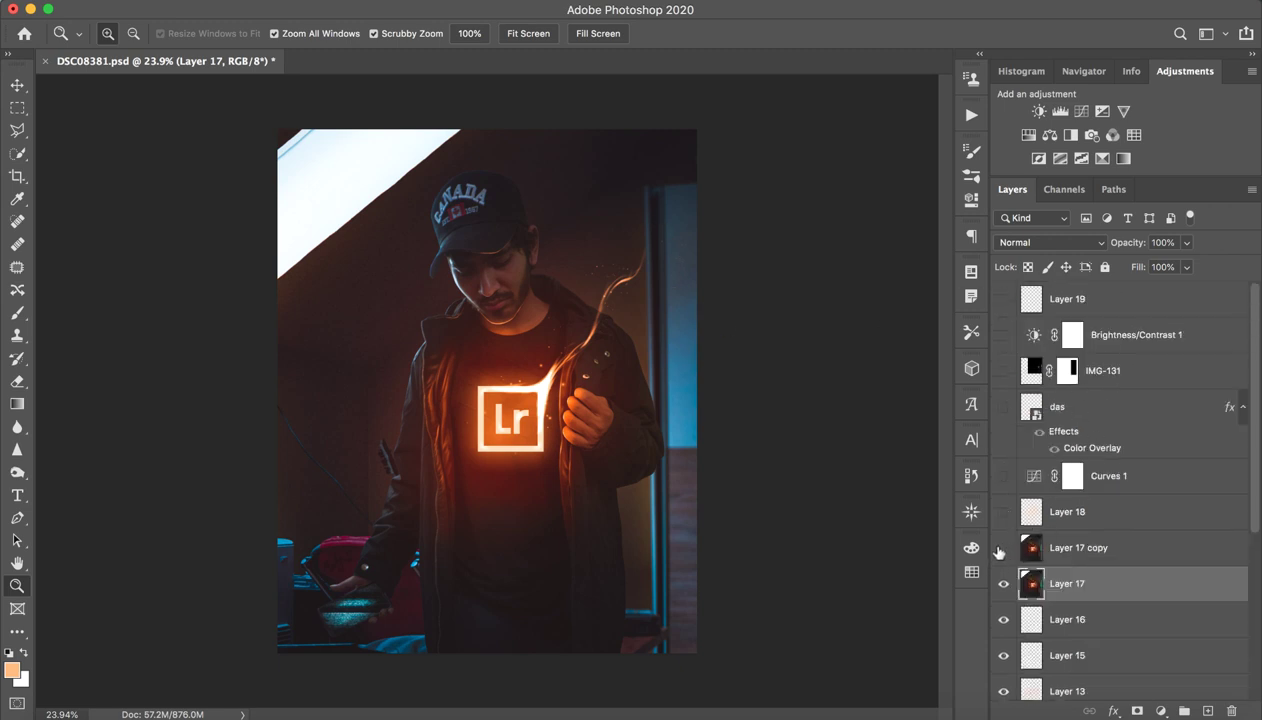
{"action": "left_click", "coordinate": [1105, 477]}
{"action": "left_click", "coordinate": [1003, 512]}
{"action": "left_click", "coordinate": [1003, 512]}
{"action": "left_click", "coordinate": [1003, 512]}
{"action": "left_click", "coordinate": [1115, 509]}
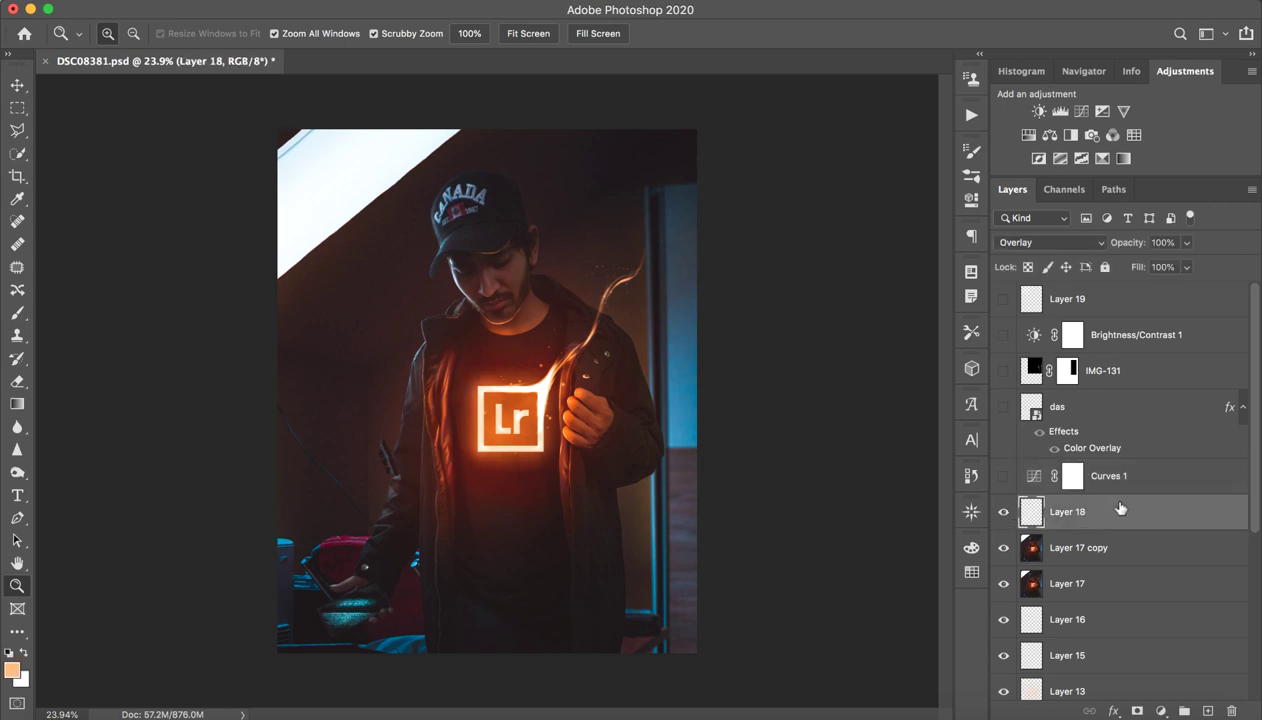
{"action": "left_click", "coordinate": [1033, 242]}
{"action": "left_click", "coordinate": [1030, 242]}
- Try white as the painting colour on Layer 18 up close around the logo and hand, undoing the trial edits
{"action": "key", "text": "b"}
{"action": "key", "text": "z"}
{"action": "mouse_move", "coordinate": [345, 379]}
{"action": "left_mouse_down"}
{"action": "mouse_move", "coordinate": [394, 380]}
{"action": "mouse_move", "coordinate": [414, 353]}
{"action": "mouse_move", "coordinate": [386, 405]}
{"action": "mouse_move", "coordinate": [391, 450]}
{"action": "mouse_move", "coordinate": [404, 366]}
{"action": "mouse_move", "coordinate": [396, 469]}
{"action": "mouse_move", "coordinate": [418, 614]}
{"action": "left_mouse_up"}
{"action": "key", "text": "b"}
{"action": "key", "text": "x"}
{"action": "key", "text": "super+z"}
{"action": "key", "text": "super+z"}
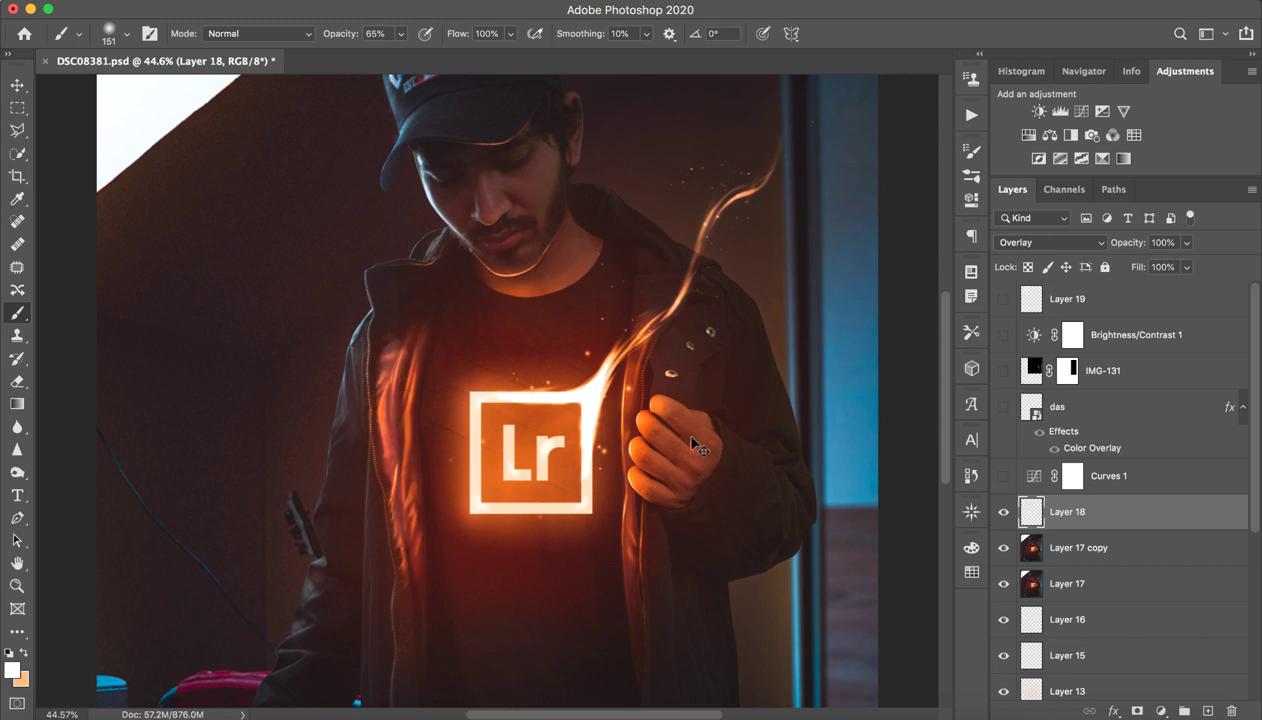
{"action": "key", "text": "super+z"}
{"action": "key", "text": "super+z"}
{"action": "key", "text": "super+z"}
{"action": "key", "text": "super+z"}
{"action": "key", "text": "super+z"}
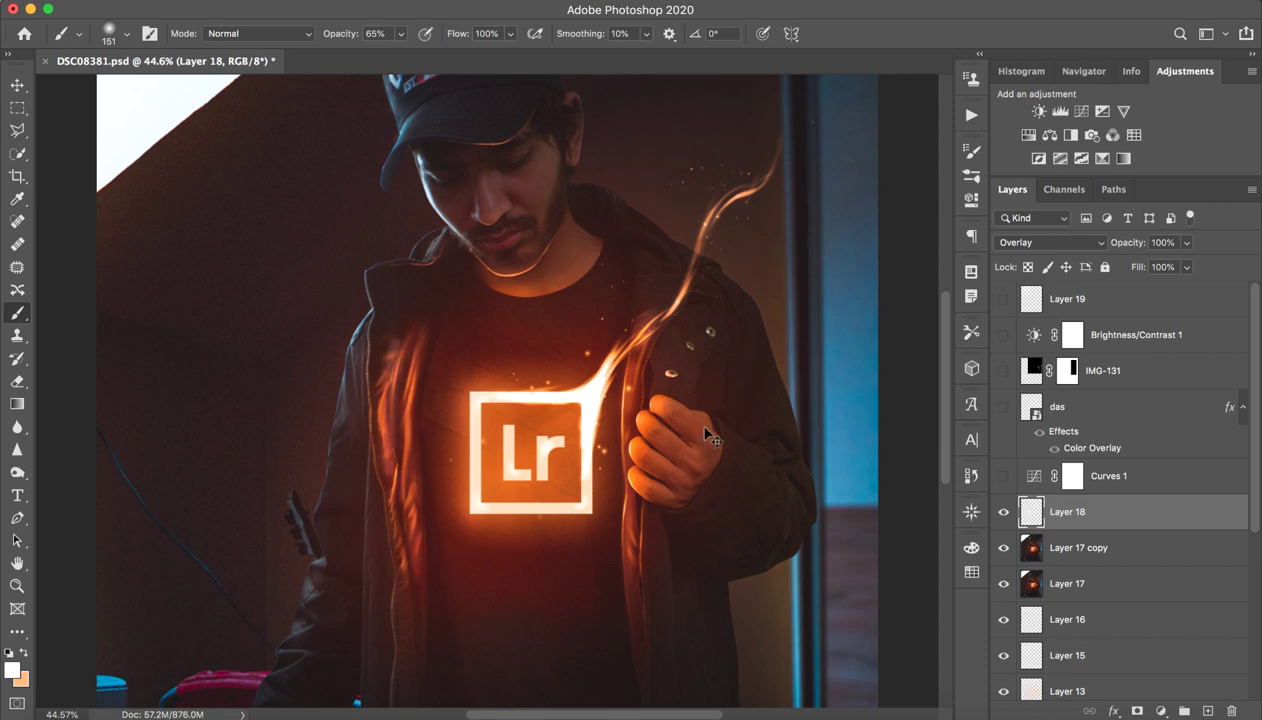
- Check Layer 18's effect on the whole image, leaving the layer turned on
{"action": "key", "text": "z"}
{"action": "left_click_drag", "start_coordinate": [763, 420], "coordinate": [701, 428]}
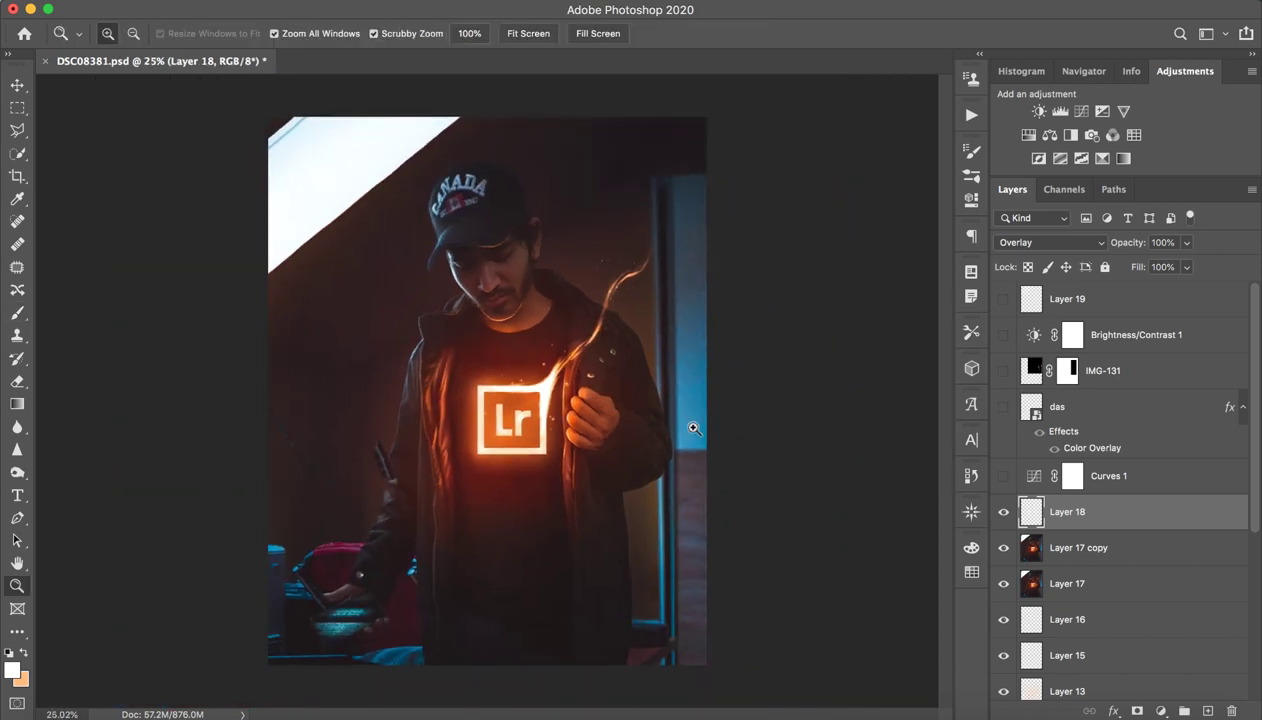
{"action": "key", "text": "b"}
{"action": "left_click", "coordinate": [1004, 513]}
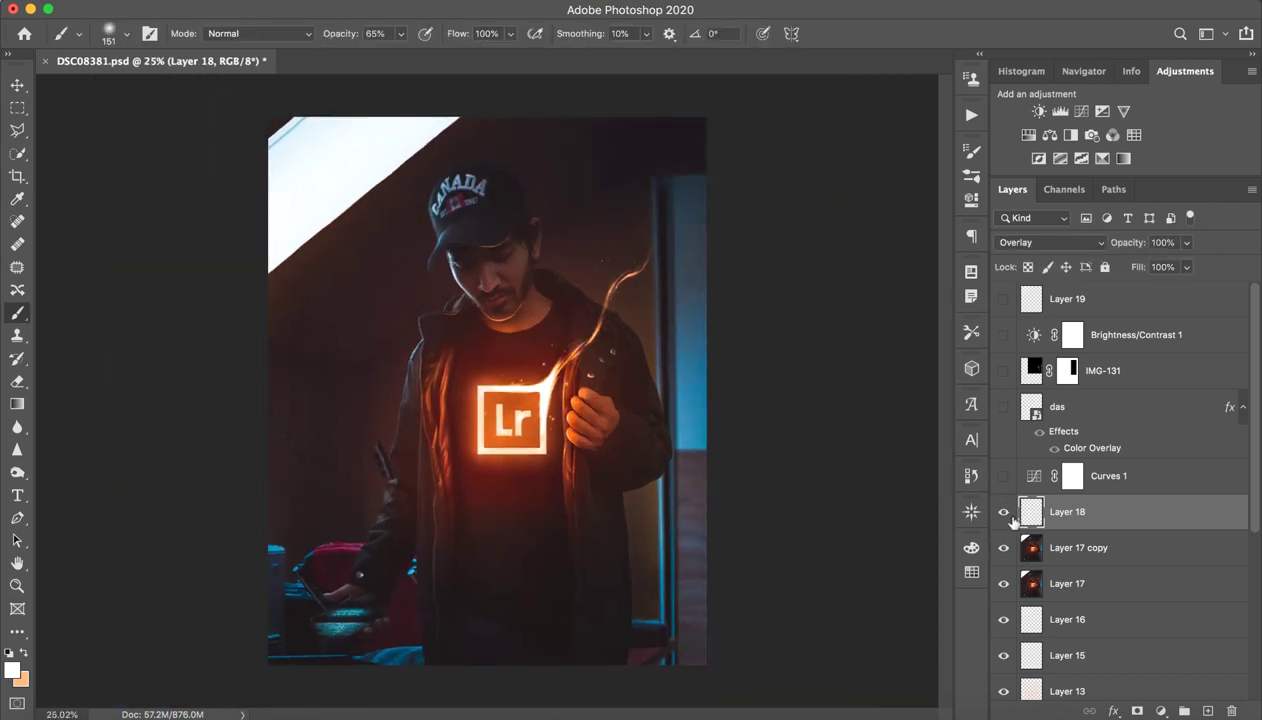
- Turn on the Curves 1 adjustment and compare the image with and without it, up close and in full
{"action": "left_click_drag", "start_coordinate": [1105, 476], "coordinate": [1141, 460]}
{"action": "left_click", "coordinate": [1030, 486]}
{"action": "left_click", "coordinate": [1004, 477]}
{"action": "left_click", "coordinate": [1004, 477]}
{"action": "left_click", "coordinate": [1004, 477]}
{"action": "key", "text": "super+space"}
{"action": "mouse_move", "coordinate": [551, 446]}
{"action": "left_mouse_down"}
{"action": "mouse_move", "coordinate": [524, 448]}
{"action": "mouse_move", "coordinate": [559, 448]}
{"action": "left_mouse_up"}
{"action": "left_click", "coordinate": [1004, 477]}
{"action": "key", "text": "z"}
{"action": "left_click_drag", "start_coordinate": [543, 397], "coordinate": [653, 386]}
{"action": "left_click_drag", "start_coordinate": [820, 364], "coordinate": [690, 372]}
{"action": "key", "text": "super+space"}
{"action": "left_click_drag", "start_coordinate": [594, 450], "coordinate": [632, 450]}
{"action": "left_click", "coordinate": [1003, 477]}
- Turn on the das signature layer and compare the image with and without it
{"action": "left_click", "coordinate": [995, 408]}
{"action": "left_click", "coordinate": [1003, 408]}
{"action": "left_click", "coordinate": [1003, 408]}
{"action": "left_click", "coordinate": [1003, 408]}
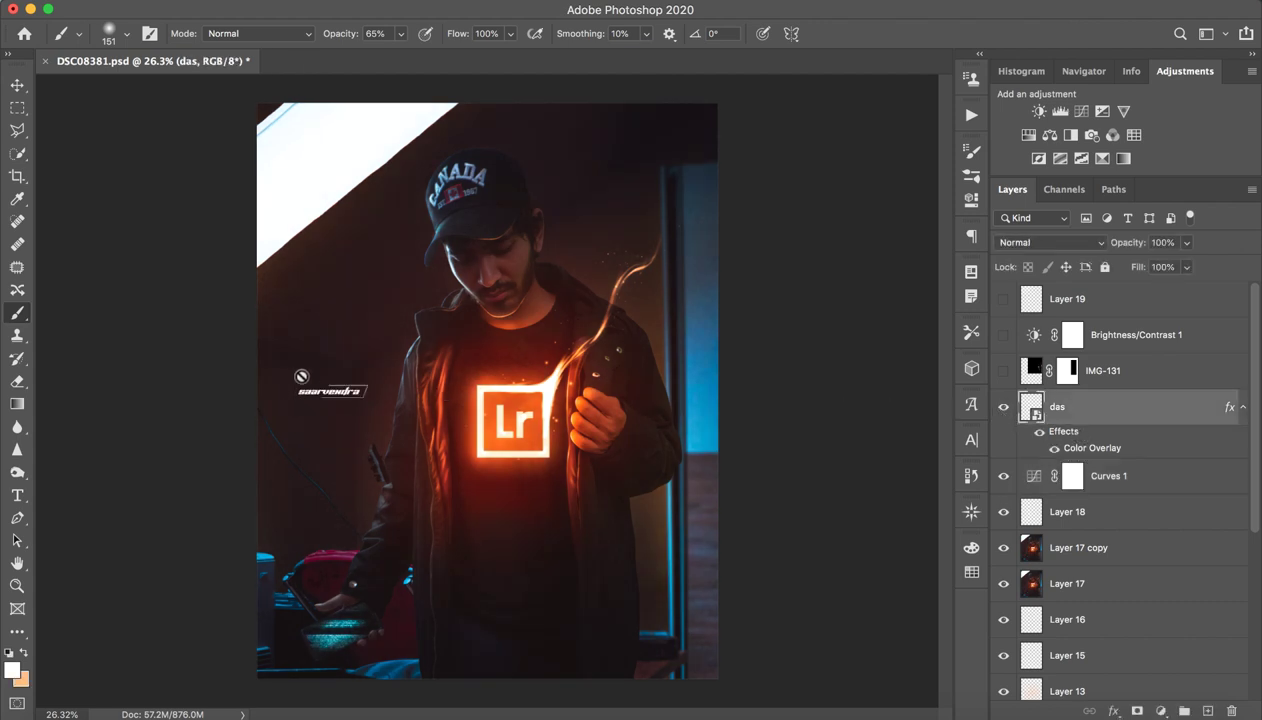
- Turn on the IMG-131 texture layer over the window and check its mask's effect, leaving its layer style unchanged
{"action": "left_click", "coordinate": [1147, 370]}
{"action": "left_click", "coordinate": [1003, 371]}
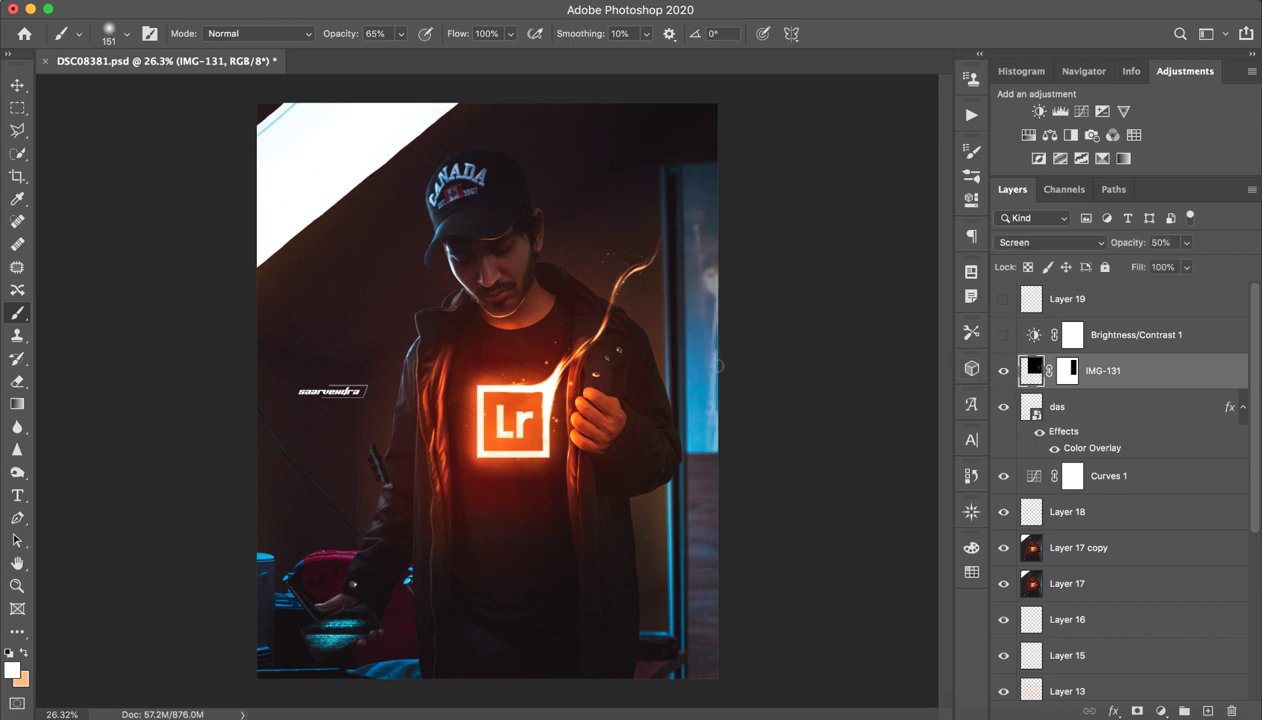
{"action": "left_click", "coordinate": [1068, 373], "text": "shift"}
{"action": "left_click", "coordinate": [1068, 373], "text": "shift"}
{"action": "double_click", "coordinate": [1088, 380]}
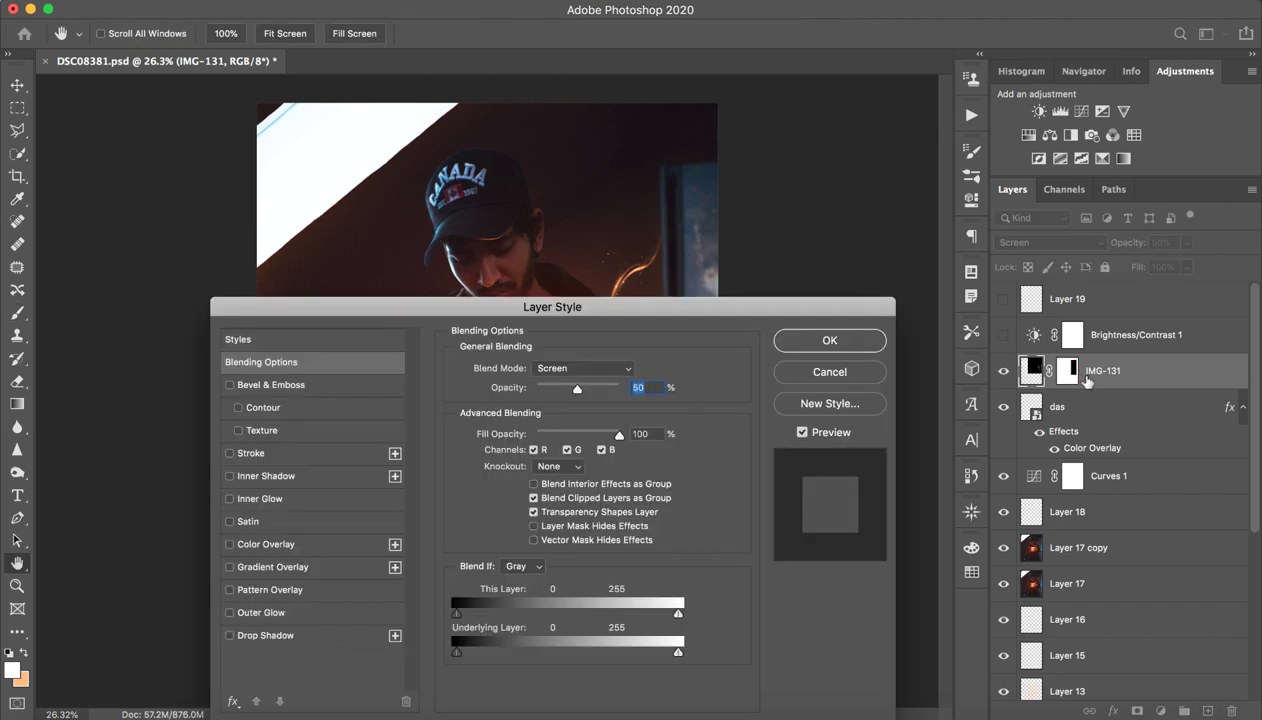
{"action": "left_click", "coordinate": [828, 373]}
- Turn on the Brightness/Contrast 1 adjustment and Layer 19, comparing the image with and without the adjustment
{"action": "left_click", "coordinate": [1113, 340]}
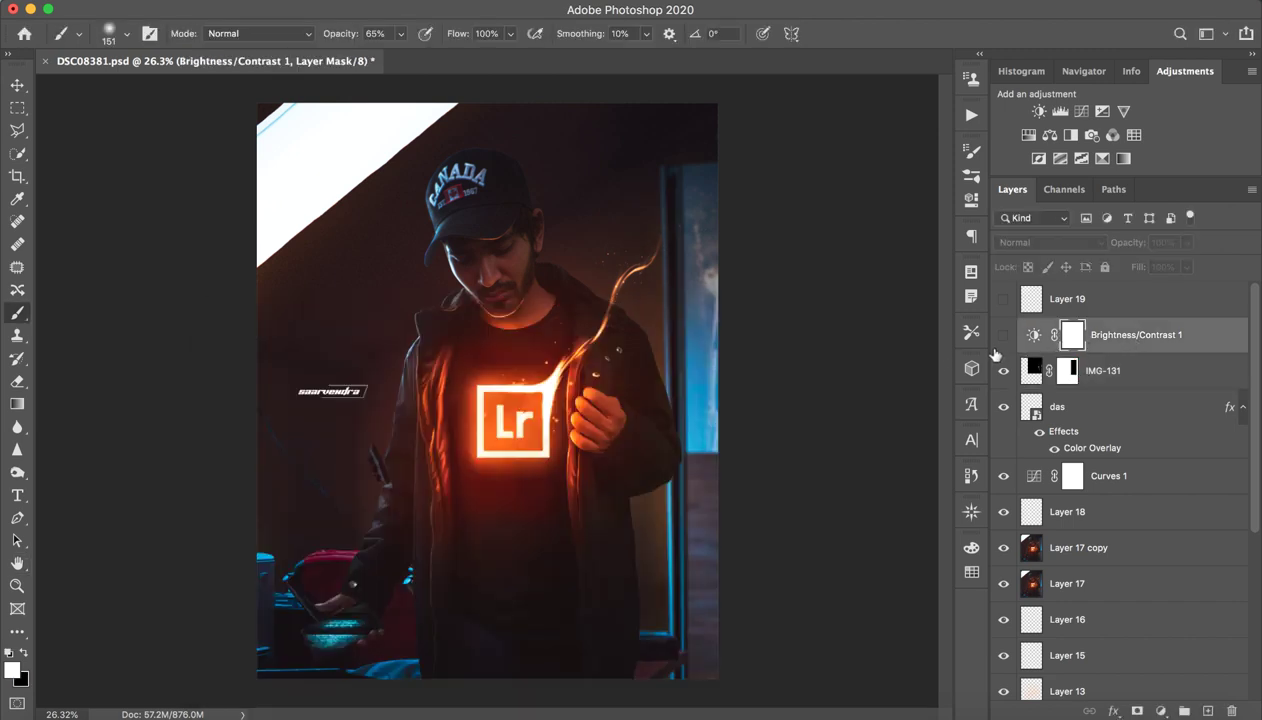
{"action": "left_click", "coordinate": [1002, 336]}
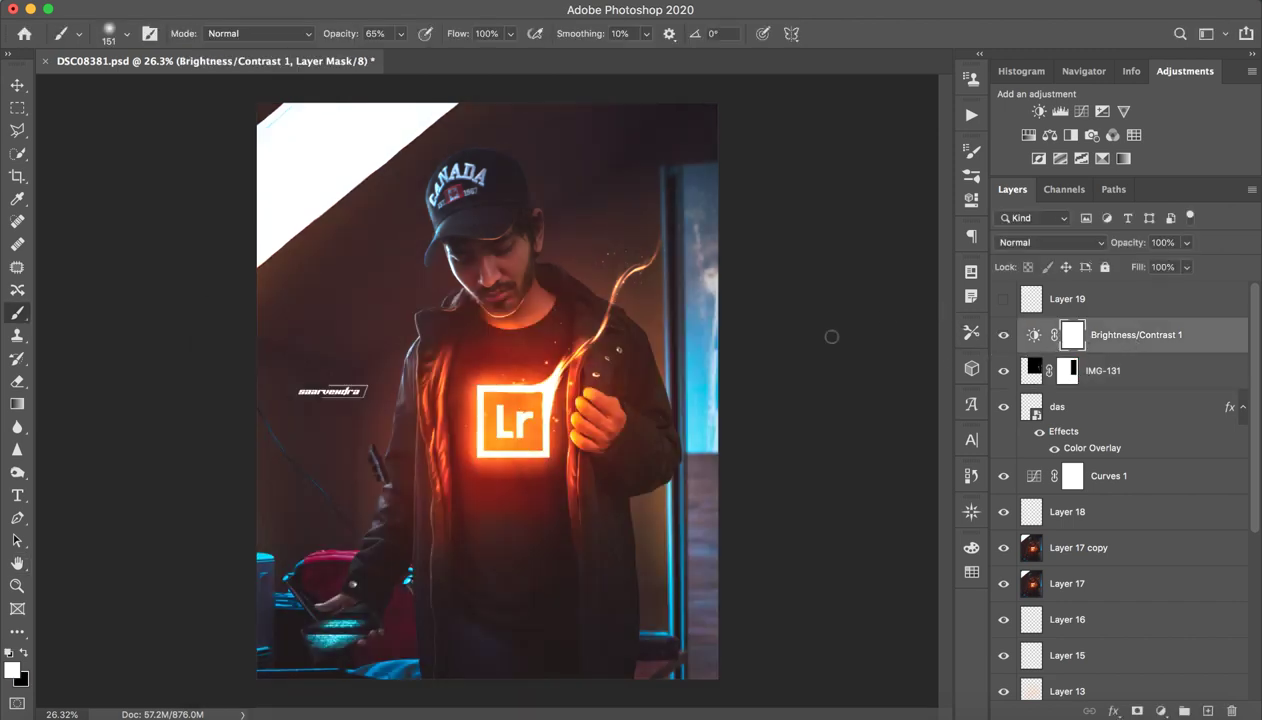
{"action": "left_click", "coordinate": [1003, 337]}
{"action": "left_click", "coordinate": [1003, 337]}
{"action": "left_click", "coordinate": [1003, 300]}
{"action": "mouse_move", "coordinate": [668, 323]}
{"action": "left_mouse_down"}
{"action": "mouse_move", "coordinate": [645, 330]}
{"action": "mouse_move", "coordinate": [721, 336]}
{"action": "left_mouse_up"}
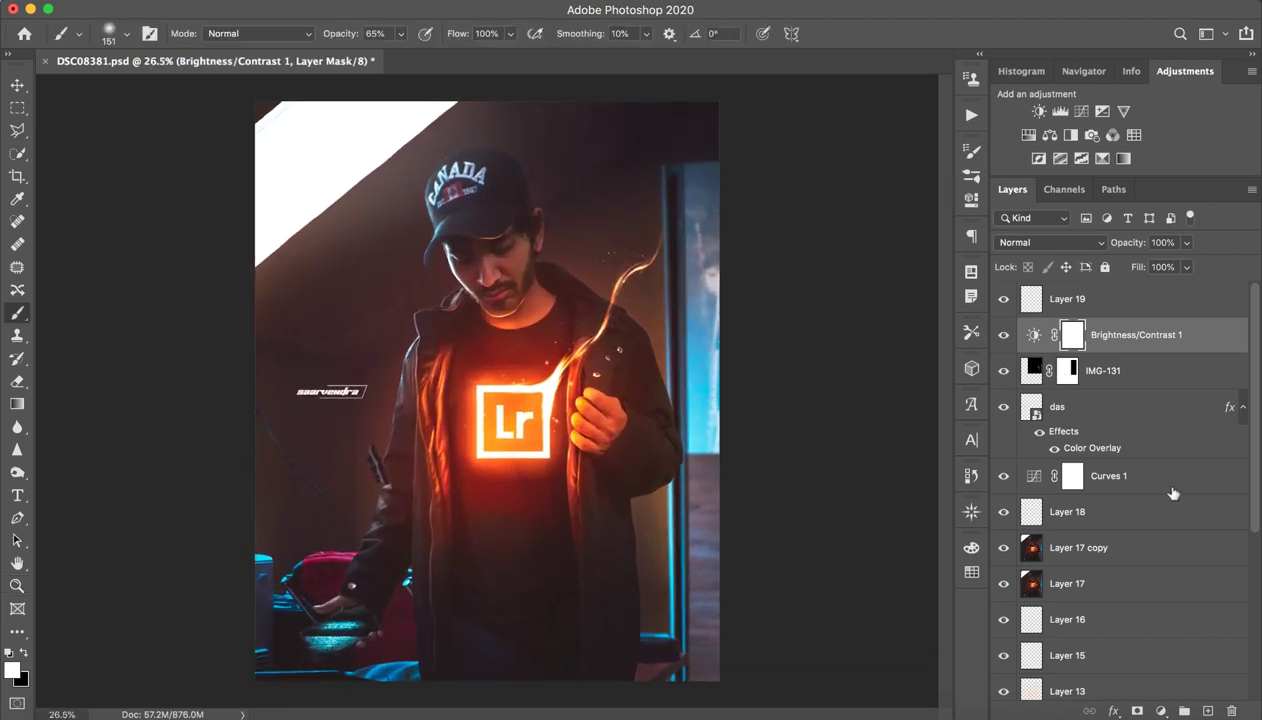
- Disable the mask on Layer 0 copy and compare that original photo alone with the full finished composite
{"action": "scroll", "coordinate": [1192, 537], "scroll_direction": "down", "scroll_amount": 5}
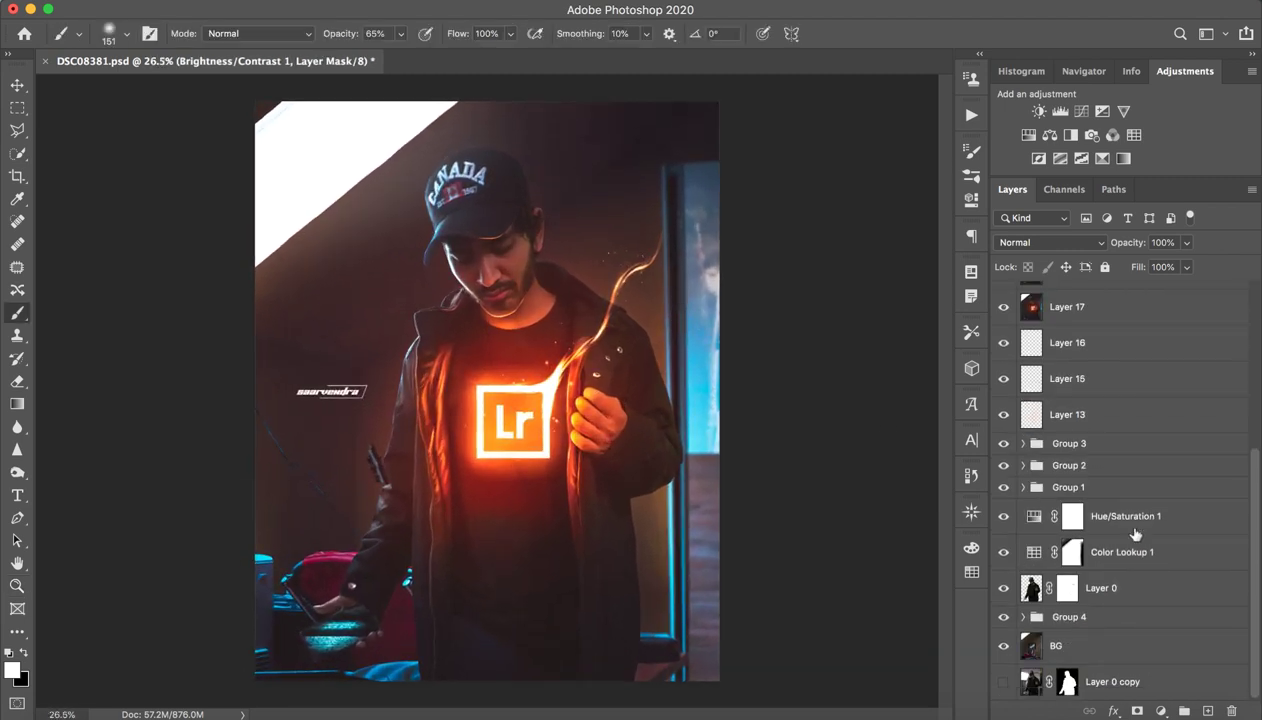
{"action": "left_click", "coordinate": [1003, 684], "text": "alt"}
{"action": "left_click", "coordinate": [1004, 686], "text": "alt"}
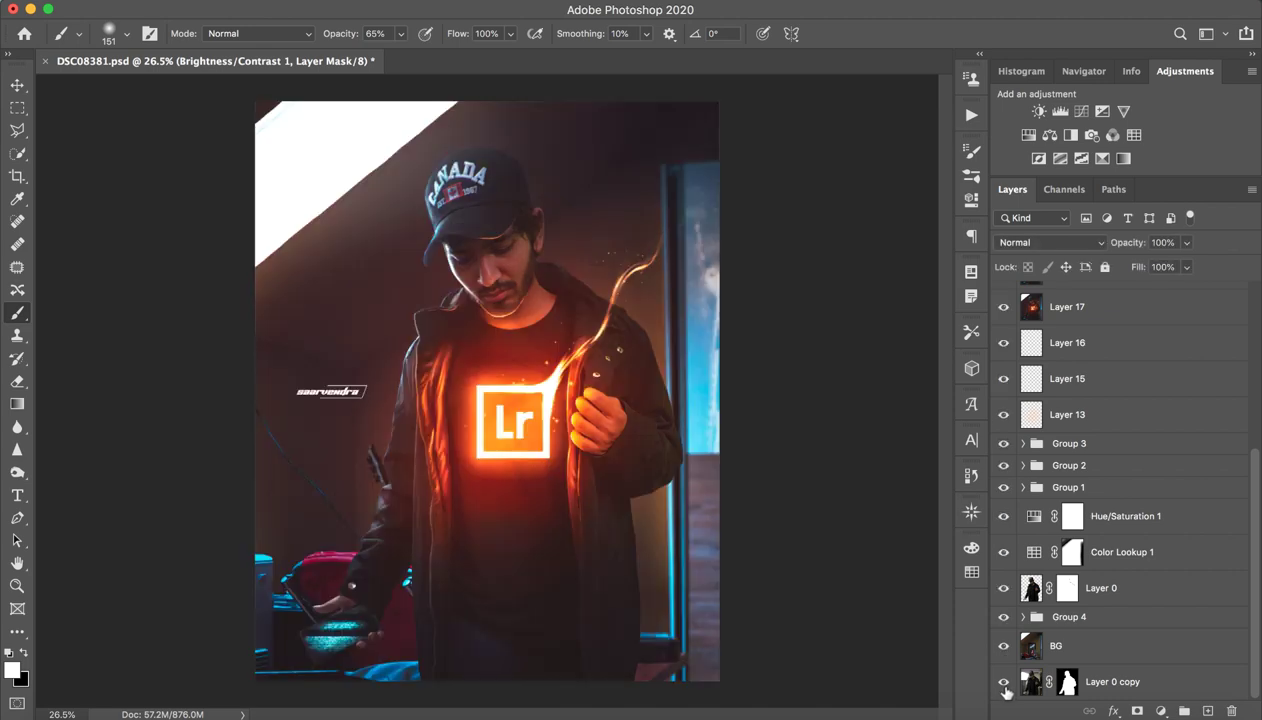
{"action": "left_click", "coordinate": [1060, 684], "text": "shift"}
{"action": "left_click", "coordinate": [1003, 683], "text": "alt"}
{"action": "left_click", "coordinate": [1004, 685], "text": "alt"}
{"action": "left_click", "coordinate": [1003, 683], "text": "alt"}
{"action": "left_click", "coordinate": [1005, 684], "text": "alt"}
{"action": "left_click", "coordinate": [1003, 683], "text": "alt"}
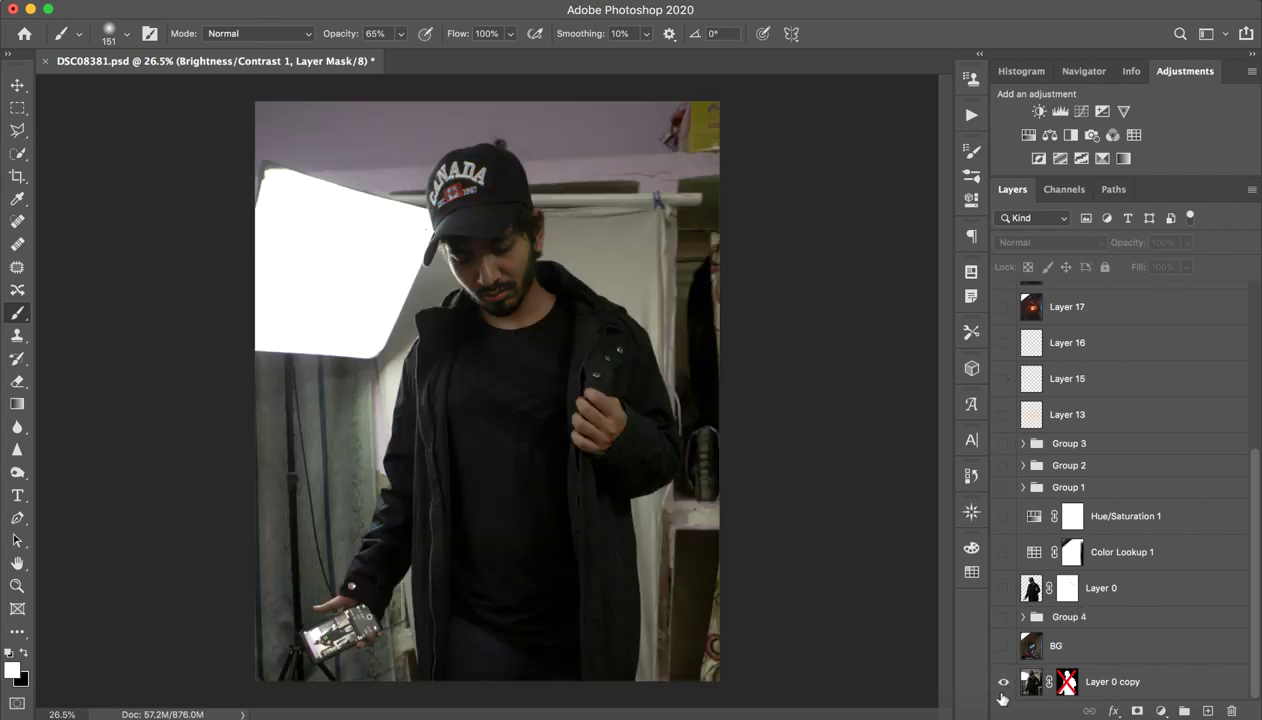
{"action": "left_click", "coordinate": [1004, 684], "text": "alt"}
{"action": "key", "text": "z"}
{"action": "mouse_move", "coordinate": [661, 390]}
{"action": "left_mouse_down"}
{"action": "mouse_move", "coordinate": [630, 413]}
{"action": "mouse_move", "coordinate": [700, 455]}
{"action": "mouse_move", "coordinate": [651, 445]}
{"action": "left_mouse_up"}
{"action": "key", "text": "b"}
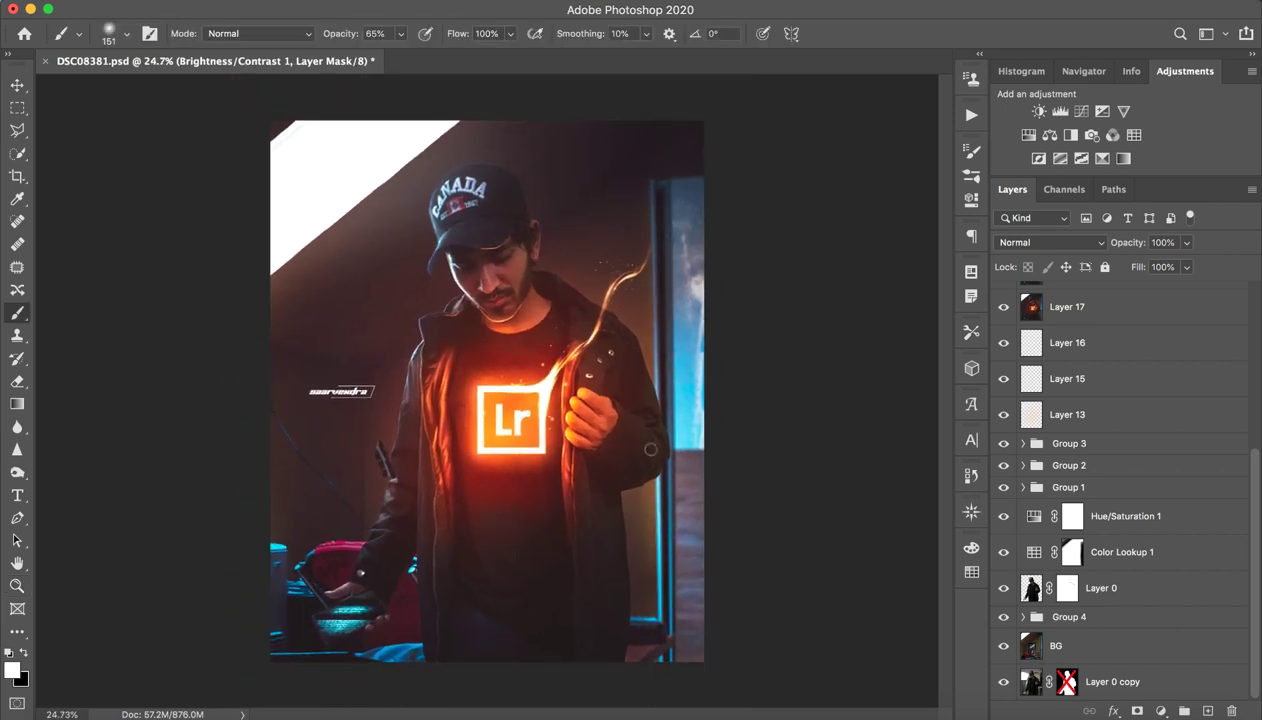